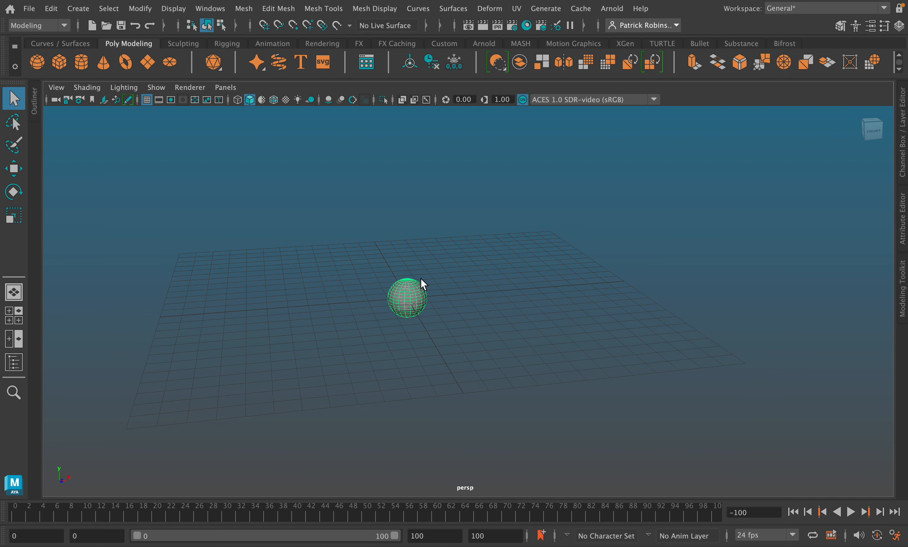
- Examine the sphere on the grid from various distances and angles by panning, zooming and orbiting the perspective view
{"action": "middle_click_drag", "start_coordinate": [421, 278], "coordinate": [445, 269], "text": "alt"}
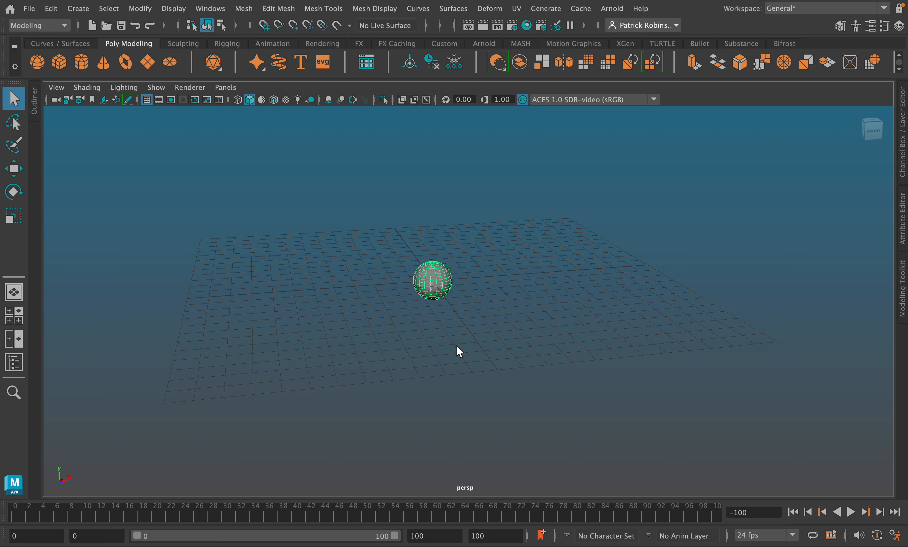
{"action": "right_click_drag", "start_coordinate": [450, 346], "coordinate": [655, 302], "text": "alt"}
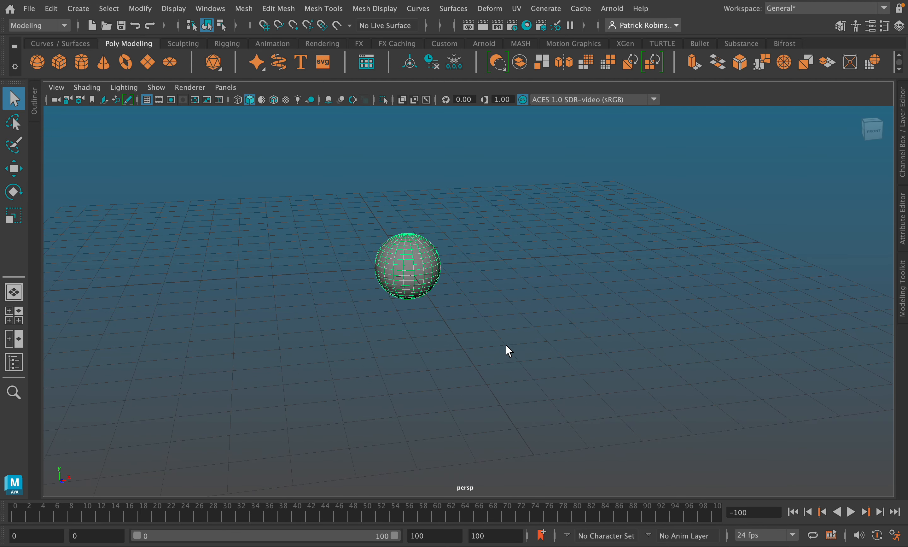
{"action": "scroll", "coordinate": [490, 354], "scroll_direction": "down", "scroll_amount": 1}
{"action": "scroll", "coordinate": [489, 355], "scroll_direction": "up", "scroll_amount": 2}
{"action": "scroll", "coordinate": [488, 354], "scroll_direction": "down", "scroll_amount": 4}
{"action": "scroll", "coordinate": [490, 356], "scroll_direction": "up", "scroll_amount": 3}
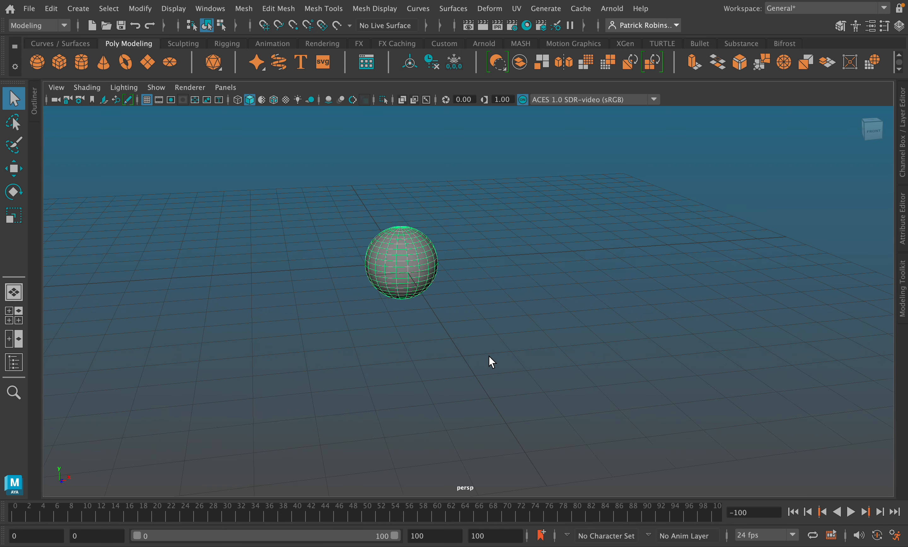
{"action": "middle_click_drag", "start_coordinate": [404, 345], "coordinate": [486, 362], "text": "alt"}
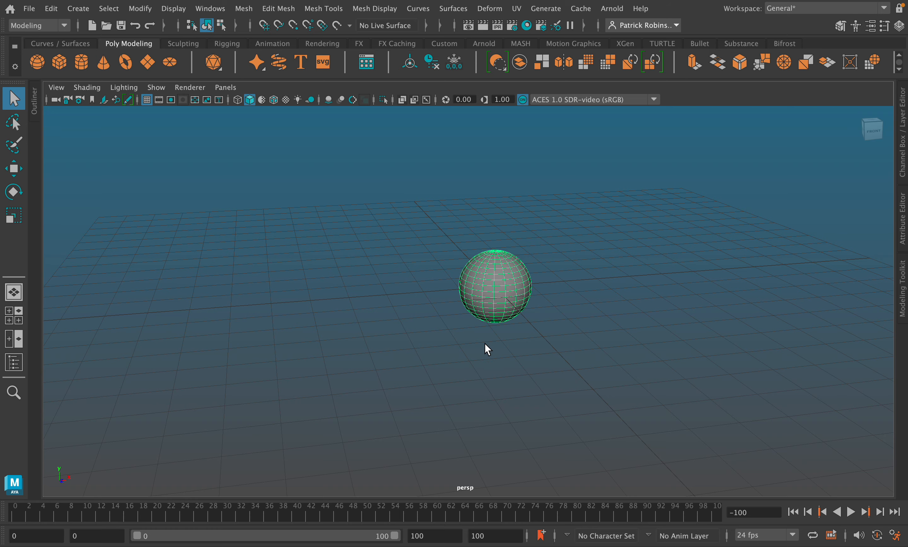
{"action": "mouse_move", "coordinate": [484, 342]}
{"action": "left_mouse_down", "text": "alt"}
{"action": "mouse_move", "coordinate": [506, 338]}
{"action": "mouse_move", "coordinate": [485, 345]}
{"action": "left_mouse_up", "text": "alt"}
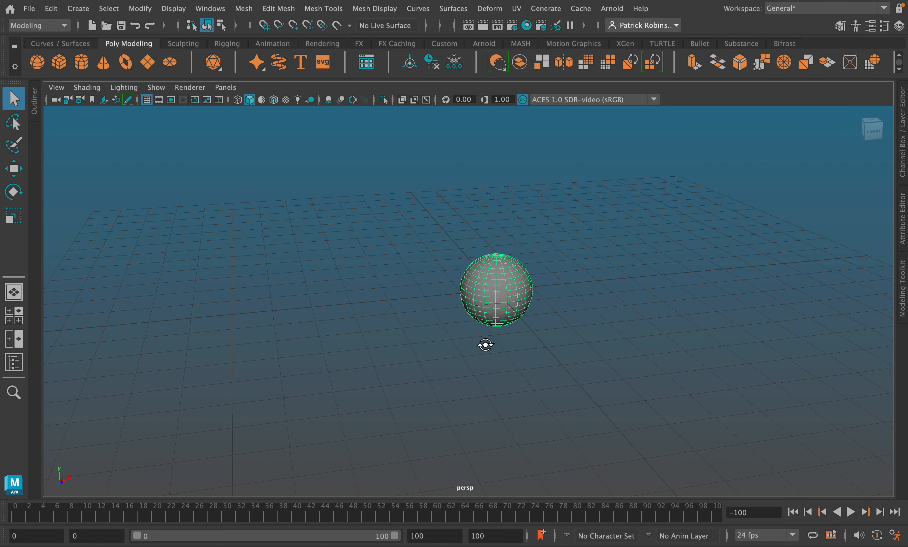
{"action": "middle_click_drag", "start_coordinate": [565, 372], "coordinate": [609, 337], "text": "alt"}
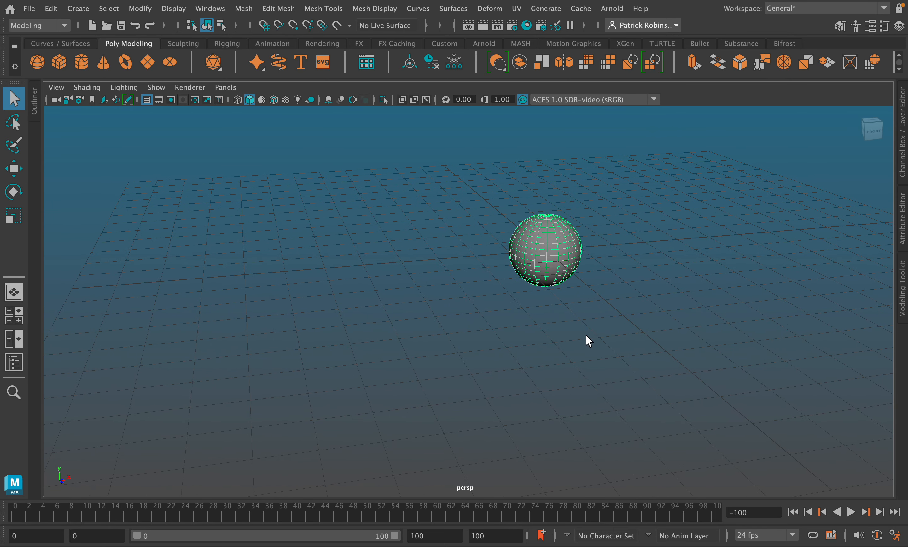
{"action": "right_click_drag", "start_coordinate": [587, 336], "coordinate": [558, 333], "text": "alt"}
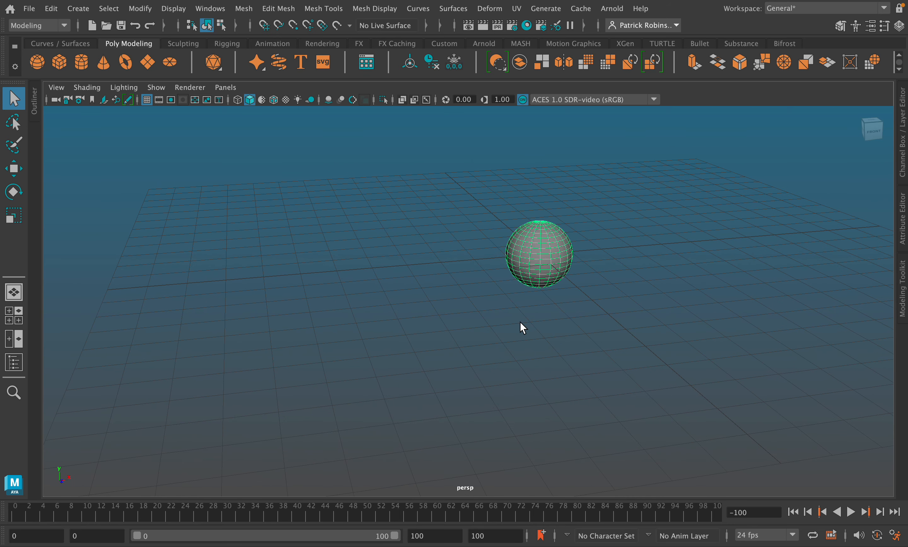
{"action": "middle_click_drag", "start_coordinate": [576, 308], "coordinate": [455, 333], "text": "alt"}
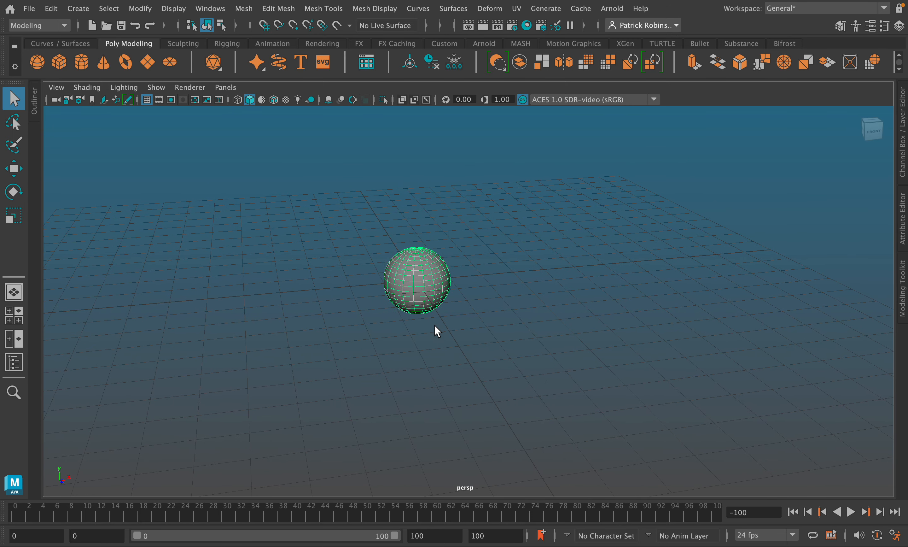
{"action": "middle_click_drag", "start_coordinate": [438, 331], "coordinate": [498, 332], "text": "alt"}
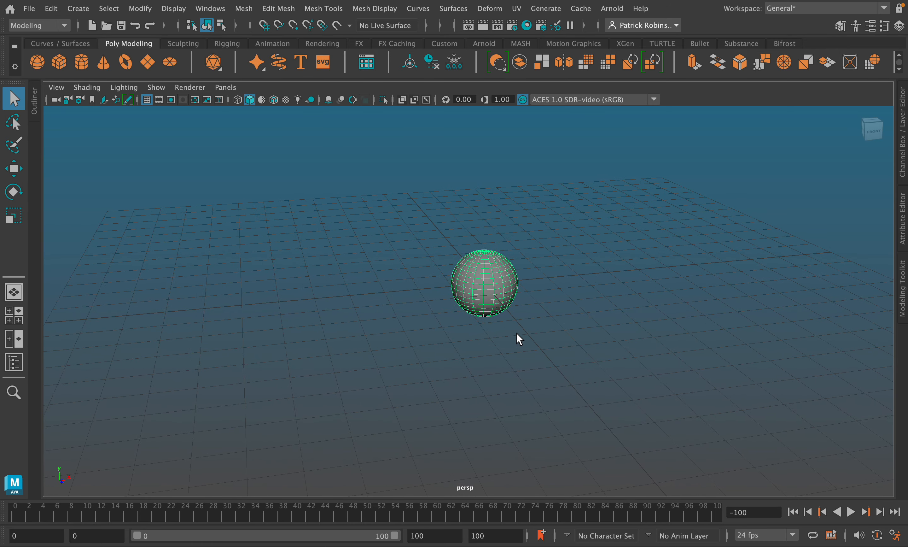
{"action": "left_click_drag", "start_coordinate": [520, 325], "coordinate": [551, 323], "text": "alt"}
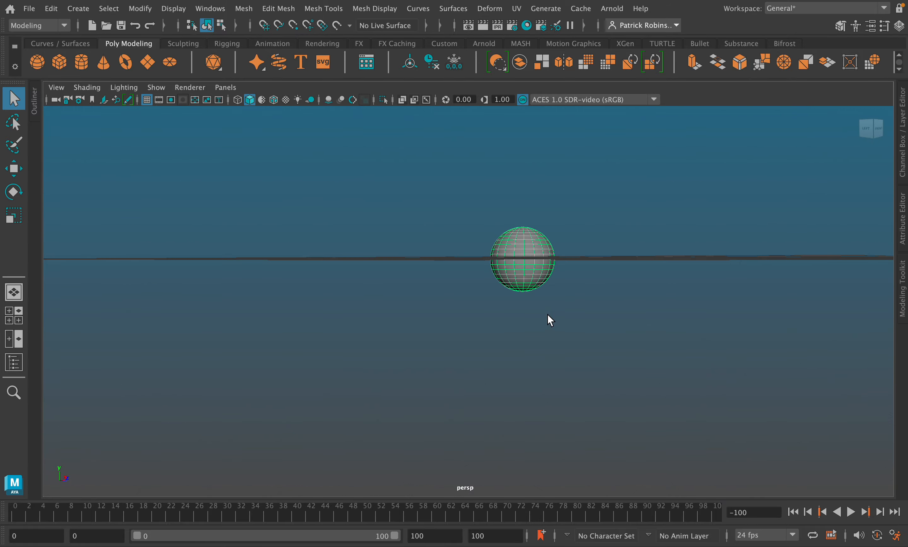
{"action": "middle_click_drag", "start_coordinate": [550, 320], "coordinate": [531, 377], "text": "alt"}
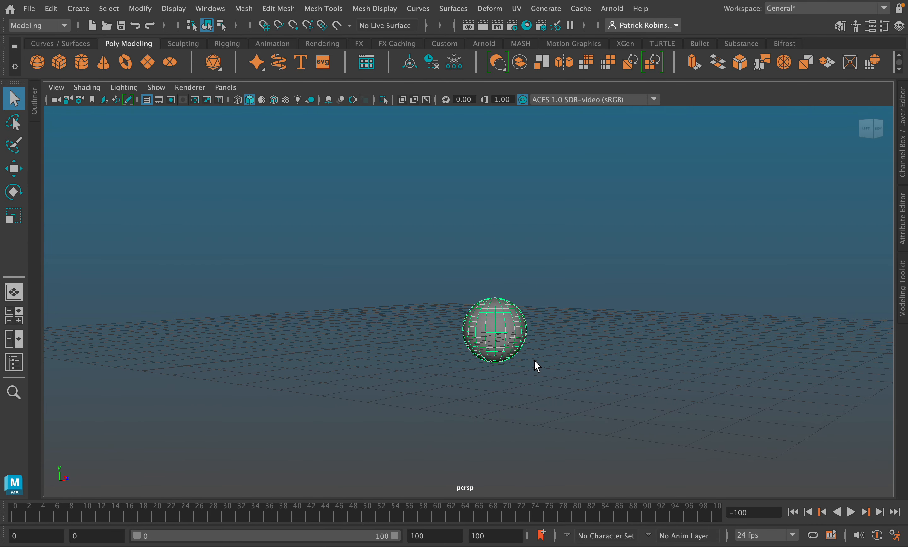
{"action": "right_click_drag", "start_coordinate": [534, 361], "coordinate": [626, 434], "text": "alt"}
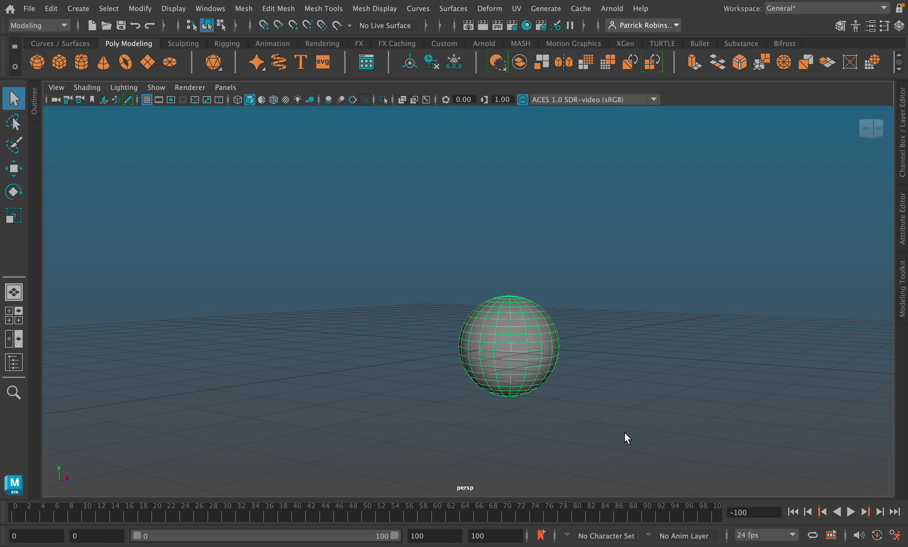
{"action": "middle_click_drag", "start_coordinate": [627, 437], "coordinate": [528, 400], "text": "alt"}
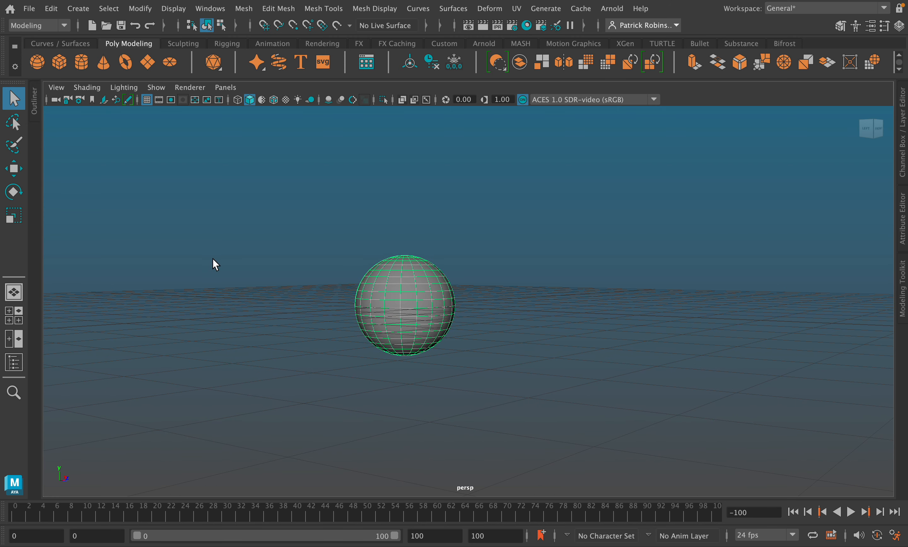
{"action": "left_click_drag", "start_coordinate": [202, 262], "coordinate": [289, 286], "text": "alt"}
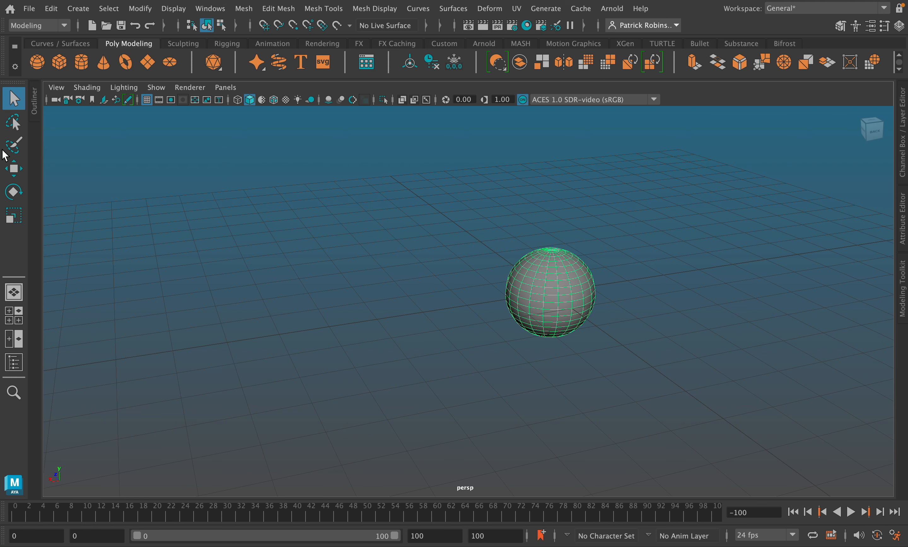
- Try a freehand lasso selection around the sphere, and return to the Select tool
{"action": "left_click", "coordinate": [13, 121]}
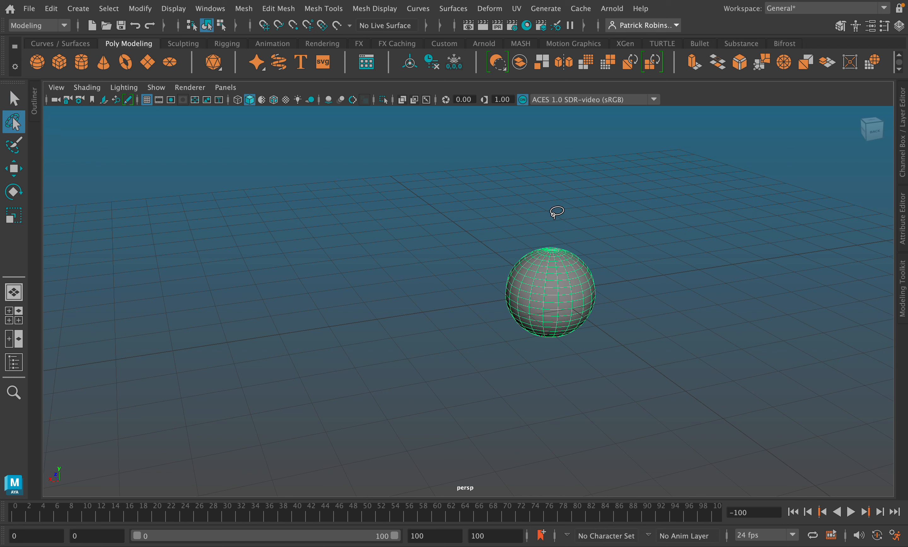
{"action": "left_click", "coordinate": [561, 199]}
{"action": "mouse_move", "coordinate": [546, 188]}
{"action": "left_mouse_down"}
{"action": "mouse_move", "coordinate": [743, 158]}
{"action": "mouse_move", "coordinate": [643, 238]}
{"action": "left_mouse_up"}
{"action": "left_click", "coordinate": [14, 97]}
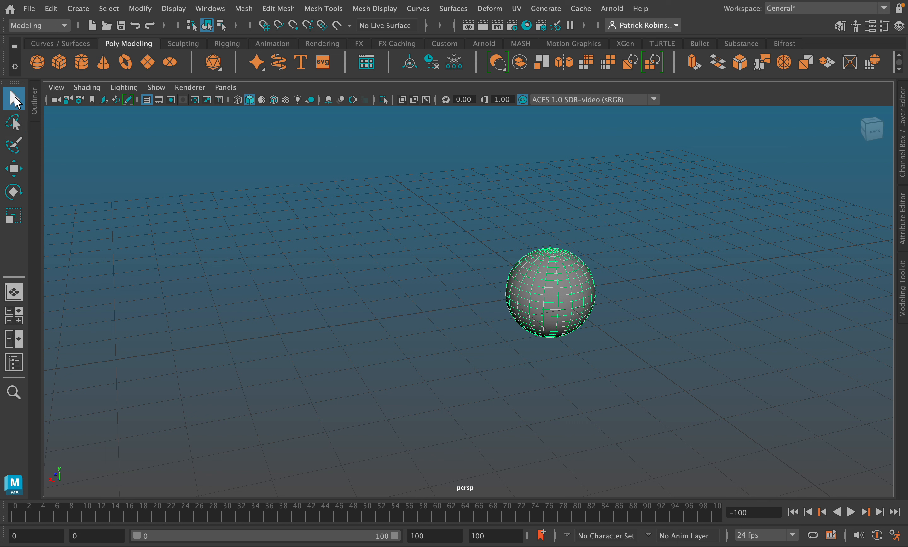
- Practise deselecting and reselecting the sphere, both directly and with a marquee around it, leaving the sphere selected
{"action": "left_click", "coordinate": [429, 196]}
{"action": "left_click", "coordinate": [570, 292]}
{"action": "left_click", "coordinate": [428, 212]}
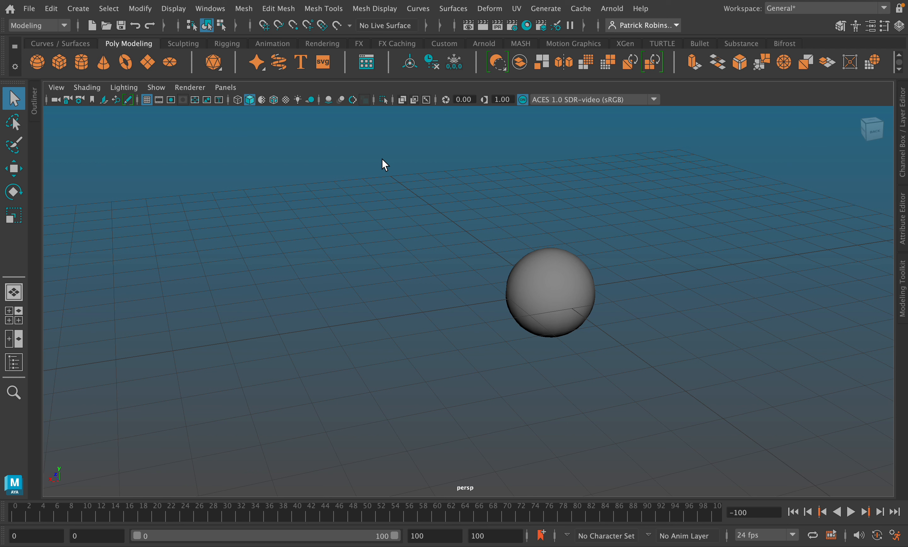
{"action": "left_click_drag", "start_coordinate": [396, 191], "coordinate": [421, 190]}
{"action": "left_click_drag", "start_coordinate": [438, 223], "coordinate": [671, 394]}
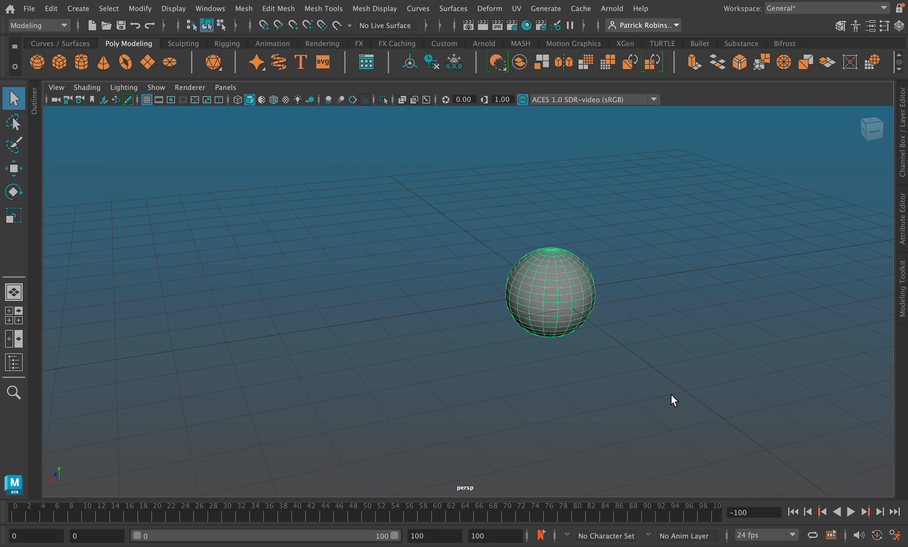
{"action": "left_click", "coordinate": [356, 235]}
{"action": "left_click", "coordinate": [571, 300]}
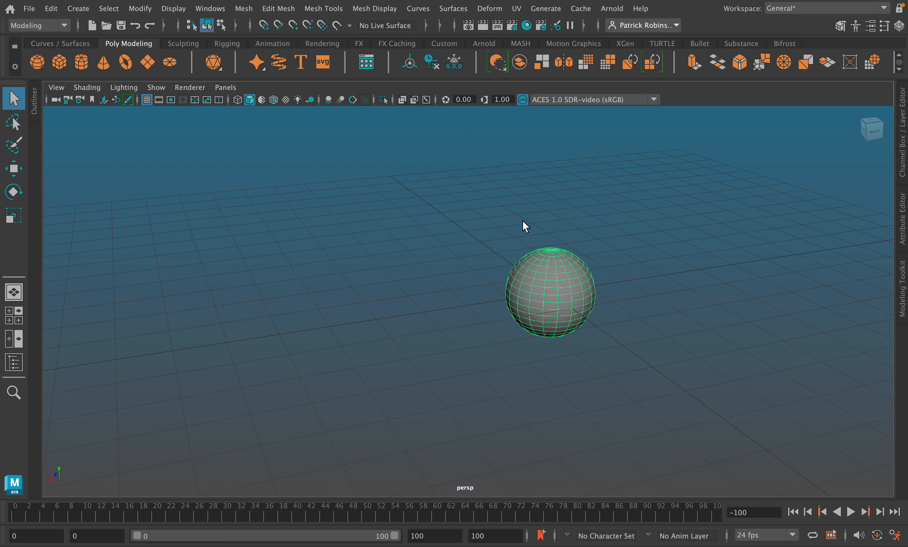
- Activate the Move tool, reselect the sphere, and shift it along the X axis only
{"action": "left_click", "coordinate": [20, 173]}
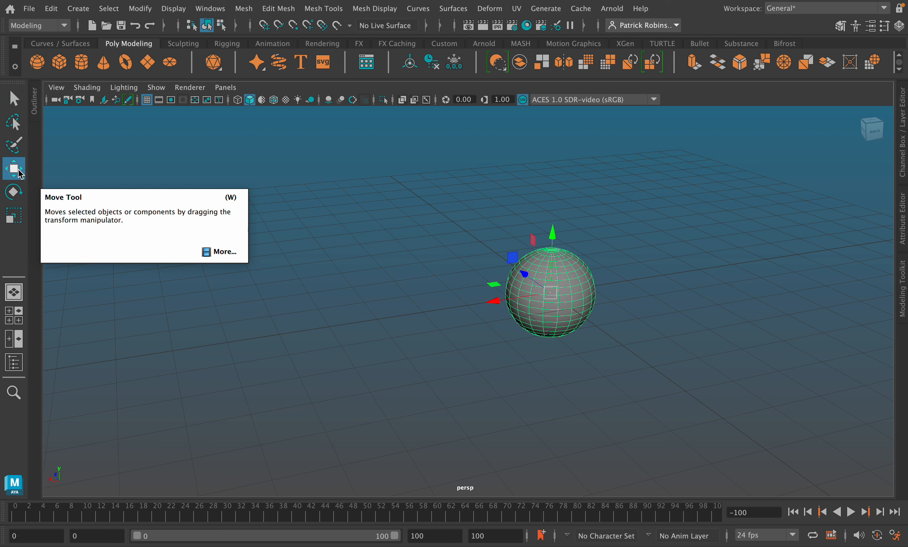
{"action": "left_click", "coordinate": [398, 177]}
{"action": "left_click", "coordinate": [557, 304]}
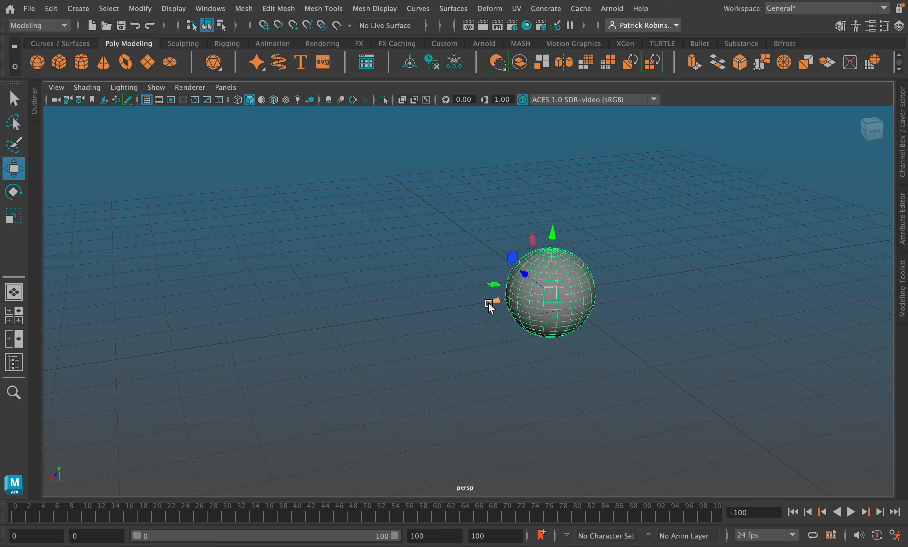
{"action": "left_click_drag", "start_coordinate": [493, 302], "coordinate": [428, 400]}
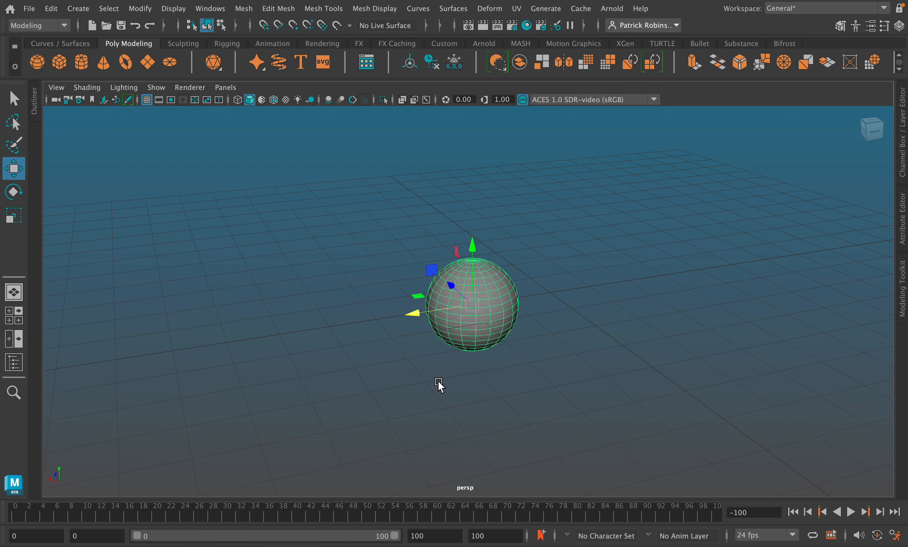
- Move the sphere back and forth along its Z and X axes to the far part of the grid
{"action": "left_click_drag", "start_coordinate": [475, 279], "coordinate": [426, 264]}
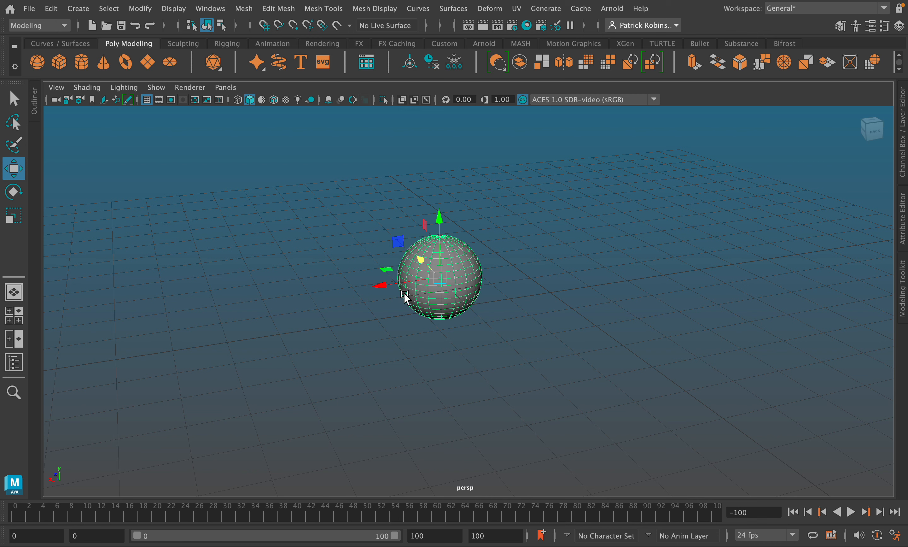
{"action": "left_click_drag", "start_coordinate": [406, 282], "coordinate": [130, 420]}
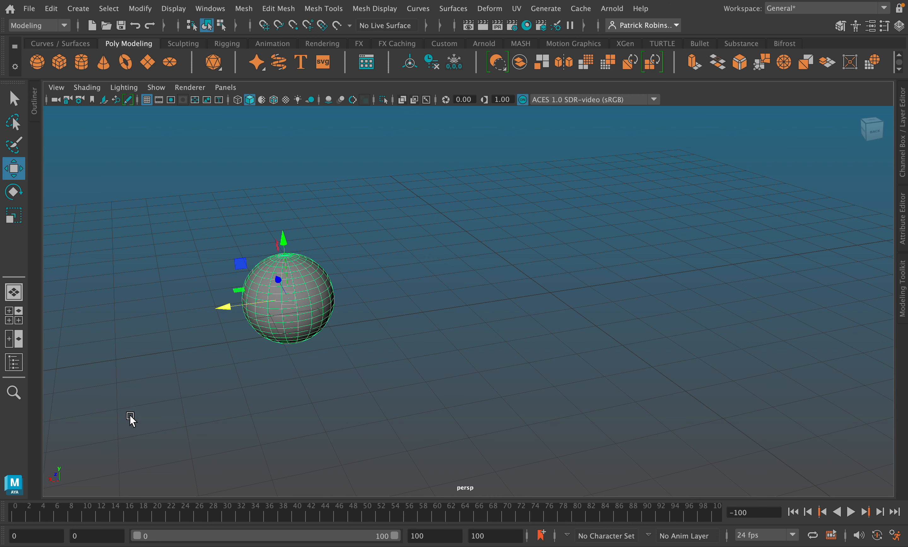
{"action": "left_click_drag", "start_coordinate": [226, 314], "coordinate": [635, 344]}
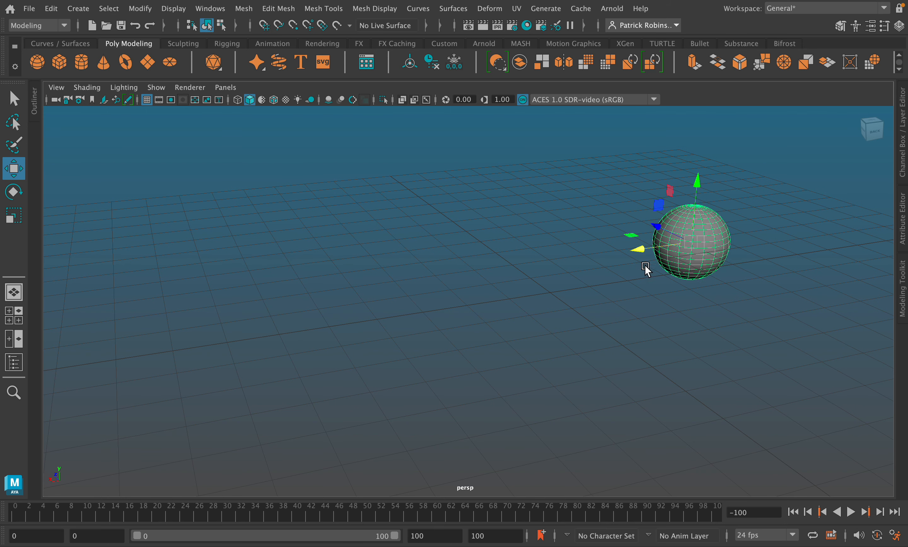
{"action": "left_click_drag", "start_coordinate": [662, 236], "coordinate": [576, 196]}
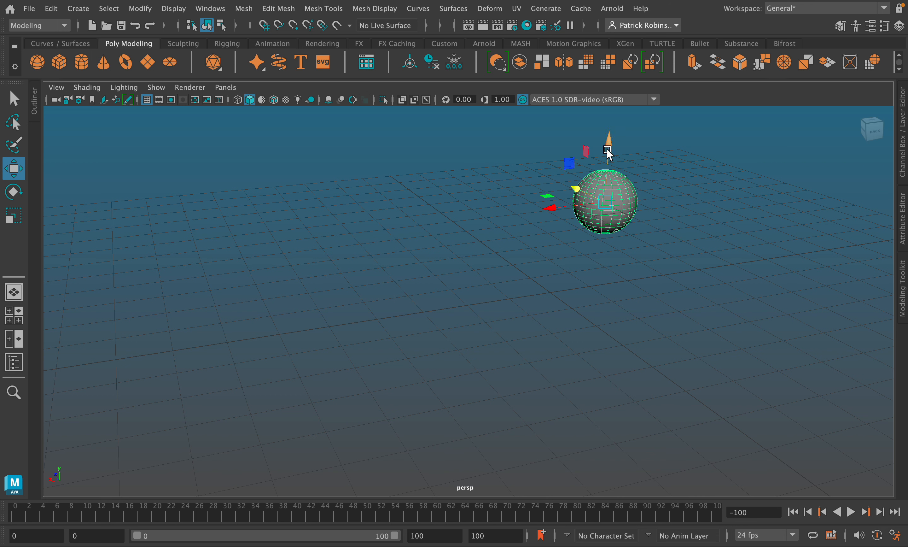
- Lower the sphere along the Y axis, and reposition it closer to the camera along the Z axis
{"action": "left_click_drag", "start_coordinate": [609, 154], "coordinate": [614, 297]}
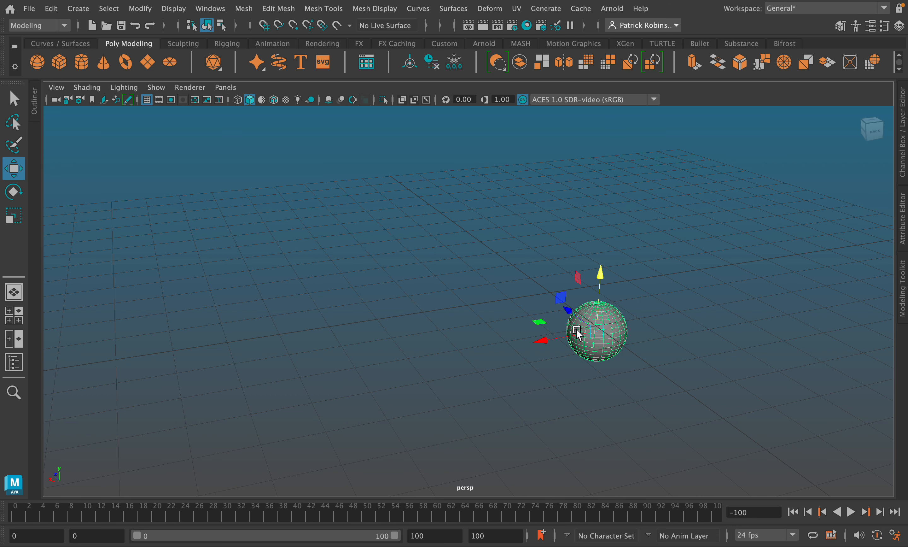
{"action": "left_click_drag", "start_coordinate": [578, 333], "coordinate": [513, 154]}
{"action": "left_click_drag", "start_coordinate": [470, 201], "coordinate": [677, 268]}
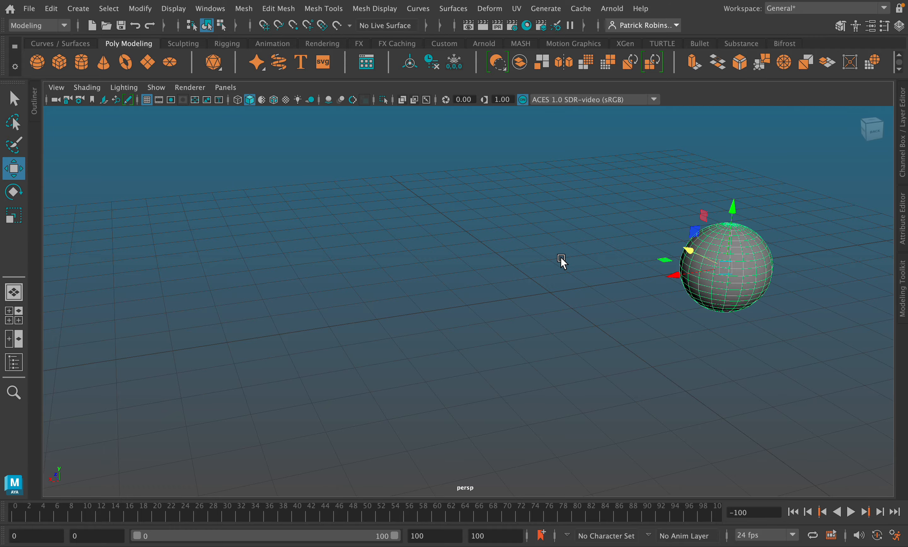
- Frame the sphere, move it along the X axis past the grid's far corner, and raise it slightly along Y
{"action": "key", "text": "f"}
{"action": "left_click_drag", "start_coordinate": [559, 258], "coordinate": [418, 271], "text": "alt"}
{"action": "scroll", "coordinate": [472, 341], "scroll_direction": "down", "scroll_amount": 10}
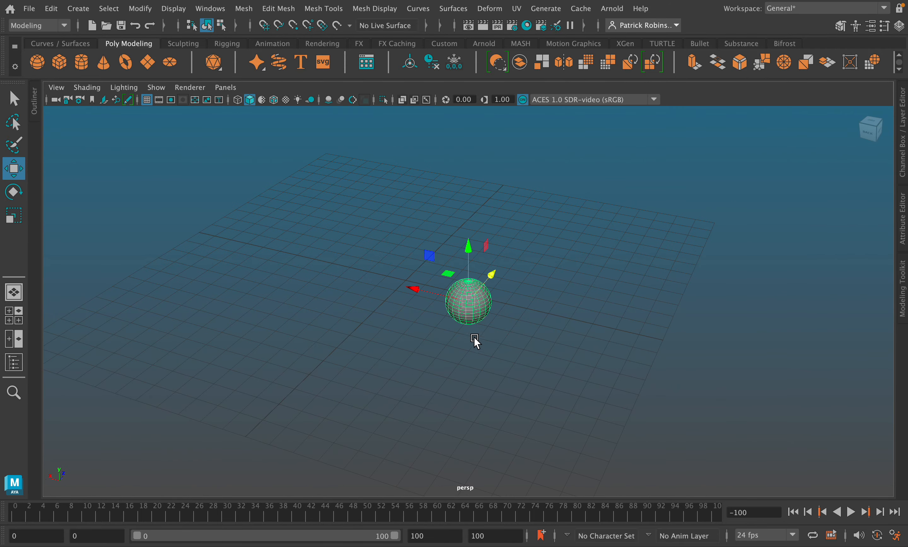
{"action": "left_click_drag", "start_coordinate": [430, 304], "coordinate": [301, 199], "text": "alt"}
{"action": "left_click_drag", "start_coordinate": [242, 195], "coordinate": [236, 194]}
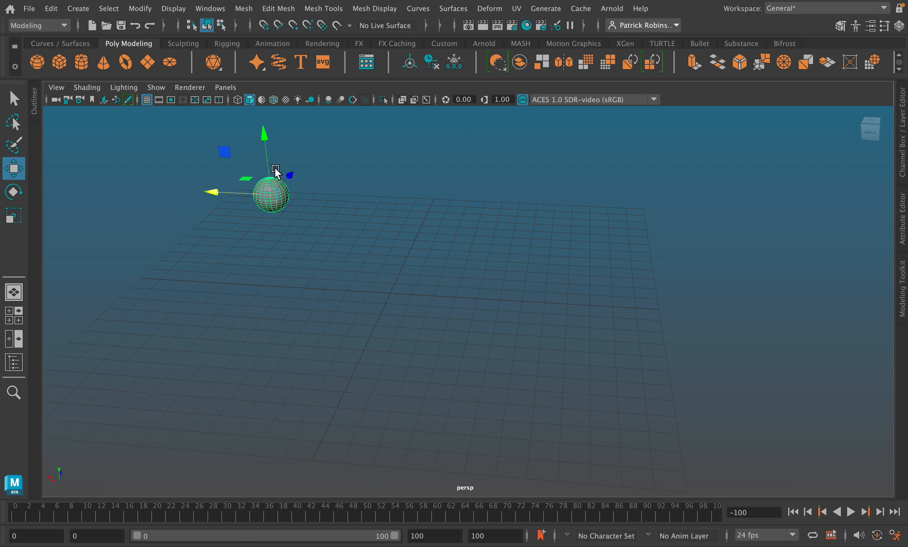
{"action": "left_click_drag", "start_coordinate": [270, 161], "coordinate": [268, 149]}
{"action": "left_click_drag", "start_coordinate": [233, 183], "coordinate": [192, 182]}
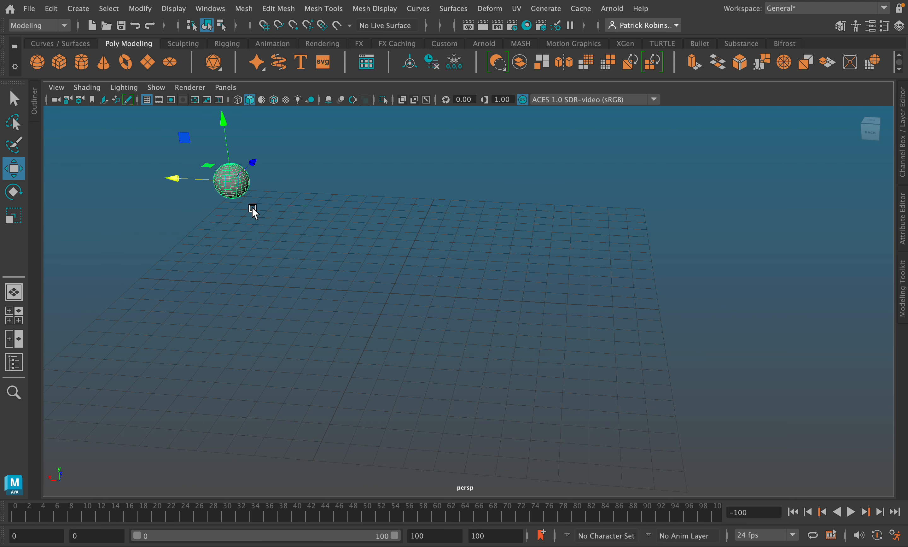
- Raise the sphere further above the grid's corner along Y, and shift it along the Z axis
{"action": "left_click", "coordinate": [226, 146]}
{"action": "left_click", "coordinate": [225, 168]}
{"action": "left_click_drag", "start_coordinate": [224, 138], "coordinate": [223, 111]}
{"action": "left_click_drag", "start_coordinate": [202, 153], "coordinate": [236, 159]}
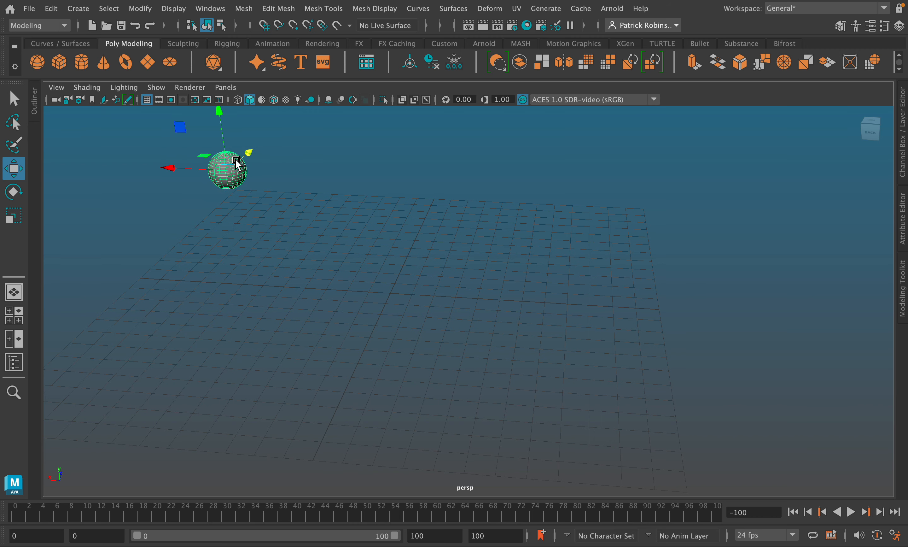
- Move the sphere along the X axis, and lower it along Y to near the grid's corner
{"action": "left_click_drag", "start_coordinate": [292, 200], "coordinate": [175, 257], "text": "alt"}
{"action": "left_click_drag", "start_coordinate": [255, 284], "coordinate": [213, 282], "text": "alt"}
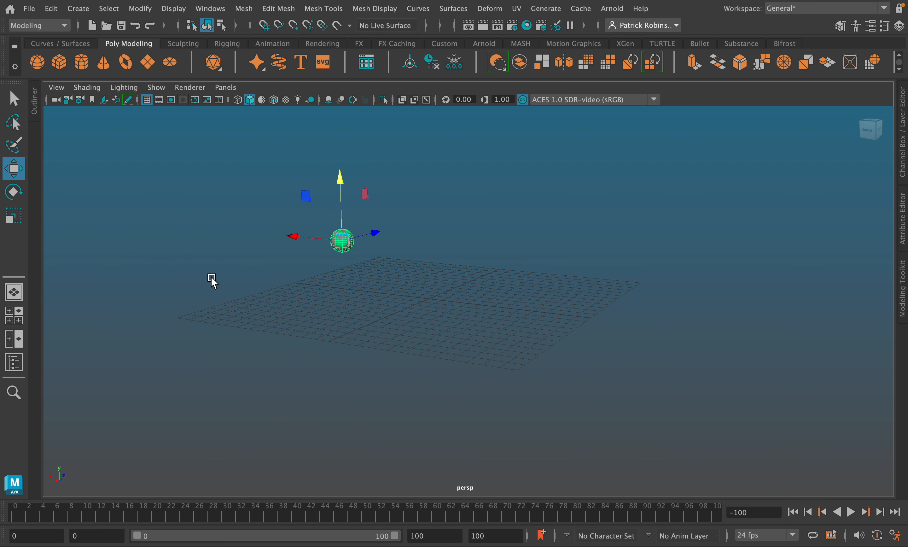
{"action": "mouse_move", "coordinate": [353, 238]}
{"action": "left_mouse_down"}
{"action": "mouse_move", "coordinate": [373, 233]}
{"action": "mouse_move", "coordinate": [344, 237]}
{"action": "mouse_move", "coordinate": [354, 238]}
{"action": "left_mouse_up"}
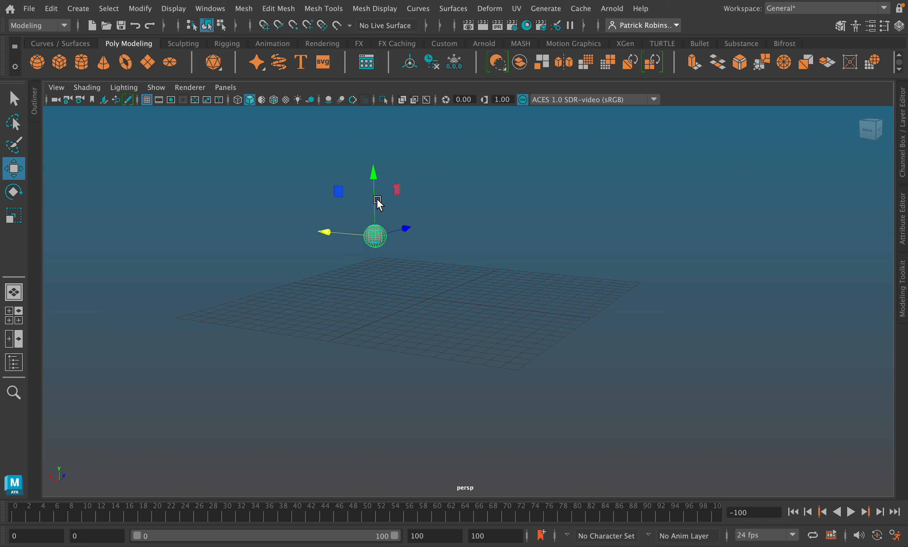
{"action": "left_click_drag", "start_coordinate": [377, 203], "coordinate": [450, 248]}
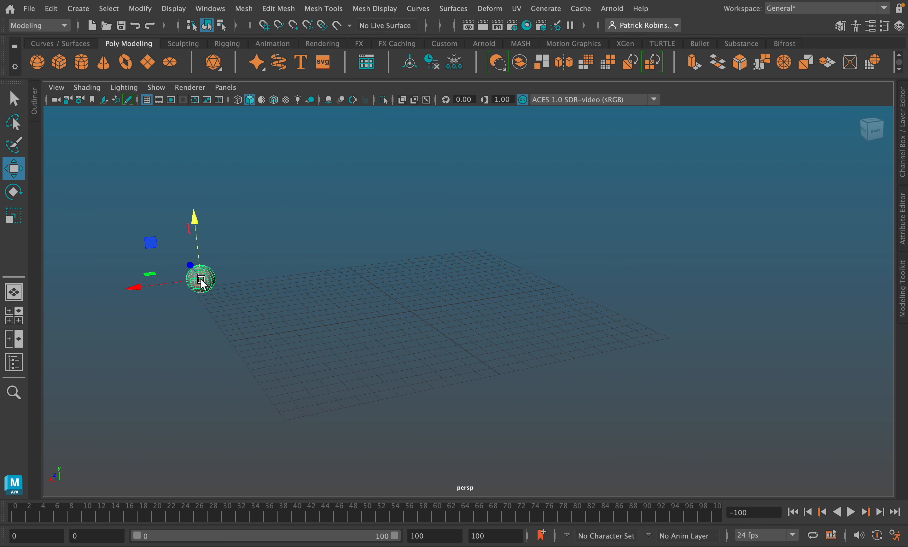
- Move the sphere freely from one side of the grid past the other, and reposition it over the grid's back corner
{"action": "left_click_drag", "start_coordinate": [203, 283], "coordinate": [512, 207]}
{"action": "left_click_drag", "start_coordinate": [468, 293], "coordinate": [670, 345]}
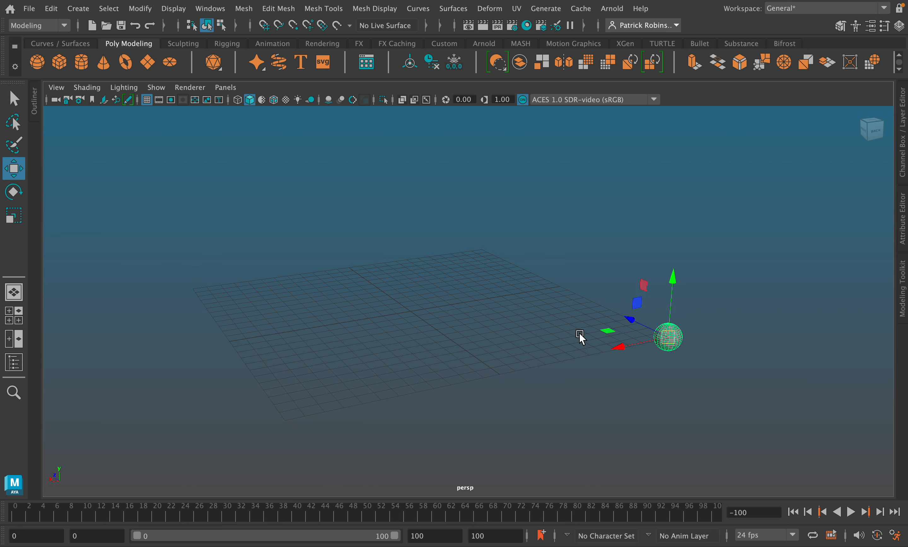
{"action": "left_click_drag", "start_coordinate": [582, 337], "coordinate": [520, 309], "text": "alt"}
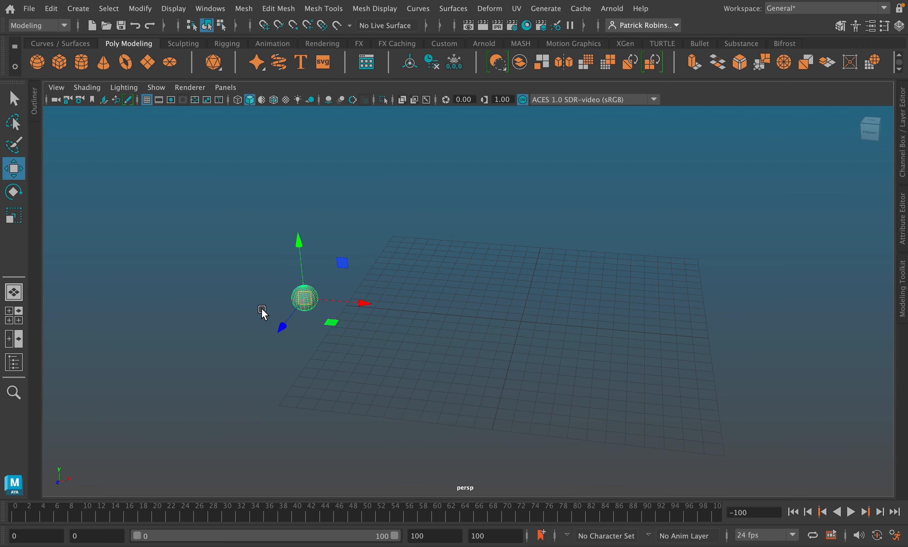
{"action": "left_click_drag", "start_coordinate": [328, 304], "coordinate": [425, 278]}
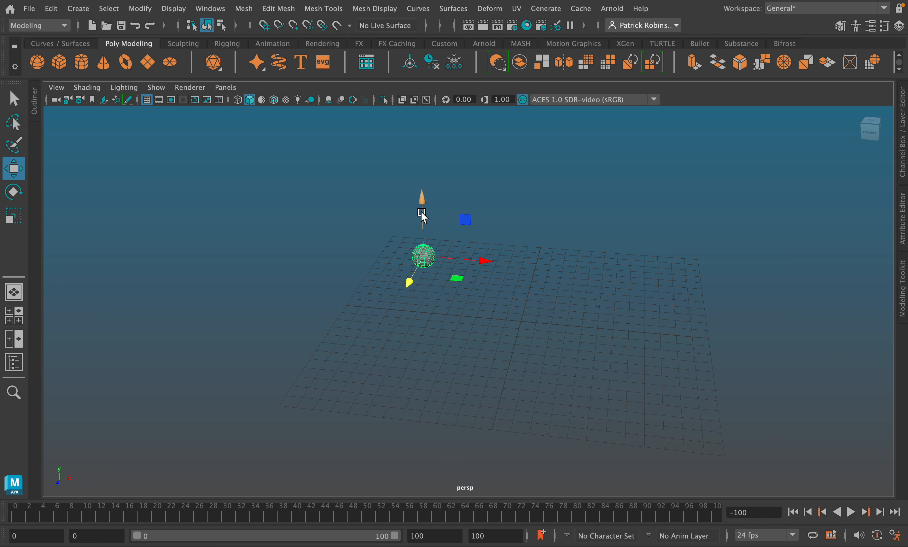
- Raise the sphere along the Y axis, and nudge it along the Z and X axes near the grid's back corner
{"action": "left_click_drag", "start_coordinate": [422, 212], "coordinate": [421, 182]}
{"action": "left_click_drag", "start_coordinate": [412, 242], "coordinate": [408, 247]}
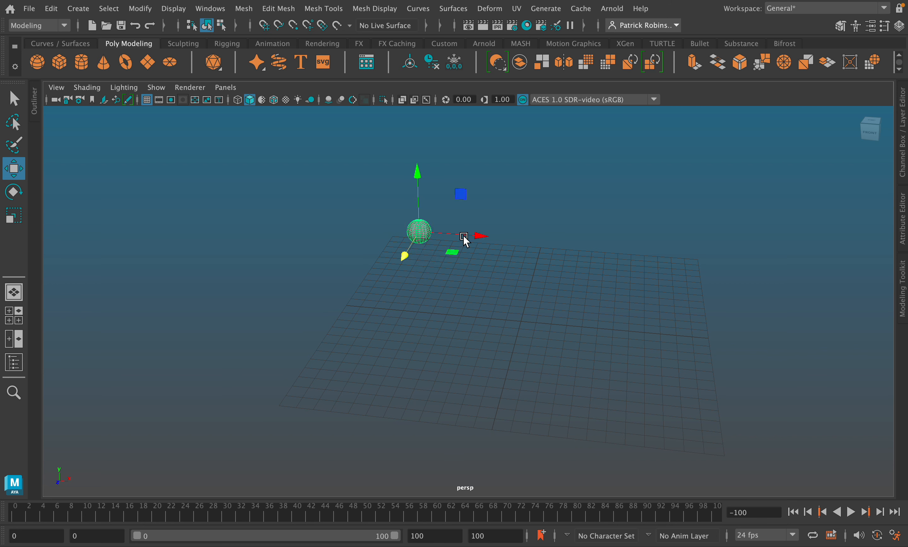
{"action": "left_click_drag", "start_coordinate": [465, 240], "coordinate": [458, 240]}
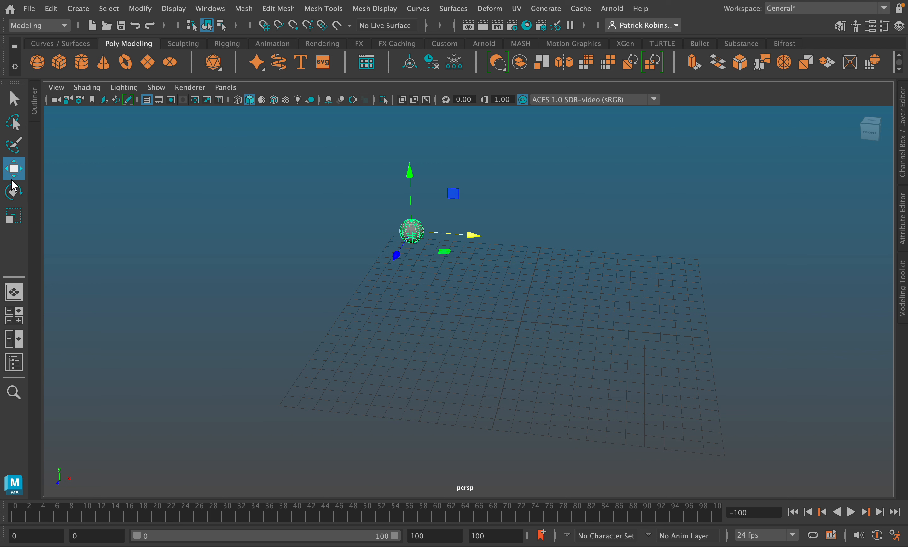
- Rotate the sphere about its X and Z axes with the Rotate tool, and continue turning it to a tilted orientation
{"action": "left_click", "coordinate": [13, 193]}
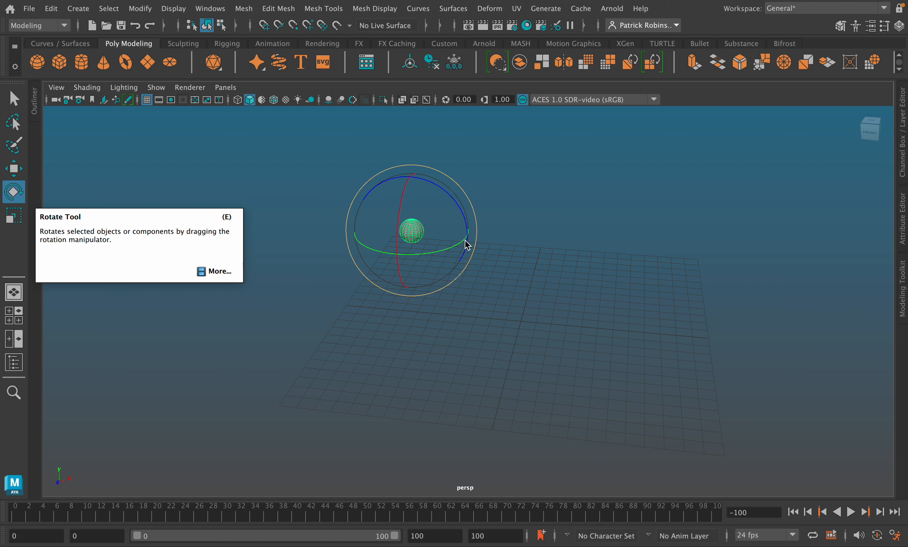
{"action": "mouse_move", "coordinate": [443, 252]}
{"action": "left_mouse_down"}
{"action": "mouse_move", "coordinate": [432, 250]}
{"action": "mouse_move", "coordinate": [412, 212]}
{"action": "mouse_move", "coordinate": [424, 245]}
{"action": "mouse_move", "coordinate": [431, 193]}
{"action": "mouse_move", "coordinate": [429, 242]}
{"action": "mouse_move", "coordinate": [422, 205]}
{"action": "mouse_move", "coordinate": [426, 246]}
{"action": "mouse_move", "coordinate": [391, 281]}
{"action": "mouse_move", "coordinate": [406, 228]}
{"action": "mouse_move", "coordinate": [465, 212]}
{"action": "left_mouse_up"}
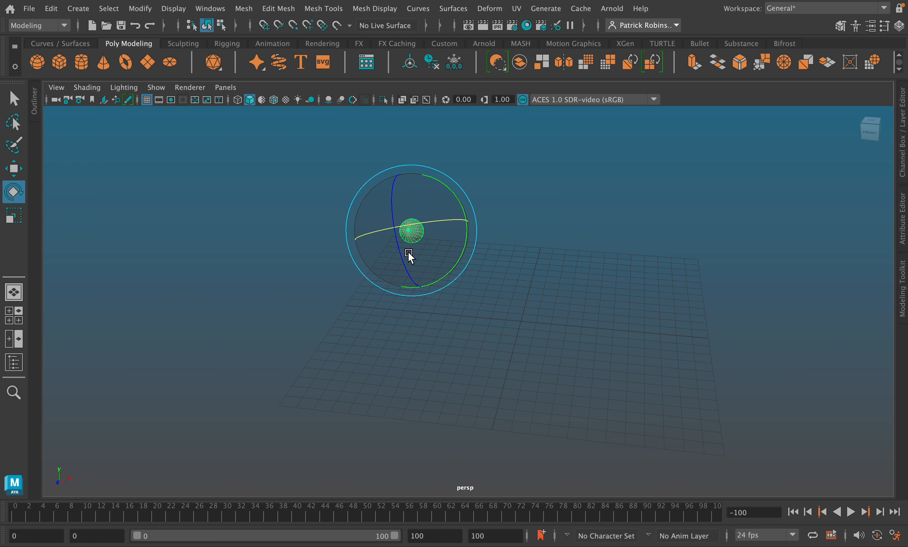
{"action": "left_click_drag", "start_coordinate": [409, 254], "coordinate": [400, 242]}
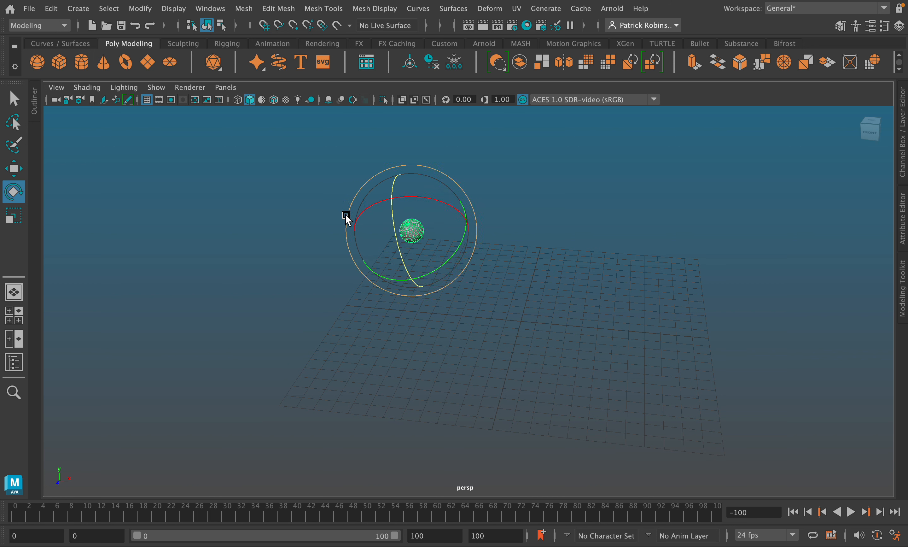
{"action": "left_click_drag", "start_coordinate": [387, 291], "coordinate": [402, 253]}
{"action": "left_click_drag", "start_coordinate": [418, 215], "coordinate": [412, 194]}
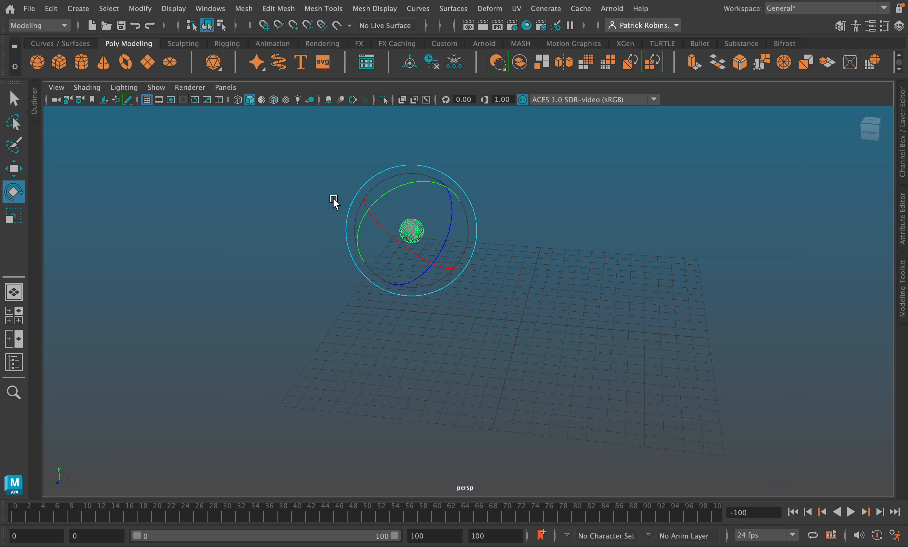
- Enlarge the sphere uniformly from its centre with the Scale tool
{"action": "left_click", "coordinate": [14, 217]}
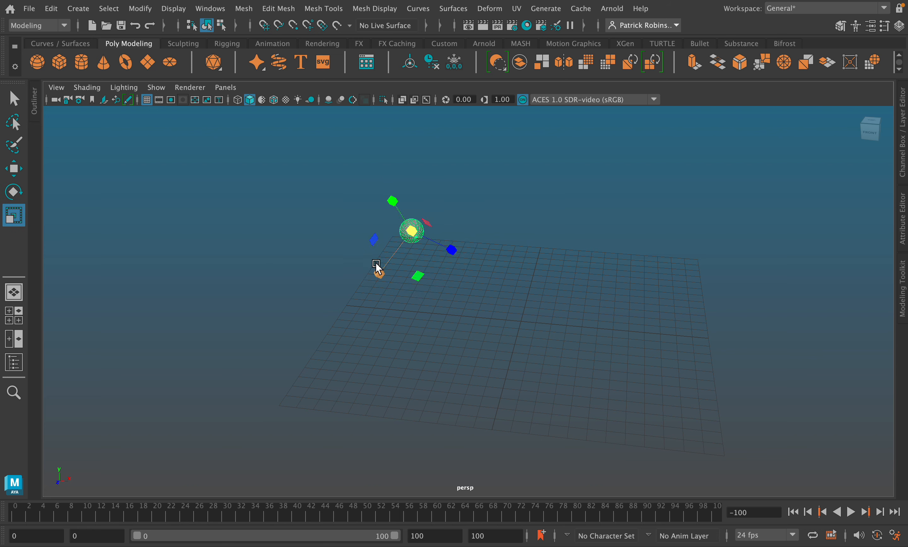
{"action": "left_click_drag", "start_coordinate": [376, 267], "coordinate": [401, 259], "text": "alt"}
{"action": "left_click", "coordinate": [329, 271]}
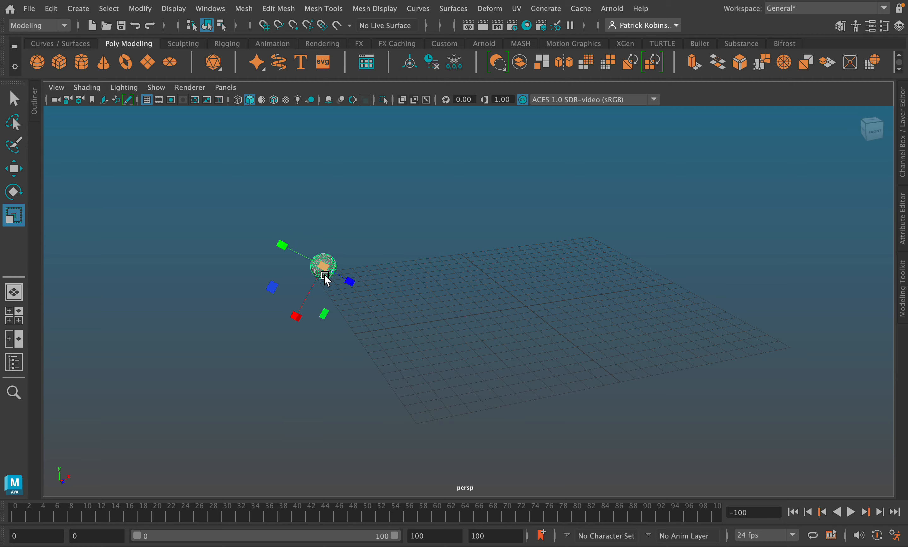
{"action": "left_click_drag", "start_coordinate": [327, 270], "coordinate": [288, 257]}
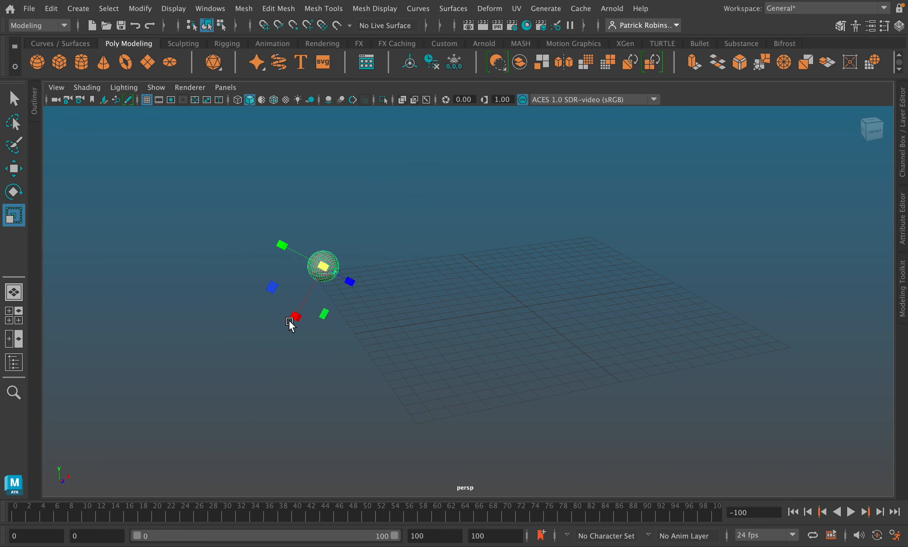
- Scale the sphere further and stretch it along its individual Y, Z and X axes into a large egg shape
{"action": "left_click_drag", "start_coordinate": [290, 252], "coordinate": [225, 231]}
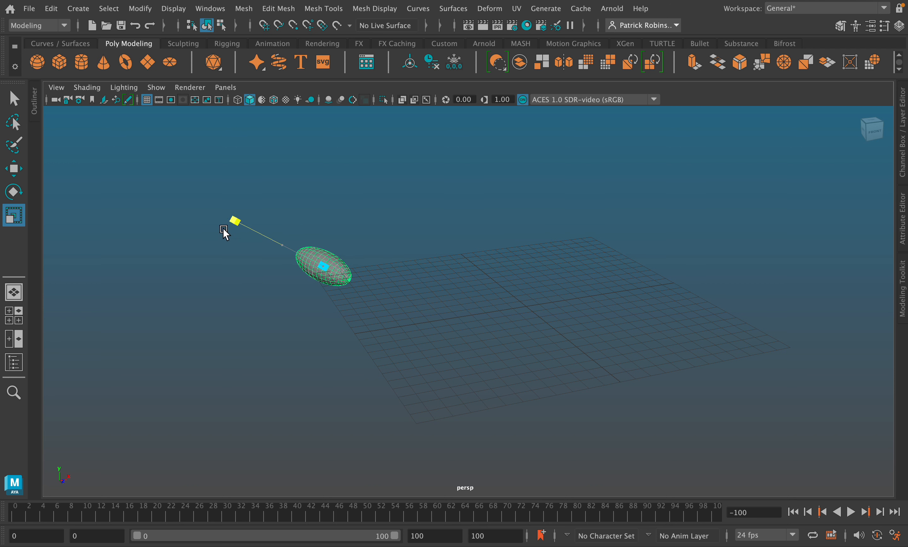
{"action": "left_click_drag", "start_coordinate": [310, 300], "coordinate": [379, 293]}
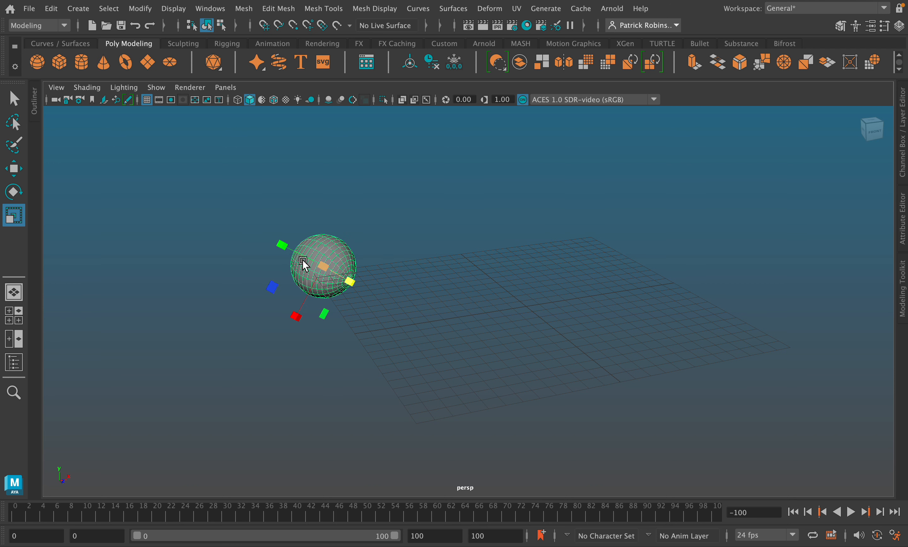
{"action": "left_click_drag", "start_coordinate": [316, 265], "coordinate": [321, 294]}
{"action": "left_click_drag", "start_coordinate": [282, 246], "coordinate": [202, 225]}
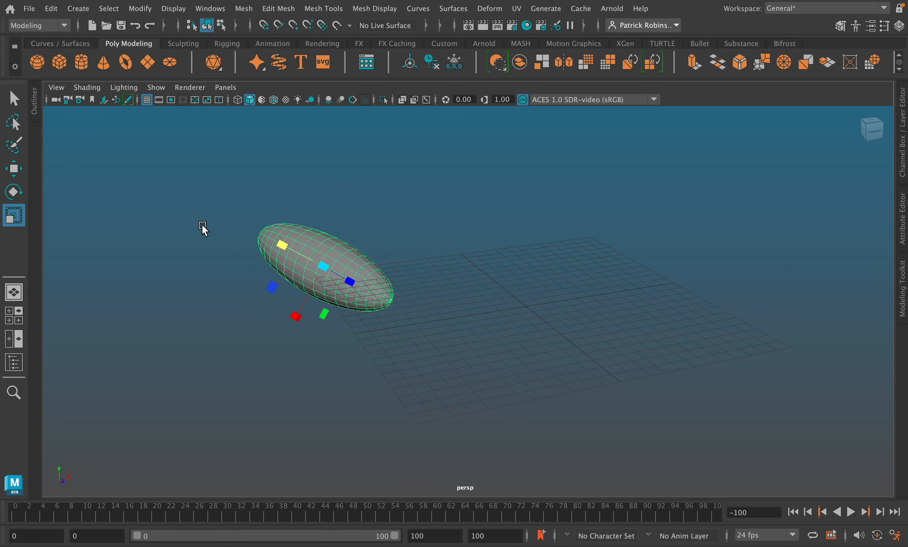
{"action": "left_click_drag", "start_coordinate": [351, 283], "coordinate": [355, 286]}
{"action": "left_click_drag", "start_coordinate": [297, 317], "coordinate": [267, 367]}
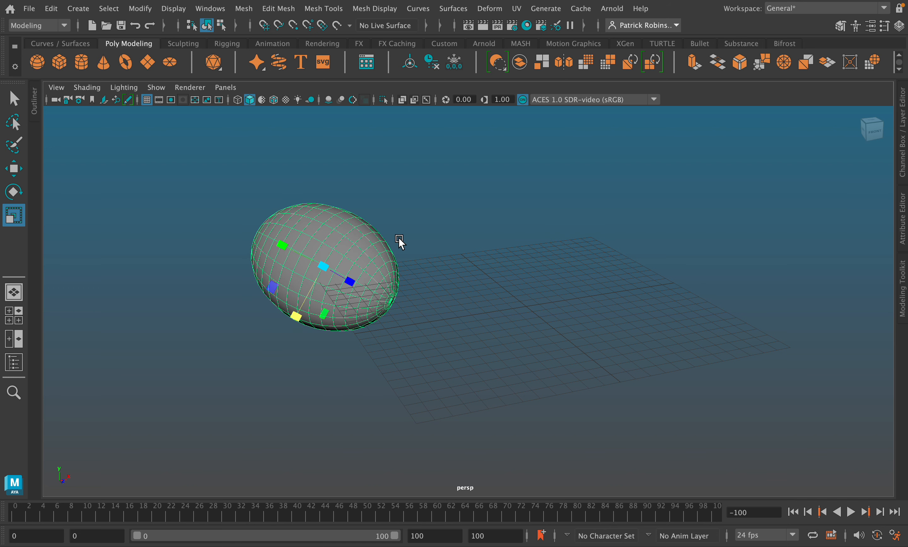
- Delete the stretched sphere
{"action": "left_click", "coordinate": [405, 237]}
{"action": "left_click", "coordinate": [358, 275]}
{"action": "key", "text": "Delete"}
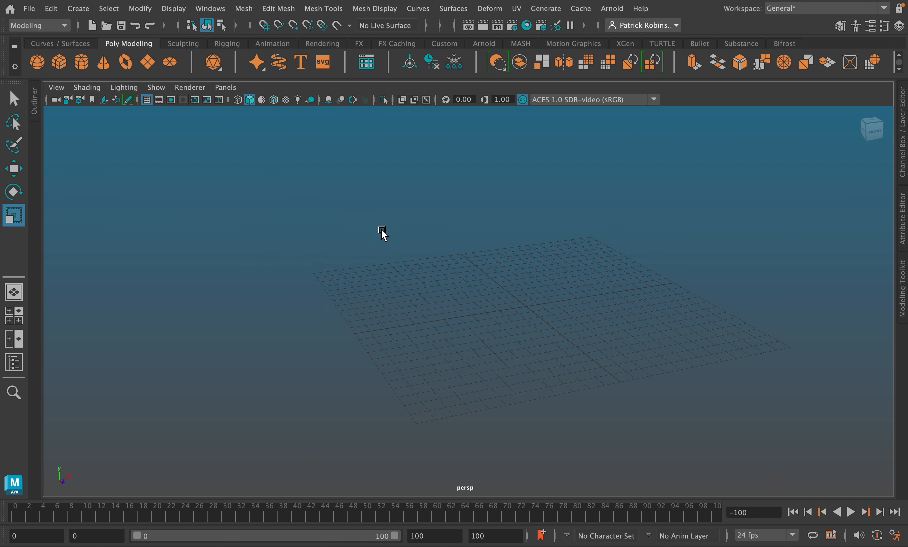
- Try out a polygon cube by scaling it up at the grid's centre, and clear the trial primitives from the scene
{"action": "left_click_drag", "start_coordinate": [526, 306], "coordinate": [553, 302]}
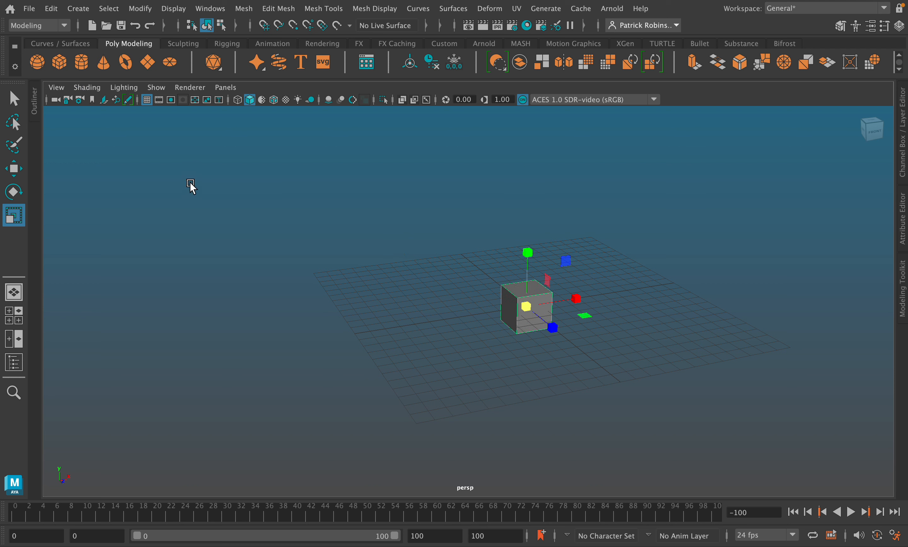
{"action": "key", "text": "Delete"}
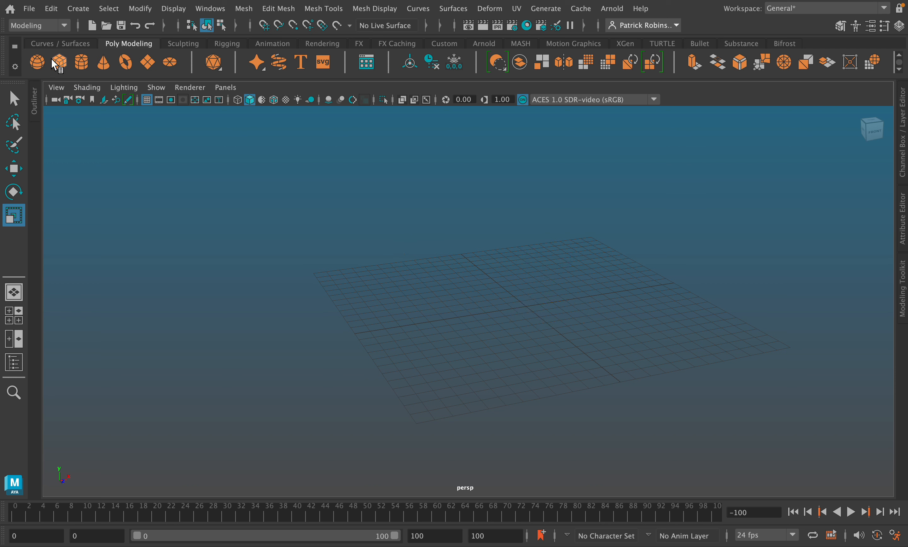
{"action": "left_click_drag", "start_coordinate": [529, 308], "coordinate": [545, 305]}
{"action": "key", "text": "Delete"}
- Create a polygon cylinder at the grid's centre, and stretch it along Y into a tall tower body
{"action": "left_click", "coordinate": [80, 63]}
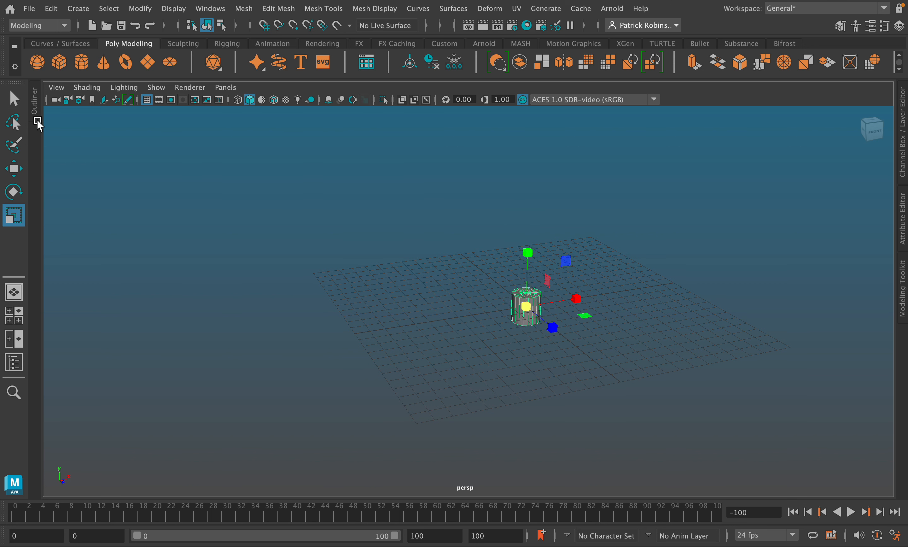
{"action": "left_click", "coordinate": [14, 169]}
{"action": "left_click_drag", "start_coordinate": [528, 252], "coordinate": [557, 277]}
{"action": "left_click", "coordinate": [13, 216]}
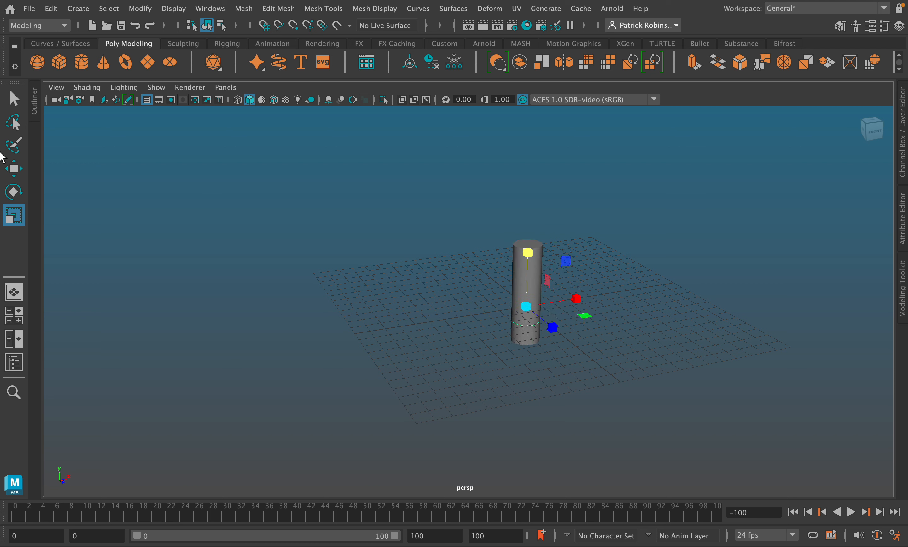
- Place a polygon cone on top of the tall cylinder, and enlarge it uniformly so it slightly overhangs the body
{"action": "left_click", "coordinate": [13, 168]}
{"action": "left_click_drag", "start_coordinate": [527, 254], "coordinate": [508, 171]}
{"action": "key", "text": "r"}
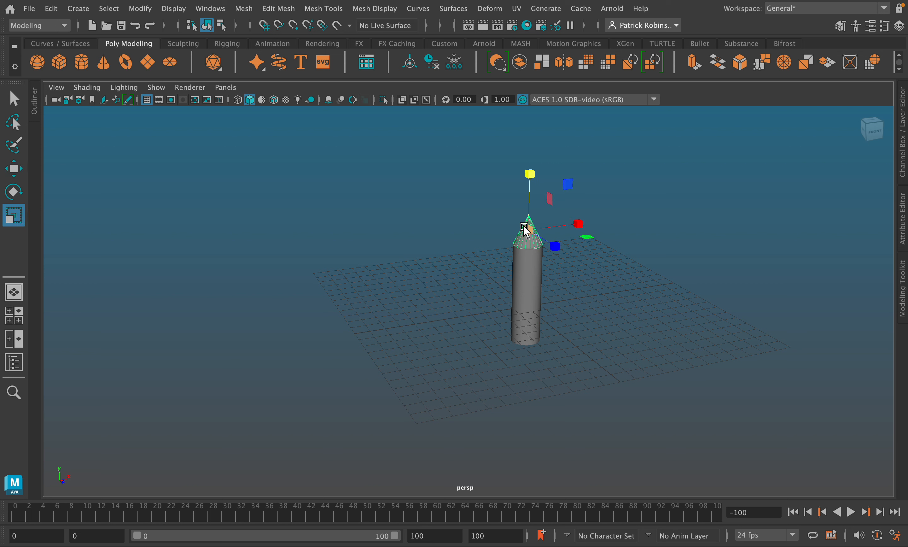
{"action": "left_click_drag", "start_coordinate": [527, 231], "coordinate": [528, 228]}
- Adjust the cone's height along Y so its base sits on the cylinder's top edge
{"action": "left_click", "coordinate": [14, 169]}
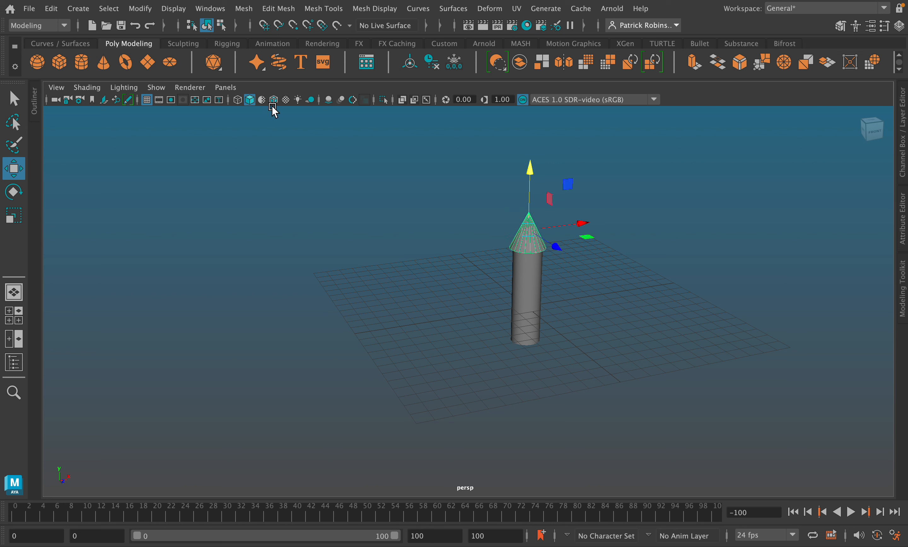
{"action": "left_click_drag", "start_coordinate": [531, 172], "coordinate": [531, 176]}
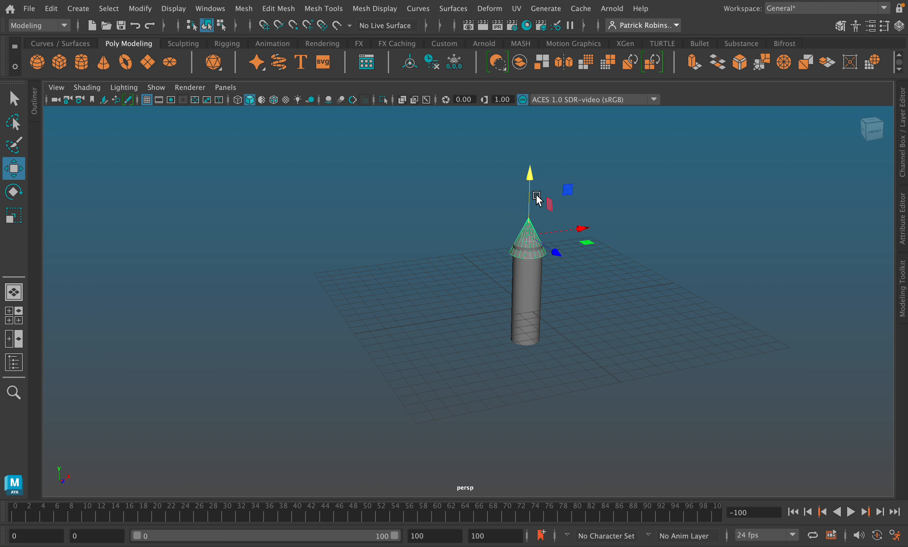
{"action": "left_click", "coordinate": [521, 175]}
{"action": "left_click", "coordinate": [531, 243]}
{"action": "left_click_drag", "start_coordinate": [527, 210], "coordinate": [511, 205]}
- Select the cone and cylinder together, and raise them along Y until the tower's bottom rests on the grid
{"action": "left_click_drag", "start_coordinate": [460, 193], "coordinate": [574, 345]}
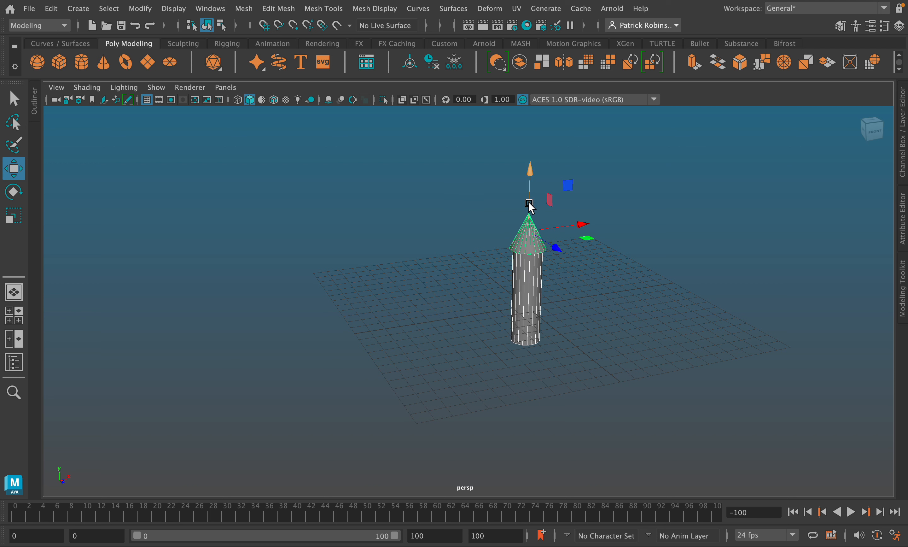
{"action": "left_click_drag", "start_coordinate": [531, 203], "coordinate": [529, 173]}
{"action": "left_click", "coordinate": [324, 368]}
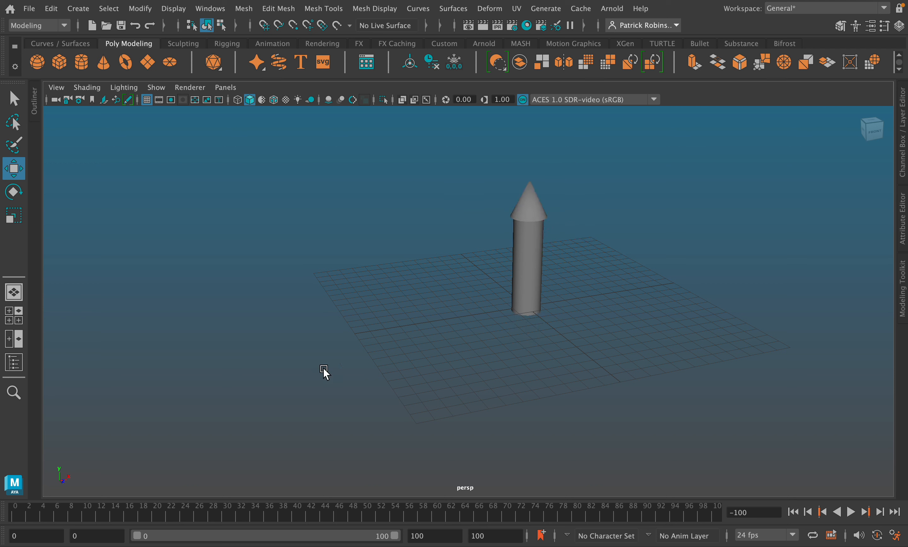
- Create a second polygon cylinder at the tower's base, widening it slightly and flattening it along Y into a short ring
{"action": "left_click", "coordinate": [527, 240]}
{"action": "left_click", "coordinate": [82, 62]}
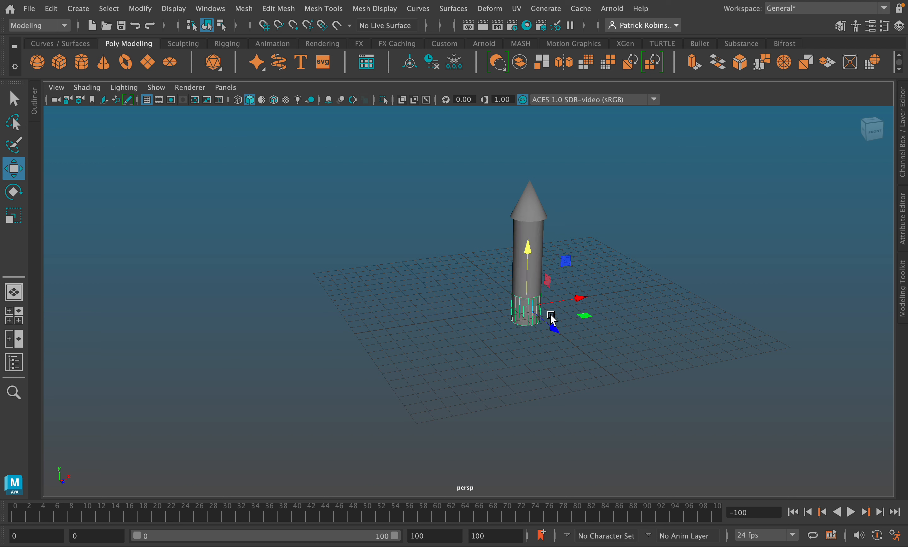
{"action": "left_click", "coordinate": [14, 215]}
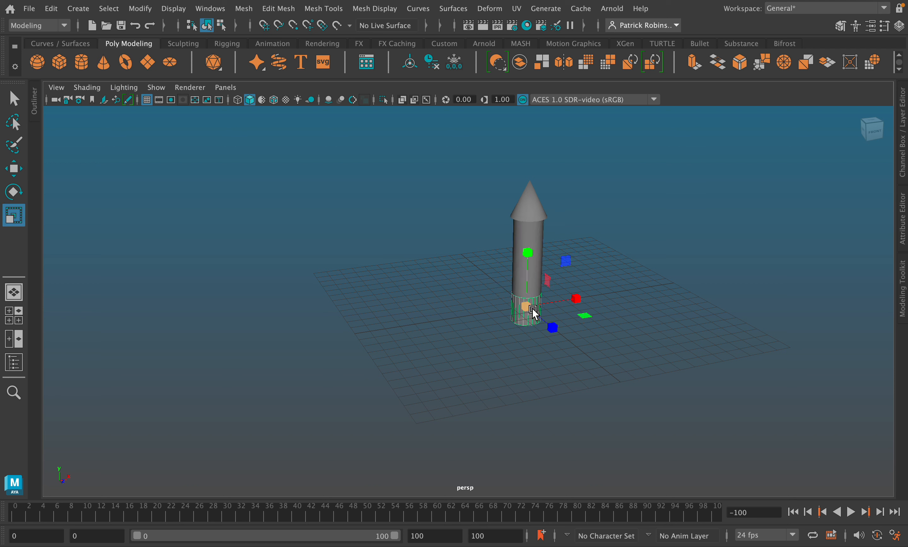
{"action": "left_click_drag", "start_coordinate": [530, 308], "coordinate": [537, 308]}
{"action": "left_click_drag", "start_coordinate": [526, 255], "coordinate": [525, 290]}
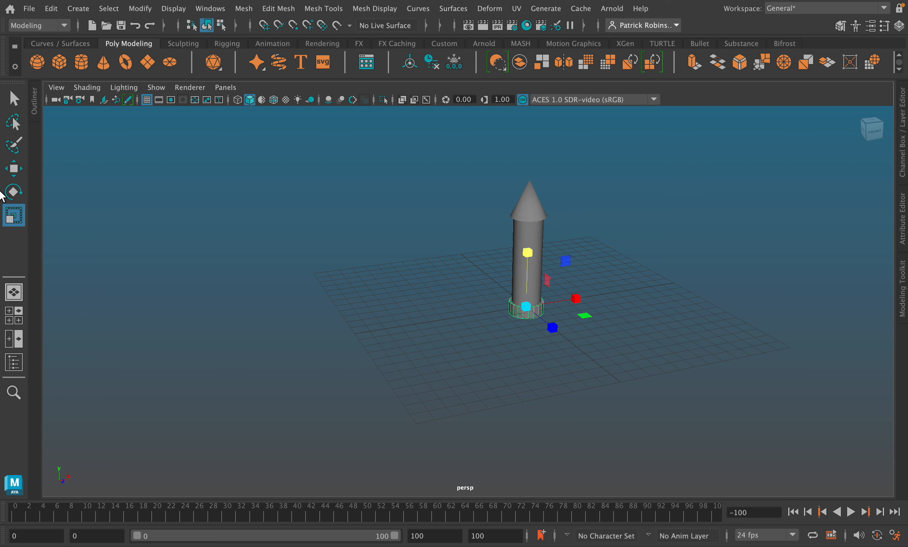
- Fit the ring beneath the cone with a copy around the base, and move the whole tower along X toward the grid's edge
{"action": "key", "text": "w"}
{"action": "left_click_drag", "start_coordinate": [528, 252], "coordinate": [527, 162]}
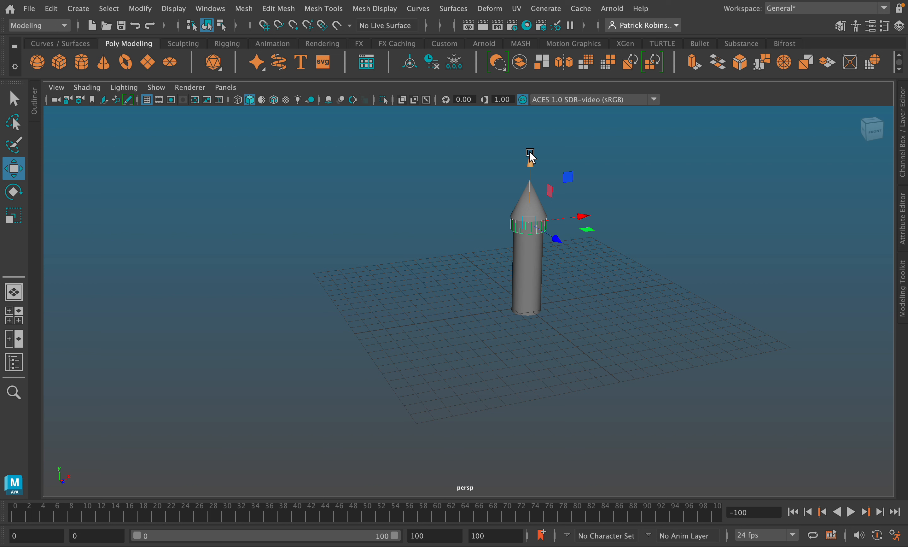
{"action": "left_click_drag", "start_coordinate": [530, 160], "coordinate": [460, 315]}
{"action": "left_click", "coordinate": [531, 280]}
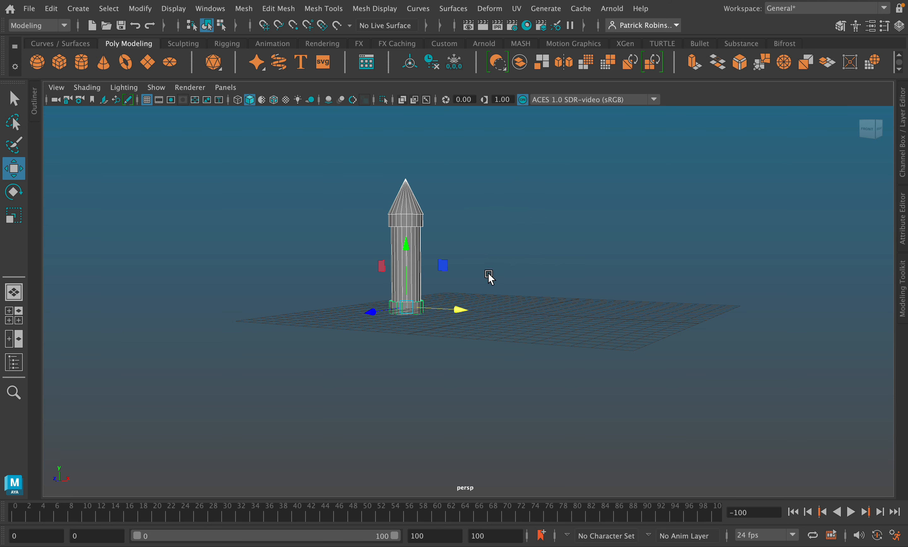
- Frame the tower's main cylinder, and examine the assembled tower from above
{"action": "left_click", "coordinate": [380, 214]}
{"action": "left_click", "coordinate": [410, 254]}
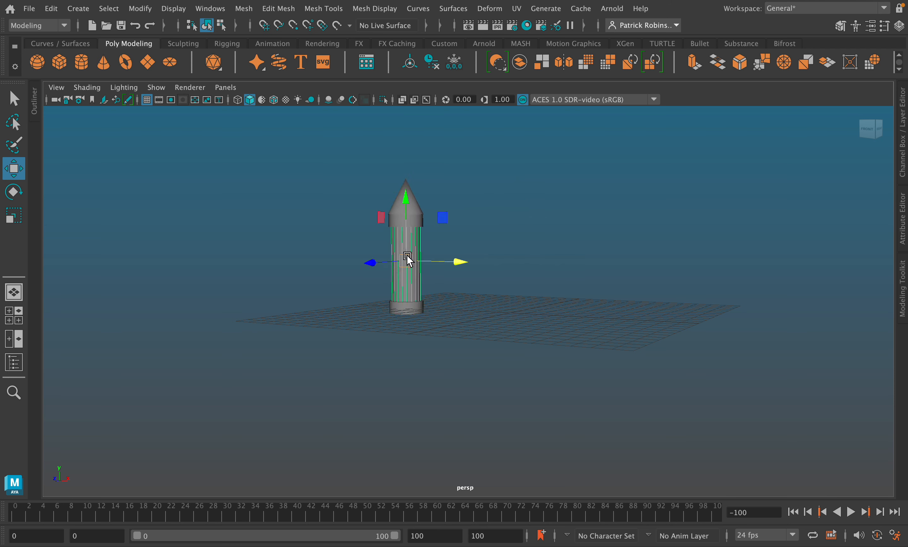
{"action": "key", "text": "f"}
{"action": "left_click_drag", "start_coordinate": [290, 255], "coordinate": [491, 245], "text": "alt"}
{"action": "scroll", "coordinate": [480, 280], "scroll_direction": "down", "scroll_amount": 6}
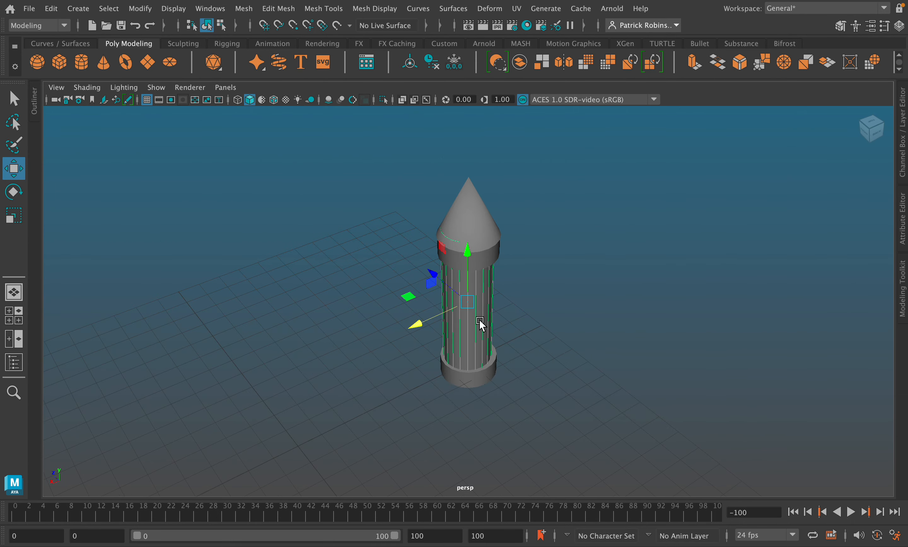
- Select all the tower's parts together: the cone, both rings and the main cylinder
{"action": "left_click_drag", "start_coordinate": [479, 320], "coordinate": [386, 244], "text": "alt"}
{"action": "left_click", "coordinate": [386, 243]}
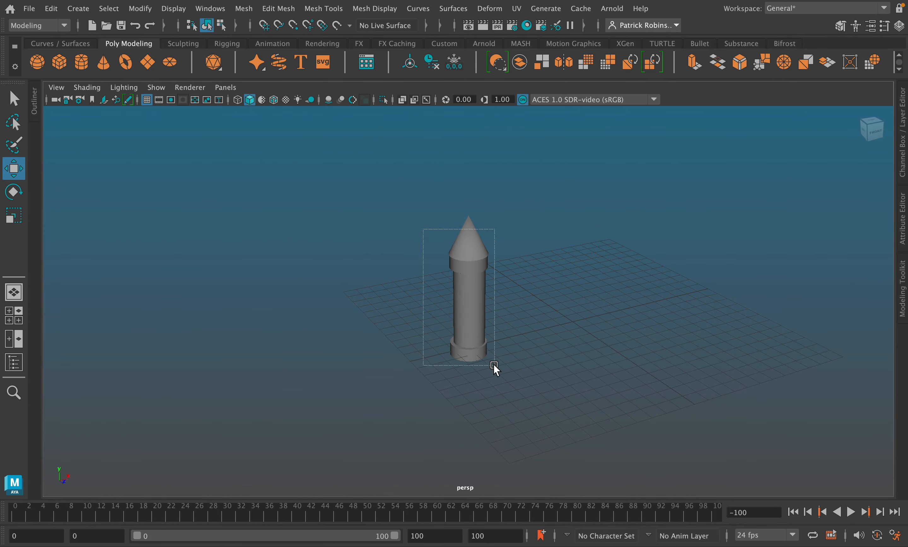
{"action": "left_click_drag", "start_coordinate": [494, 365], "coordinate": [500, 368]}
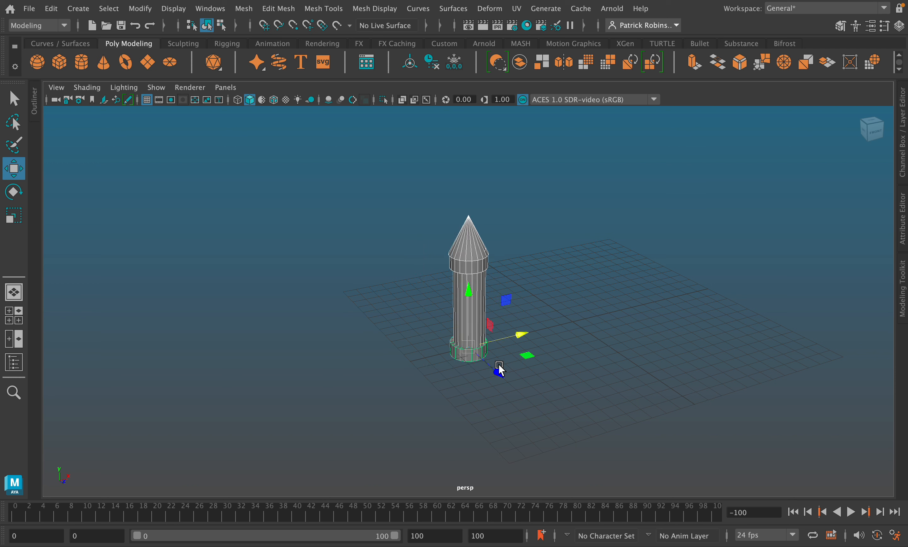
- Duplicate the whole tower repeatedly along X to make a row of five identical towers
{"action": "left_click_drag", "start_coordinate": [517, 343], "coordinate": [675, 298], "text": "shift"}
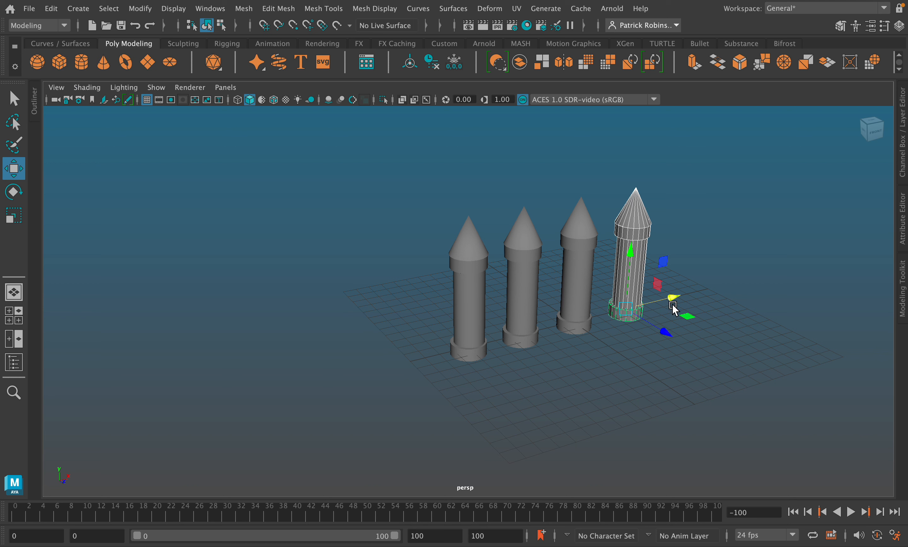
{"action": "left_click_drag", "start_coordinate": [674, 308], "coordinate": [716, 295], "text": "shift"}
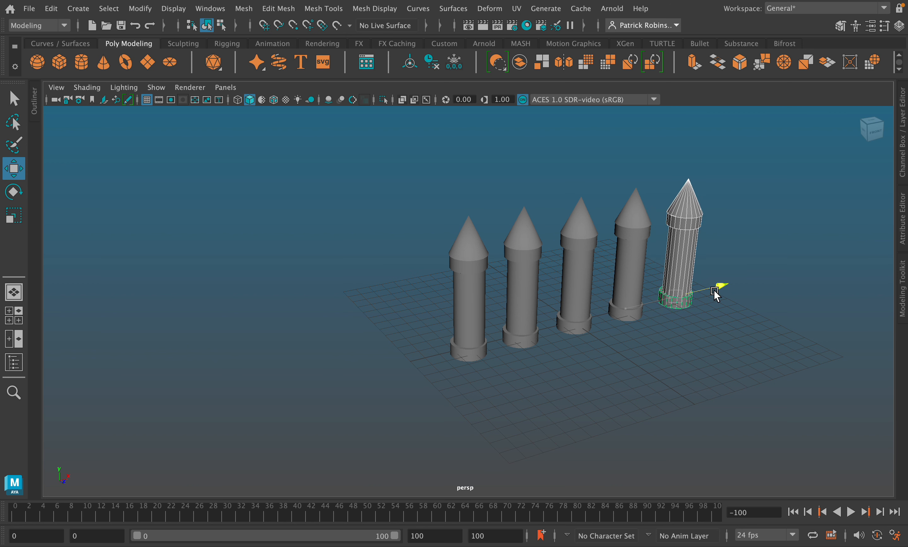
- Select all five towers and delete them to clear the scene
{"action": "left_click", "coordinate": [396, 147]}
{"action": "left_click_drag", "start_coordinate": [371, 176], "coordinate": [695, 367]}
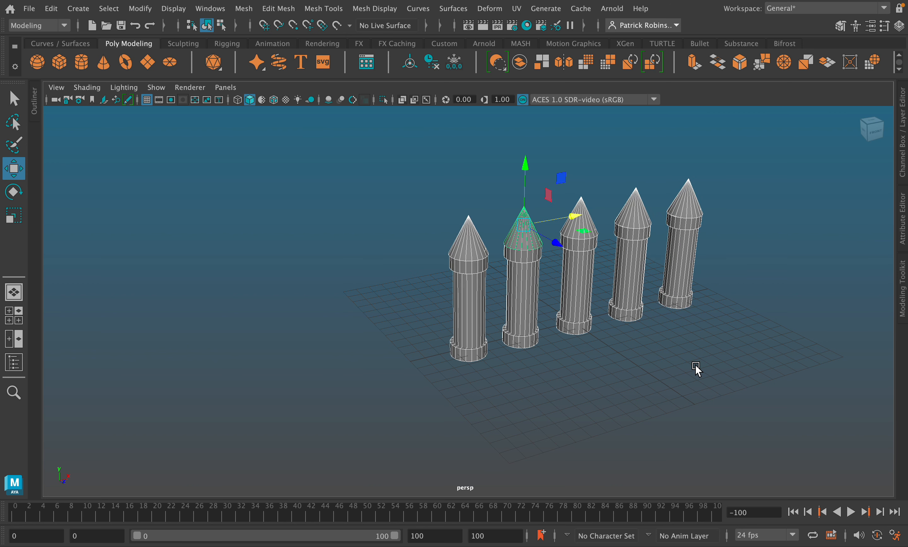
{"action": "key", "text": "Delete"}
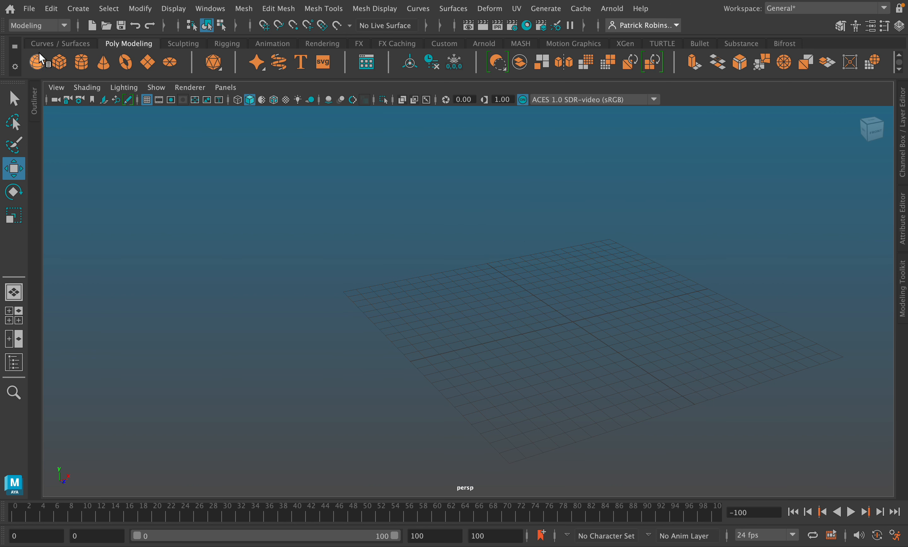
- Create a polygon cylinder, stretch it along Y into a column, and raise it onto the grid
{"action": "left_click", "coordinate": [85, 65]}
{"action": "left_click", "coordinate": [14, 215]}
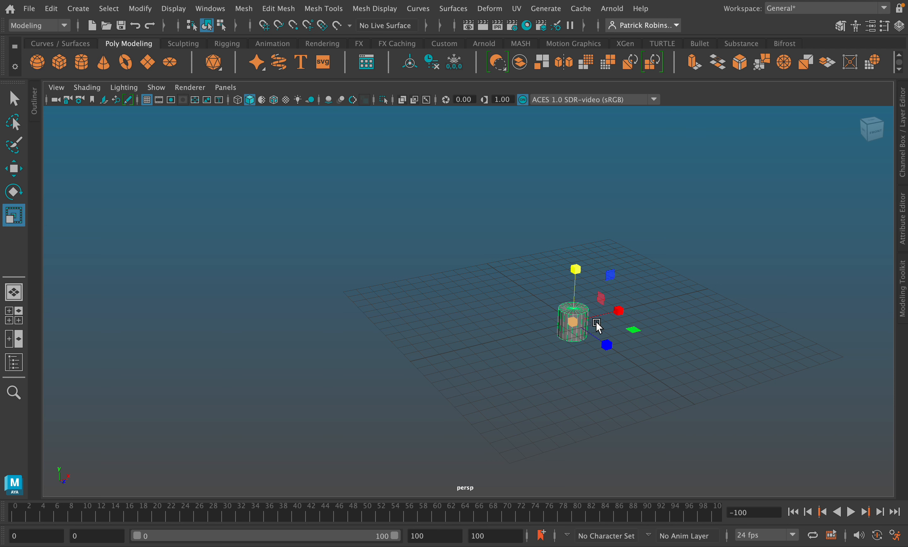
{"action": "left_click_drag", "start_coordinate": [577, 321], "coordinate": [581, 310]}
{"action": "left_click_drag", "start_coordinate": [575, 269], "coordinate": [568, 196]}
{"action": "left_click_drag", "start_coordinate": [570, 278], "coordinate": [559, 208]}
{"action": "key", "text": "w"}
{"action": "left_click", "coordinate": [521, 223]}
{"action": "left_click", "coordinate": [589, 287]}
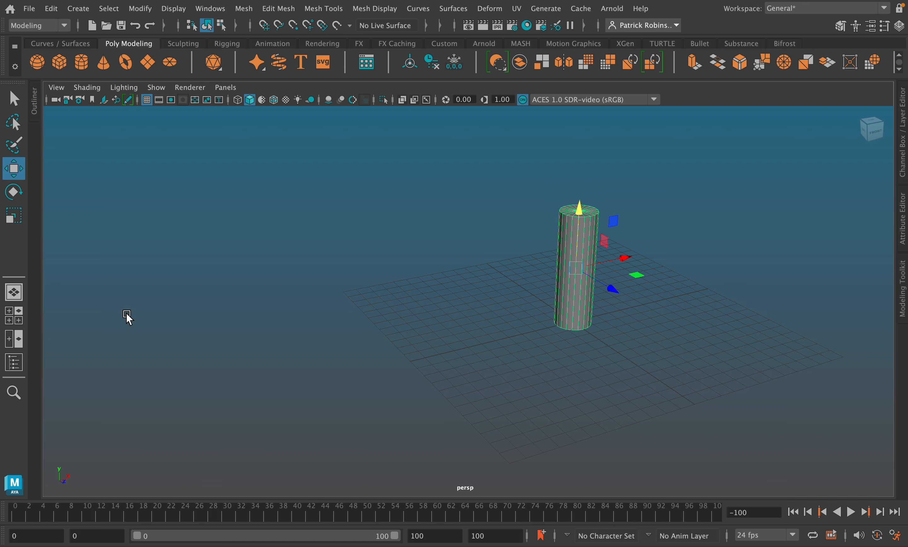
- Scale the cylinder down uniformly and lengthen it along Y into a long, thin pole
{"action": "left_click", "coordinate": [13, 216]}
{"action": "left_click_drag", "start_coordinate": [578, 211], "coordinate": [582, 118]}
{"action": "left_click_drag", "start_coordinate": [575, 267], "coordinate": [550, 242]}
{"action": "left_click_drag", "start_coordinate": [579, 212], "coordinate": [582, 185]}
{"action": "left_click_drag", "start_coordinate": [576, 269], "coordinate": [530, 267]}
{"action": "left_click_drag", "start_coordinate": [580, 214], "coordinate": [582, 192]}
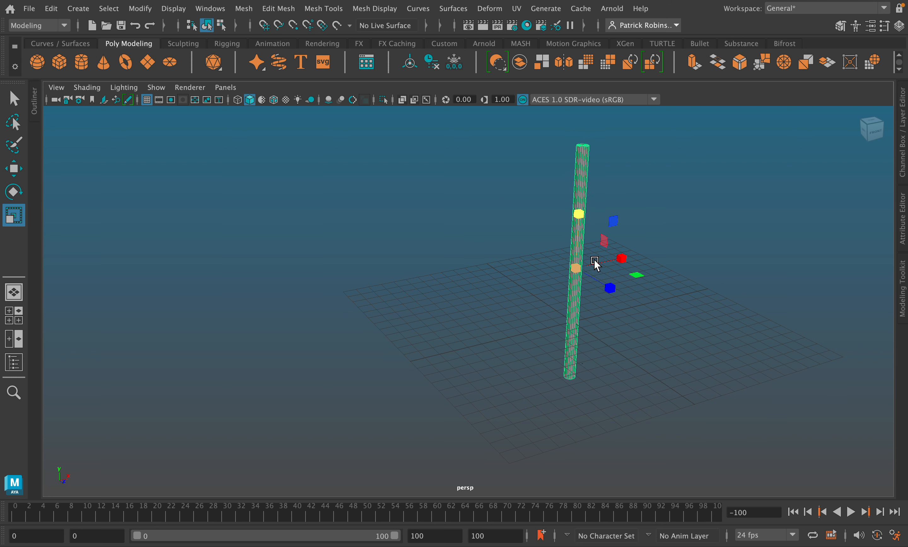
- Shorten the thin cylinder along Y to about the height of a table leg
{"action": "left_click", "coordinate": [640, 223]}
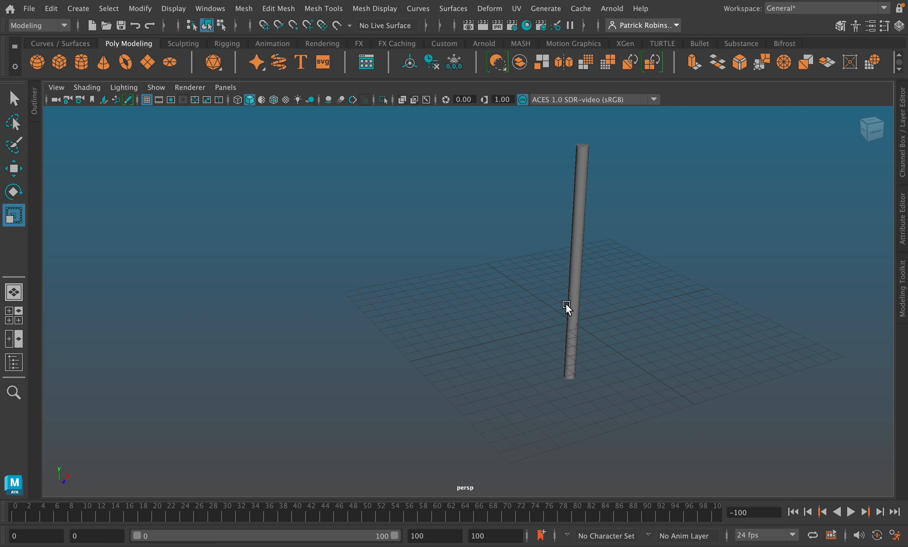
{"action": "left_click", "coordinate": [566, 306]}
{"action": "left_click_drag", "start_coordinate": [469, 342], "coordinate": [534, 370], "text": "alt"}
{"action": "middle_click_drag", "start_coordinate": [534, 370], "coordinate": [546, 370], "text": "alt"}
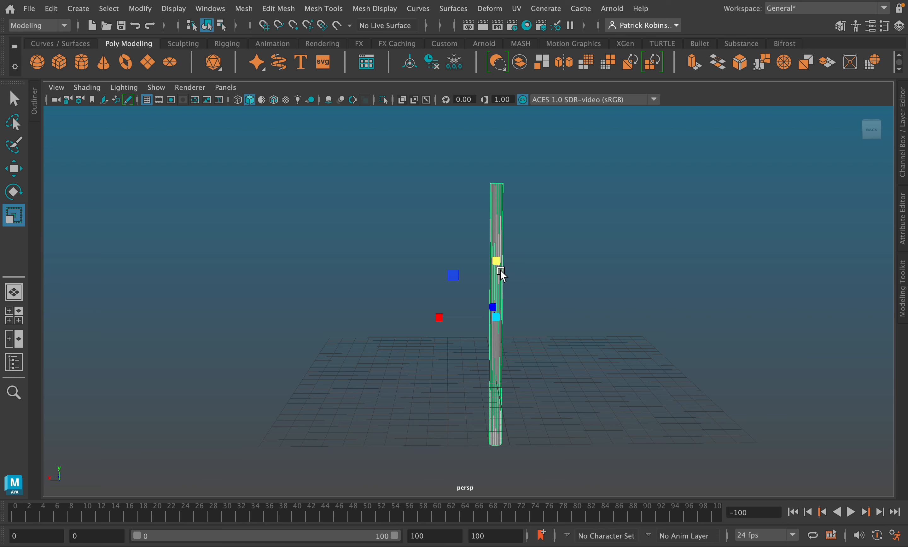
{"action": "left_click_drag", "start_coordinate": [496, 264], "coordinate": [499, 289]}
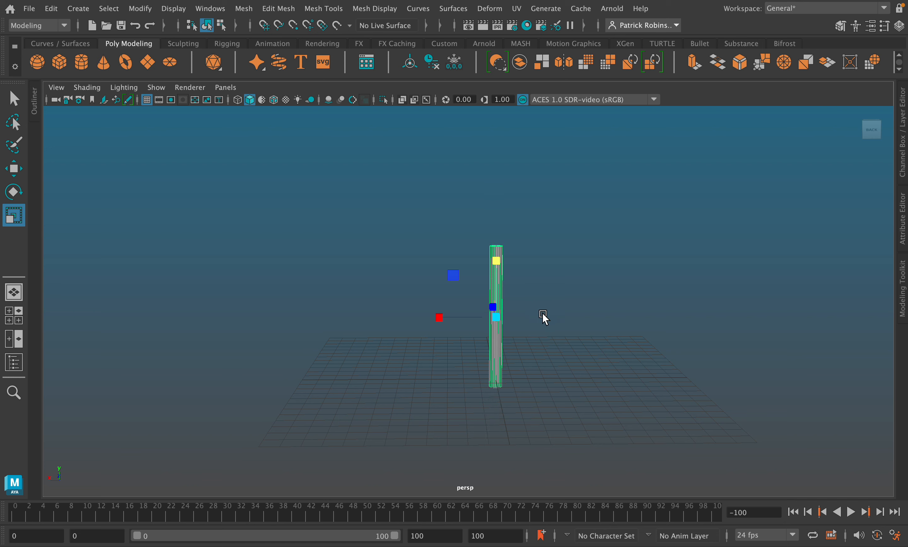
- Move the table leg along X and Z to the position of one table corner
{"action": "left_click", "coordinate": [543, 315]}
{"action": "left_click", "coordinate": [496, 339]}
{"action": "left_click_drag", "start_coordinate": [576, 372], "coordinate": [549, 380], "text": "alt"}
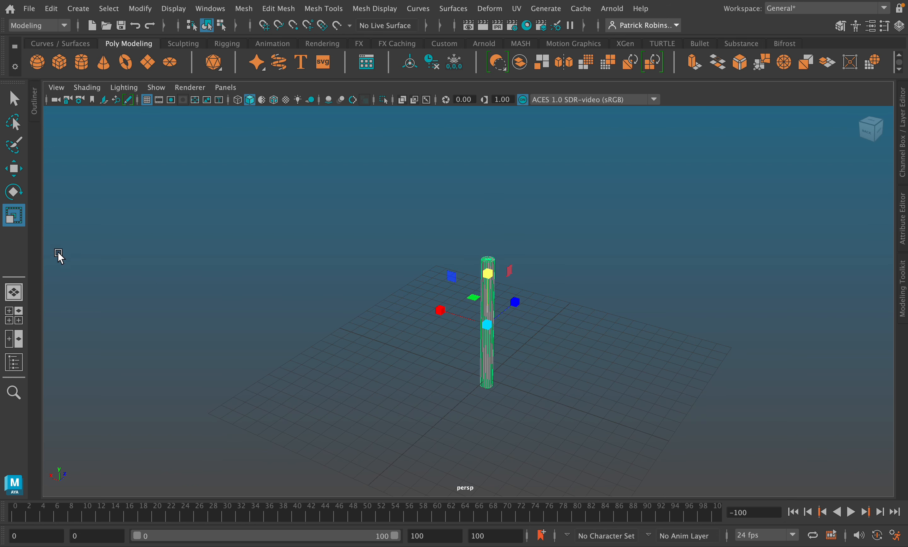
{"action": "key", "text": "w"}
{"action": "left_click_drag", "start_coordinate": [454, 310], "coordinate": [517, 336]}
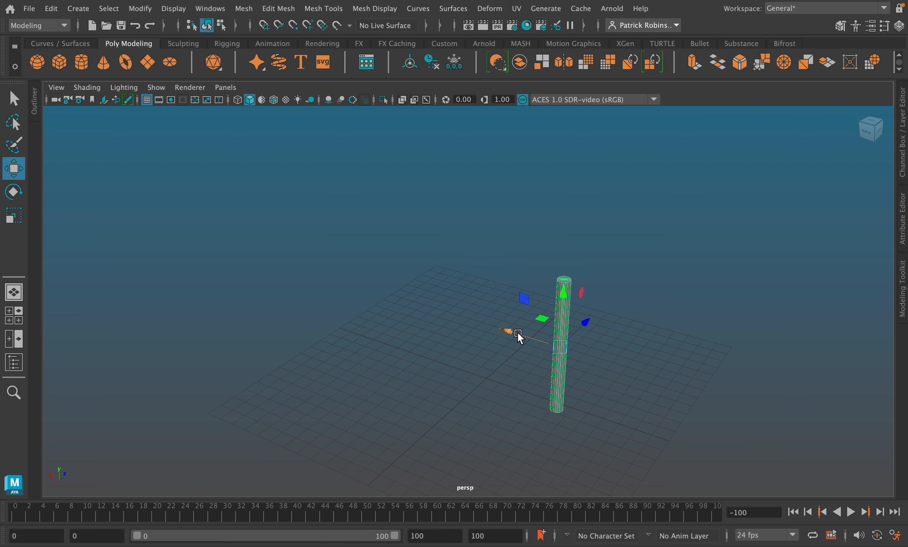
{"action": "left_click_drag", "start_coordinate": [588, 325], "coordinate": [442, 391]}
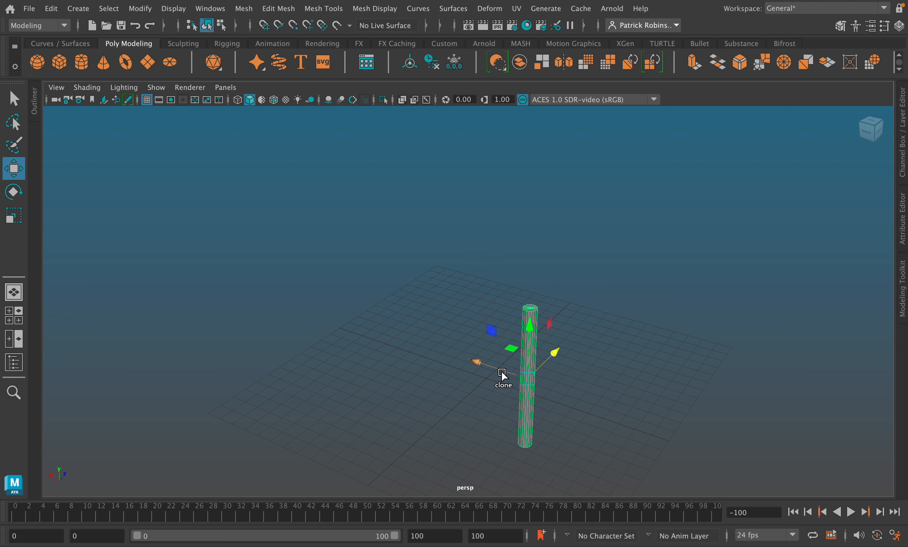
- Duplicate the leg along X and Z so that four legs stand at the corners of a rectangle
{"action": "left_click_drag", "start_coordinate": [503, 373], "coordinate": [402, 348], "text": "shift"}
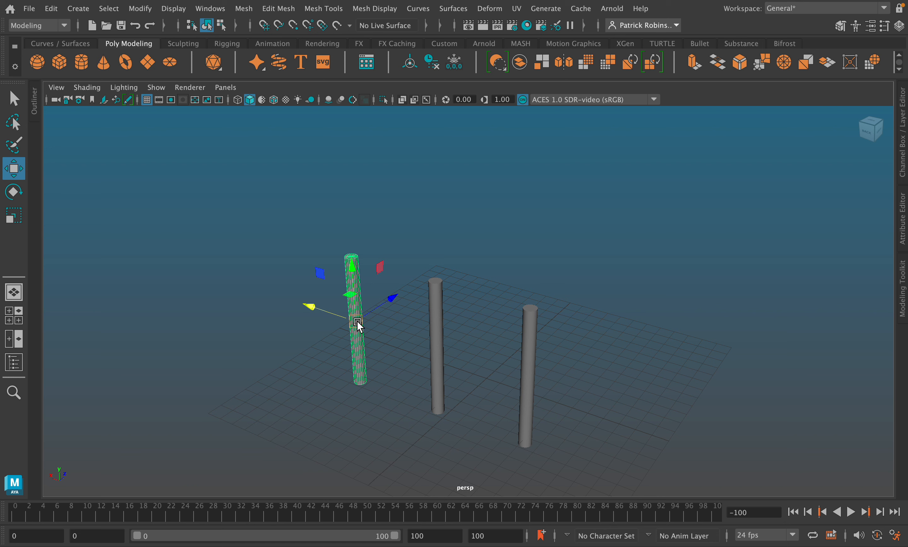
{"action": "left_click_drag", "start_coordinate": [358, 322], "coordinate": [539, 310]}
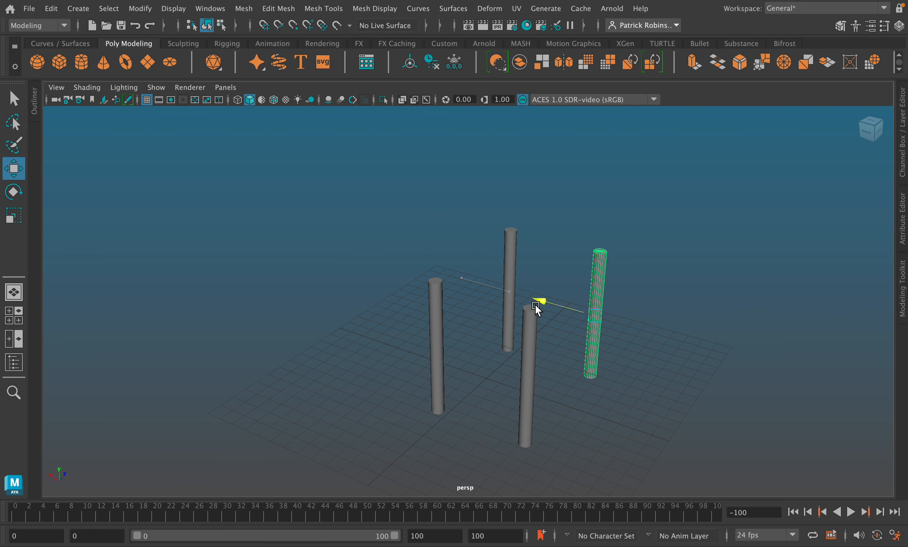
{"action": "left_click_drag", "start_coordinate": [605, 429], "coordinate": [512, 431], "text": "alt"}
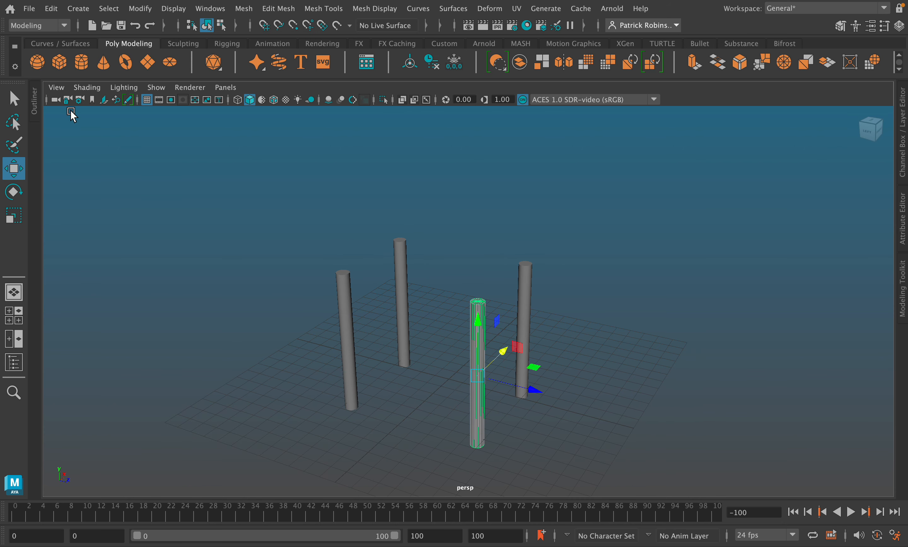
- Create a polygon cube, scale it into a wide, thin slab between the legs, and raise it to their tops
{"action": "left_click", "coordinate": [59, 63]}
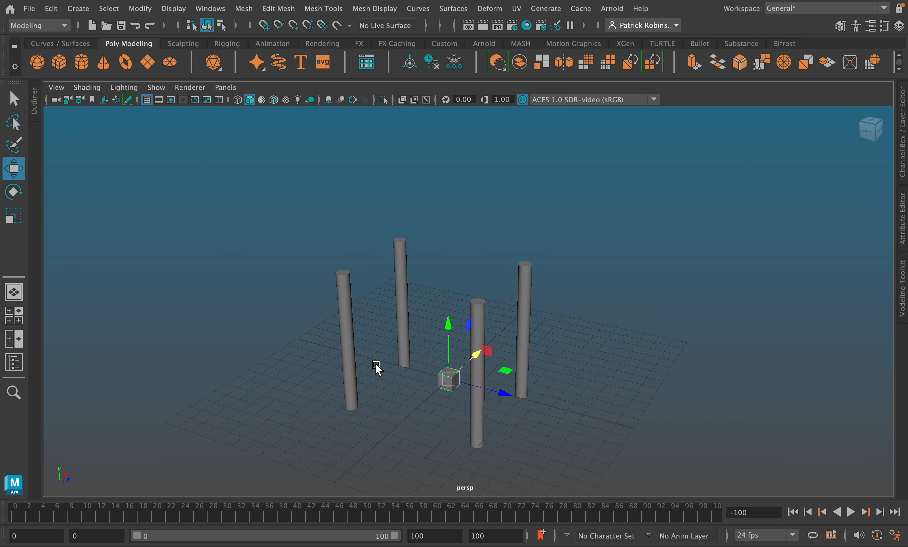
{"action": "left_click", "coordinate": [11, 217]}
{"action": "left_click_drag", "start_coordinate": [450, 377], "coordinate": [483, 376]}
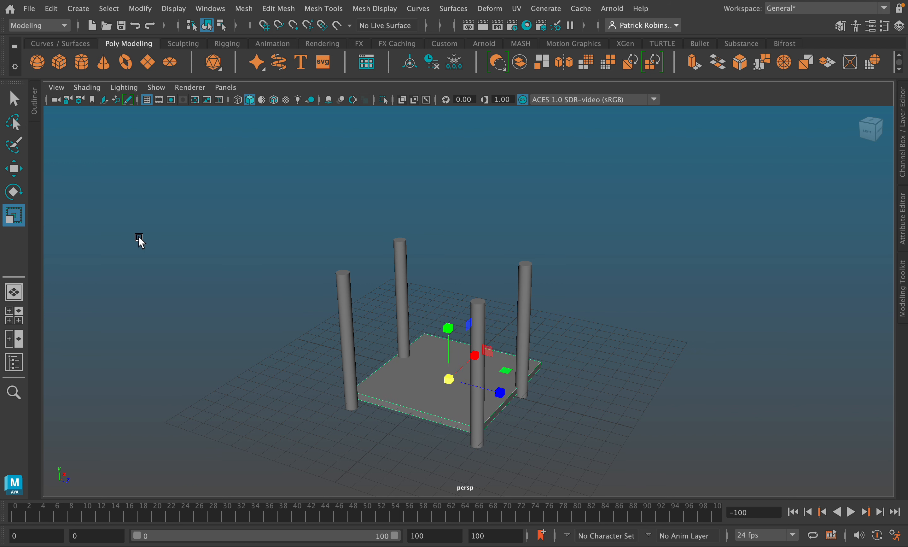
{"action": "left_click", "coordinate": [13, 168]}
{"action": "left_click_drag", "start_coordinate": [448, 323], "coordinate": [447, 206]}
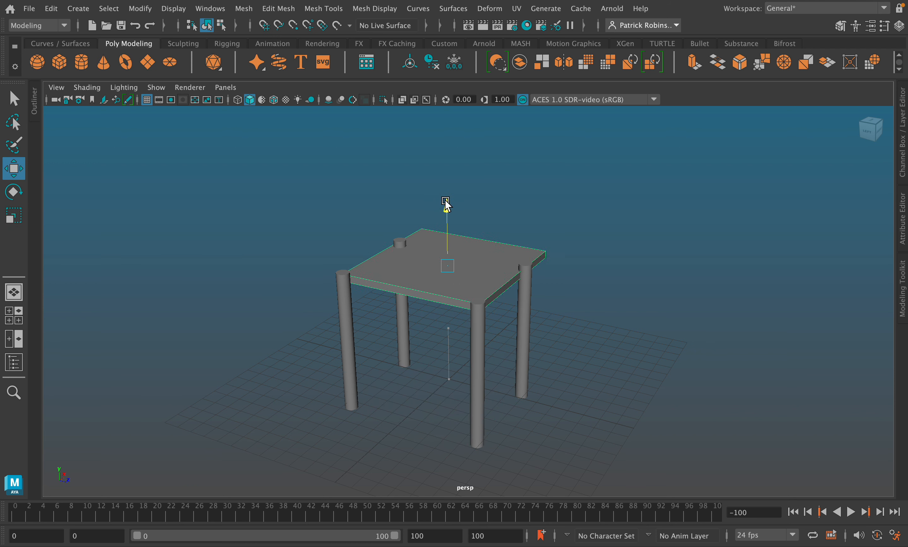
- Scale the tabletop up uniformly and shift it along X so it covers all four legs
{"action": "left_click", "coordinate": [14, 216]}
{"action": "left_click_drag", "start_coordinate": [447, 267], "coordinate": [473, 267]}
{"action": "left_click", "coordinate": [13, 168]}
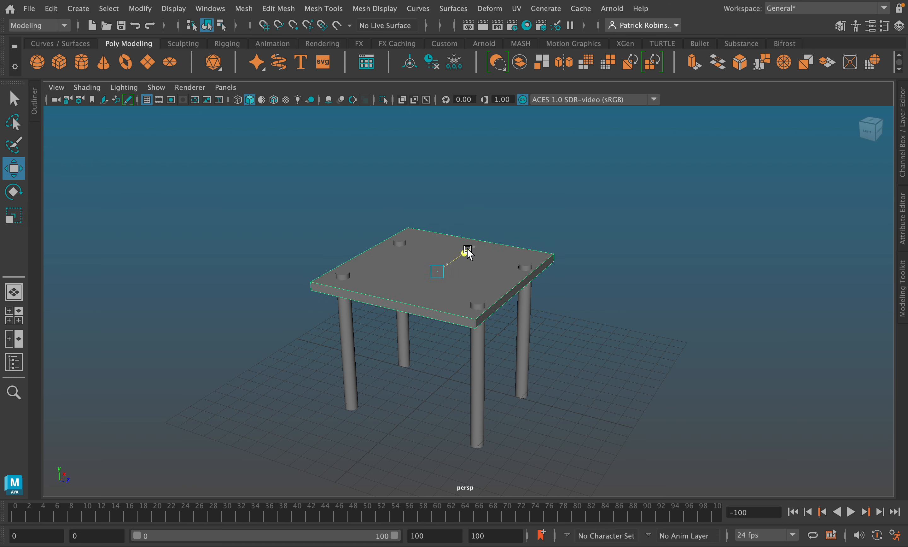
- Narrow the tabletop slightly along X and move it back along X over the legs
{"action": "left_click", "coordinate": [321, 340]}
{"action": "left_click_drag", "start_coordinate": [202, 316], "coordinate": [301, 320], "text": "alt"}
{"action": "left_click", "coordinate": [525, 283]}
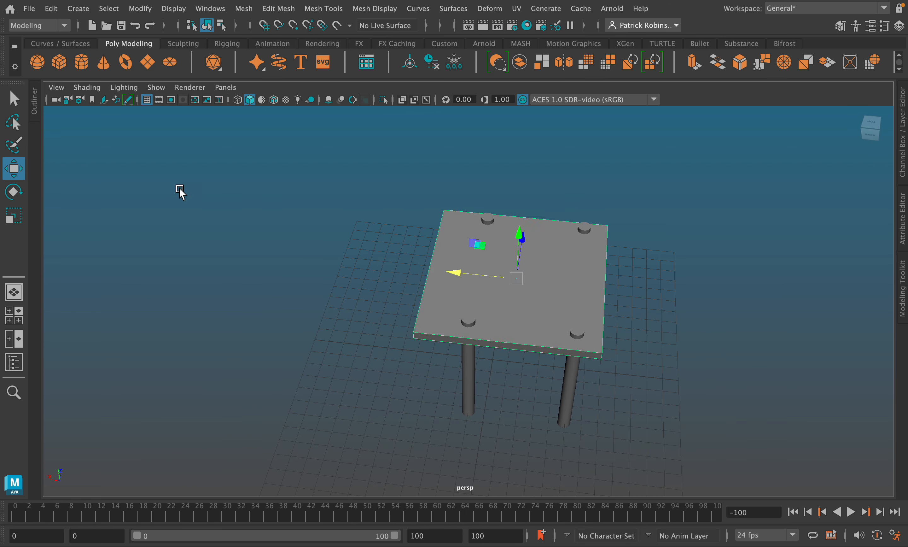
{"action": "left_click", "coordinate": [13, 216]}
{"action": "left_click_drag", "start_coordinate": [460, 272], "coordinate": [159, 231]}
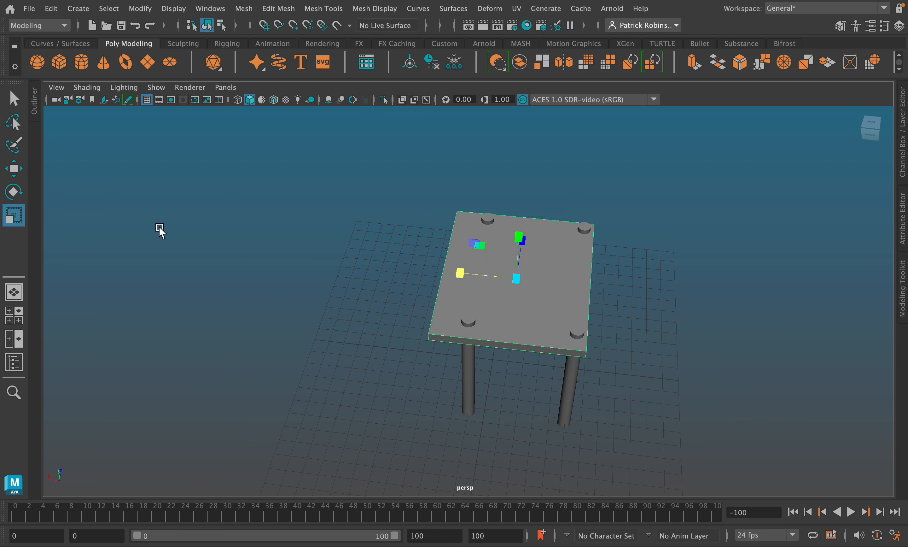
{"action": "left_click", "coordinate": [14, 169]}
{"action": "left_click_drag", "start_coordinate": [451, 273], "coordinate": [462, 274]}
{"action": "left_click", "coordinate": [365, 289]}
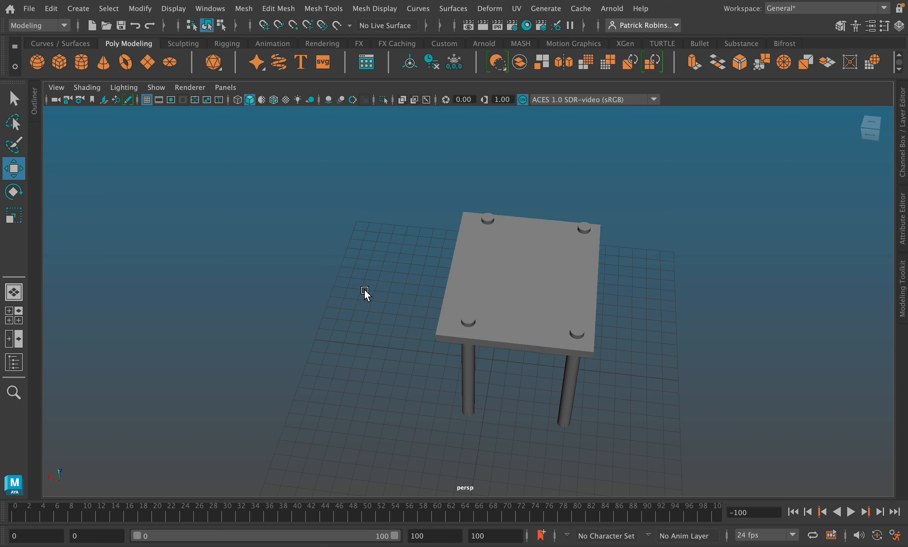
- Nudge the tabletop slightly along X to even out its overhang around the legs
{"action": "left_click_drag", "start_coordinate": [364, 289], "coordinate": [449, 245], "text": "alt"}
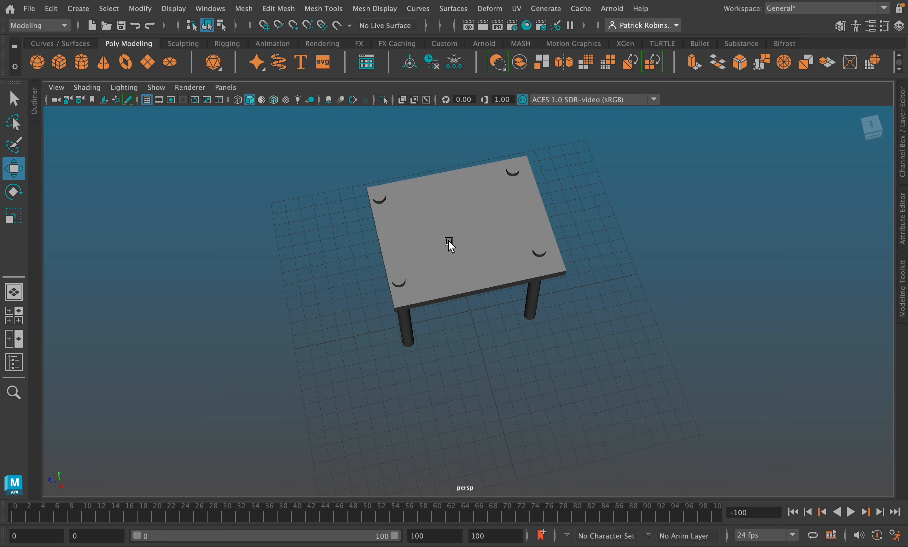
{"action": "left_click", "coordinate": [450, 244]}
{"action": "left_click_drag", "start_coordinate": [473, 277], "coordinate": [472, 271]}
{"action": "left_click", "coordinate": [544, 375]}
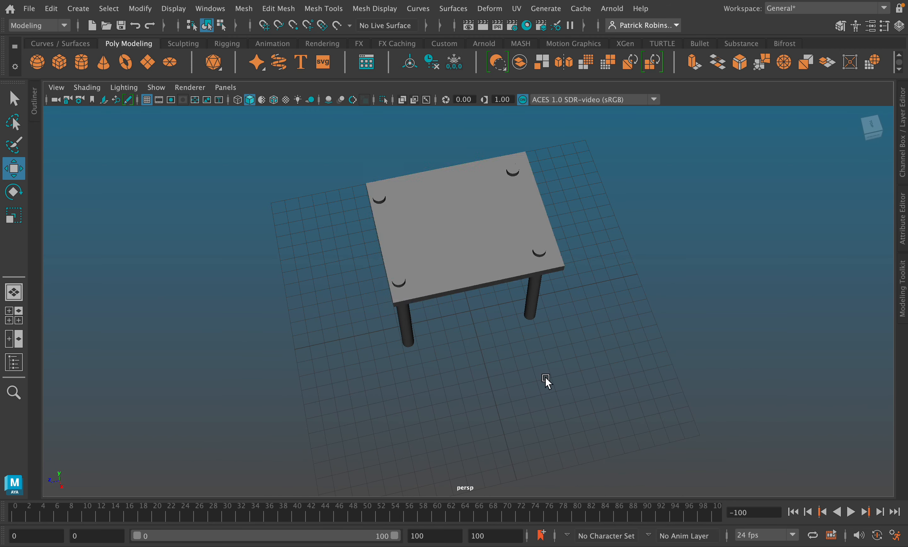
- Select the tabletop and apply a Bevel to its edges from the Modeling Toolkit
{"action": "left_click_drag", "start_coordinate": [544, 375], "coordinate": [498, 335], "text": "alt"}
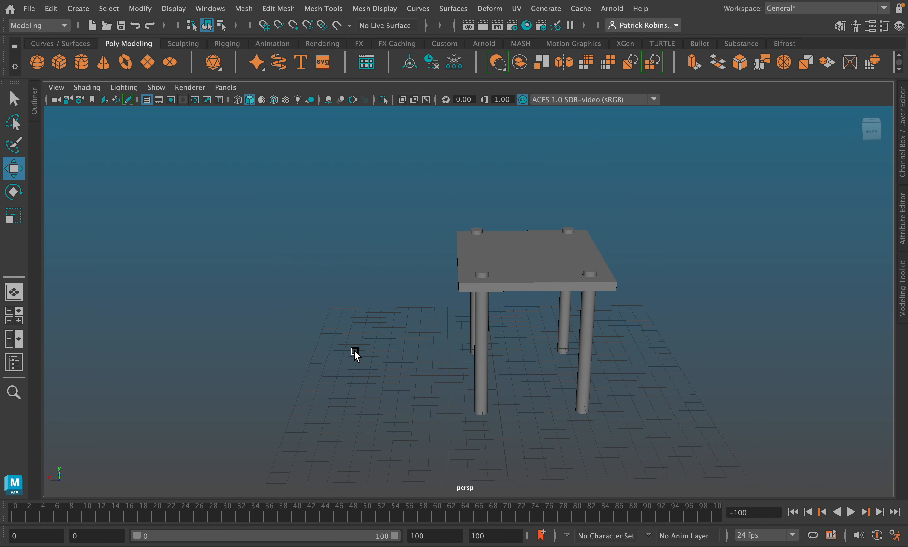
{"action": "left_click_drag", "start_coordinate": [355, 355], "coordinate": [177, 251], "text": "alt"}
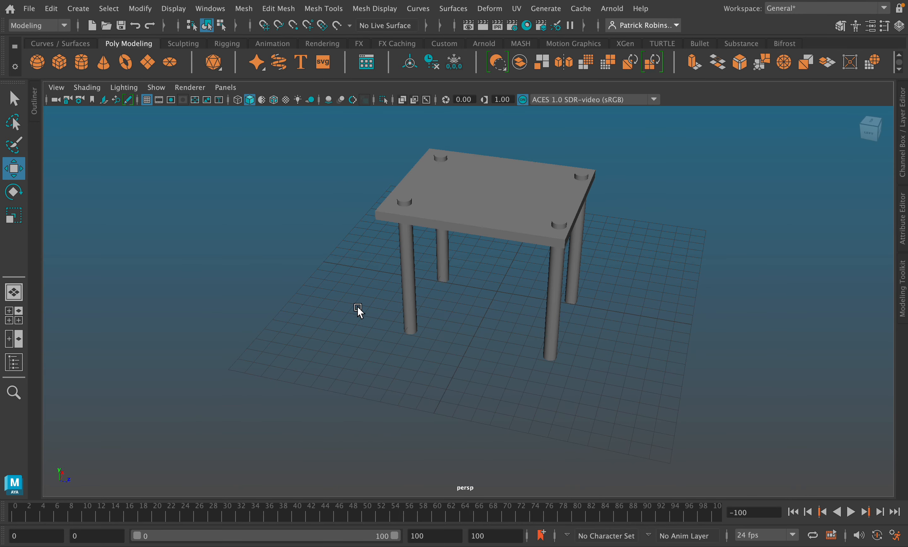
{"action": "mouse_move", "coordinate": [359, 310]}
{"action": "left_mouse_down", "text": "alt"}
{"action": "mouse_move", "coordinate": [335, 295]}
{"action": "mouse_move", "coordinate": [377, 290]}
{"action": "mouse_move", "coordinate": [358, 291]}
{"action": "left_mouse_up", "text": "alt"}
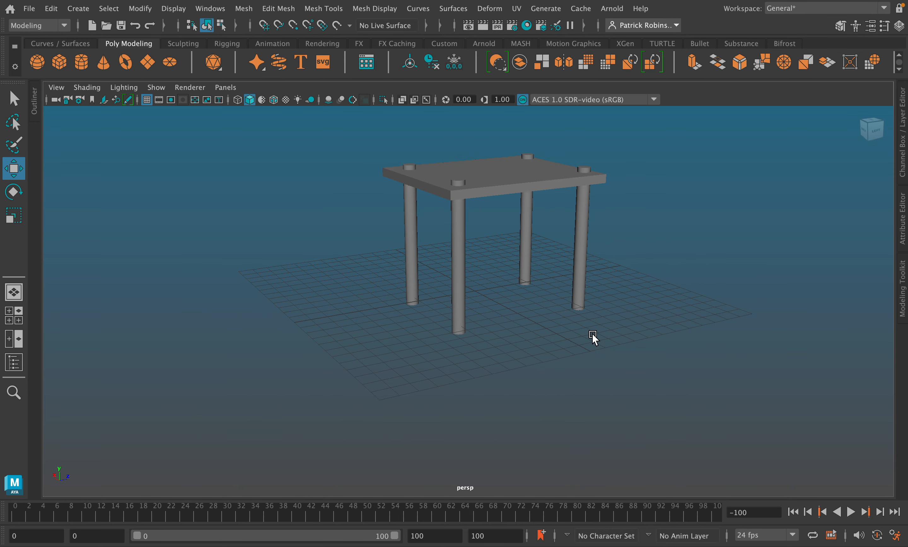
{"action": "left_click", "coordinate": [437, 185]}
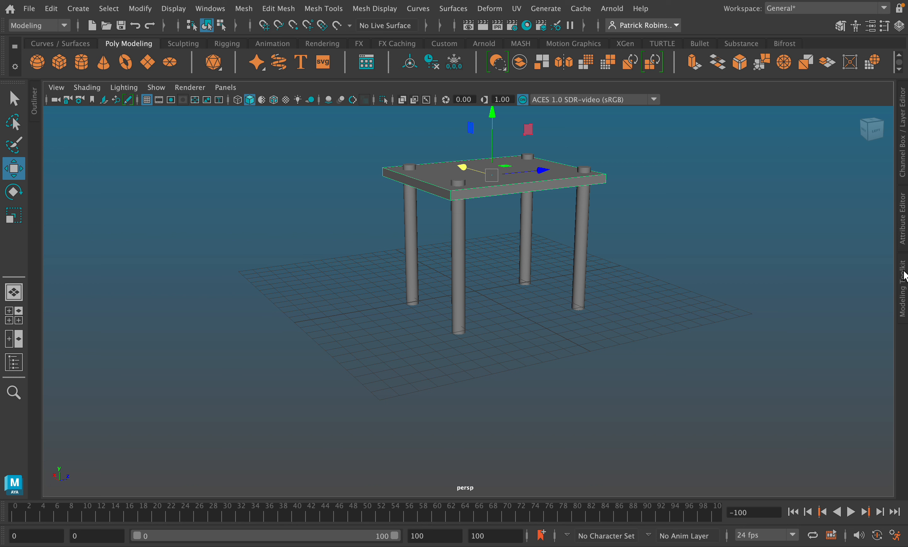
{"action": "left_click", "coordinate": [904, 291]}
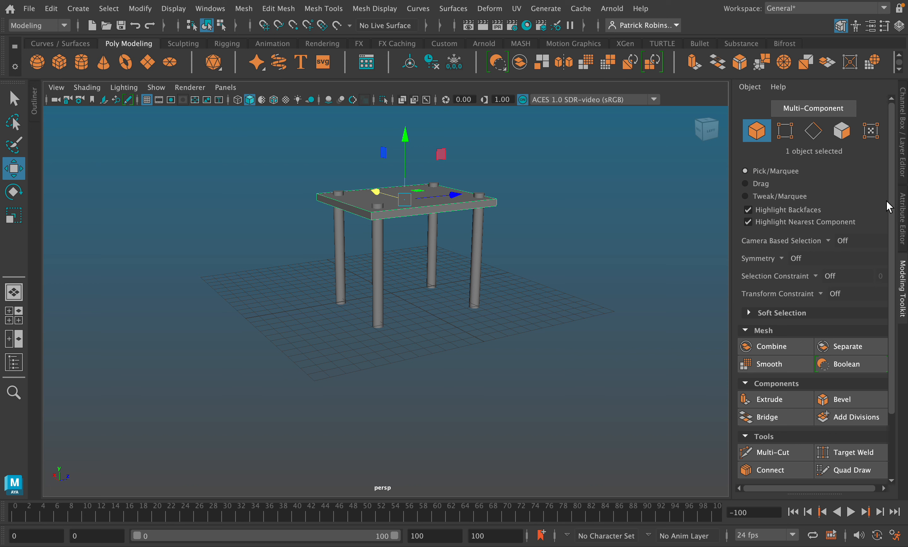
{"action": "scroll", "coordinate": [886, 201], "scroll_direction": "down", "scroll_amount": 1}
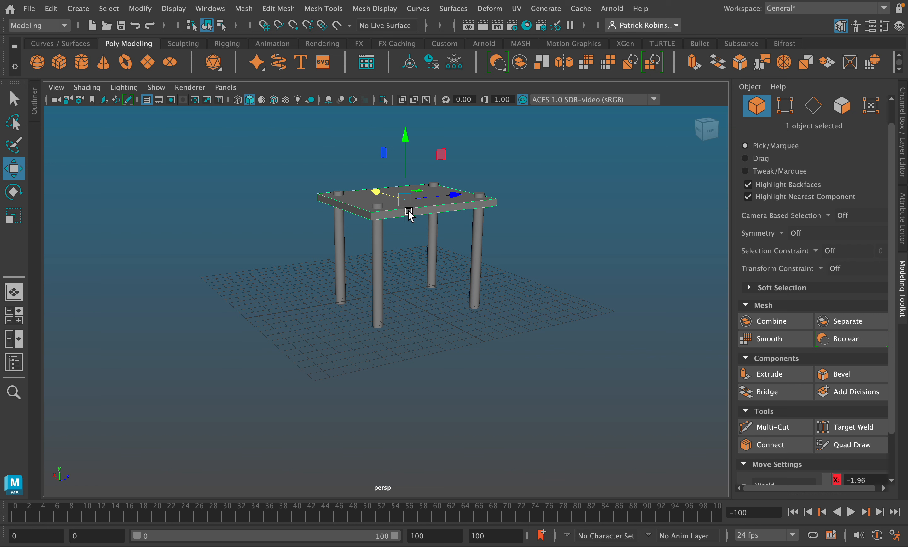
{"action": "left_click", "coordinate": [863, 371]}
- Adjust the tabletop bevel's fraction and segments to give the slab smoothly rounded edges
{"action": "middle_click_drag", "start_coordinate": [358, 172], "coordinate": [375, 238], "text": "alt"}
{"action": "right_click_drag", "start_coordinate": [375, 238], "coordinate": [411, 237], "text": "alt"}
{"action": "right_click_drag", "start_coordinate": [352, 255], "coordinate": [471, 252], "text": "alt"}
{"action": "left_click_drag", "start_coordinate": [471, 252], "coordinate": [427, 294], "text": "alt"}
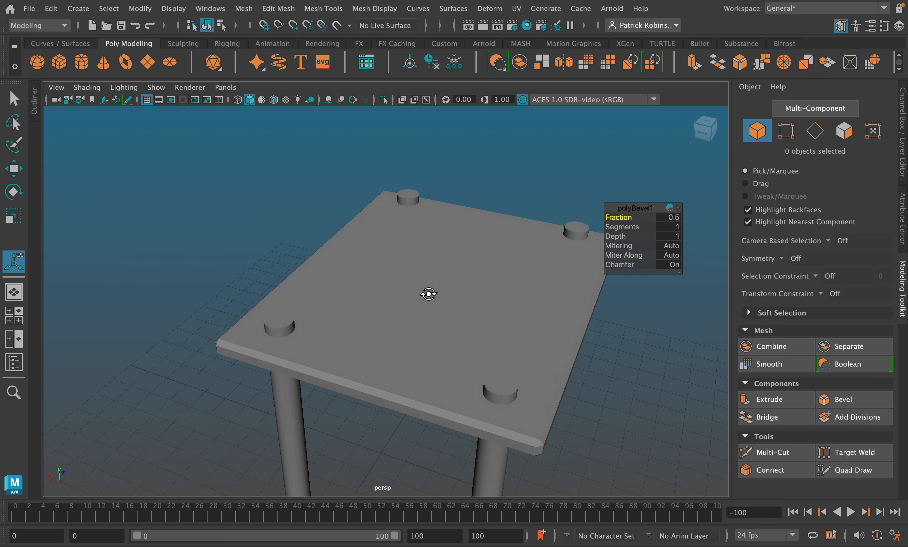
{"action": "right_click_drag", "start_coordinate": [427, 293], "coordinate": [558, 220], "text": "alt"}
{"action": "left_click_drag", "start_coordinate": [478, 286], "coordinate": [608, 254], "text": "alt"}
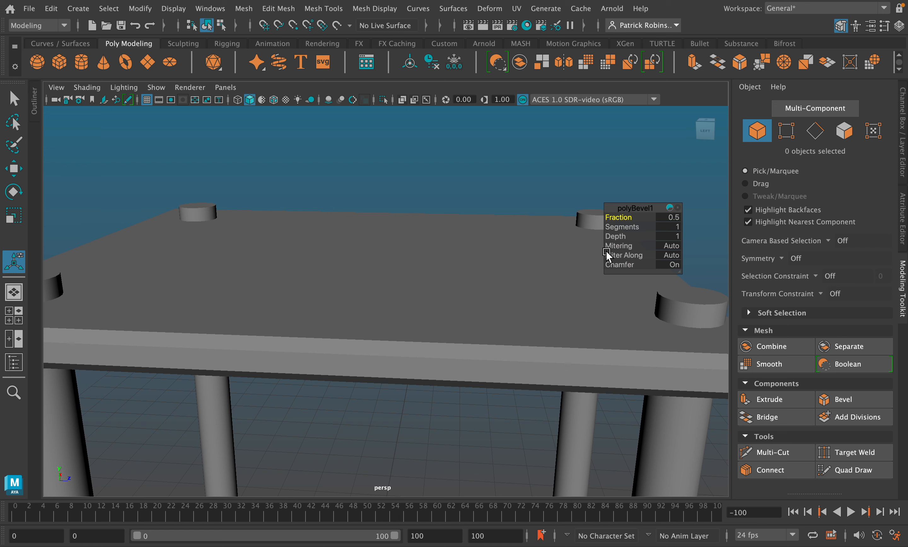
{"action": "left_click_drag", "start_coordinate": [614, 218], "coordinate": [485, 187]}
{"action": "scroll", "coordinate": [392, 269], "scroll_direction": "down", "scroll_amount": 5}
{"action": "left_click", "coordinate": [408, 284]}
{"action": "left_click", "coordinate": [485, 186]}
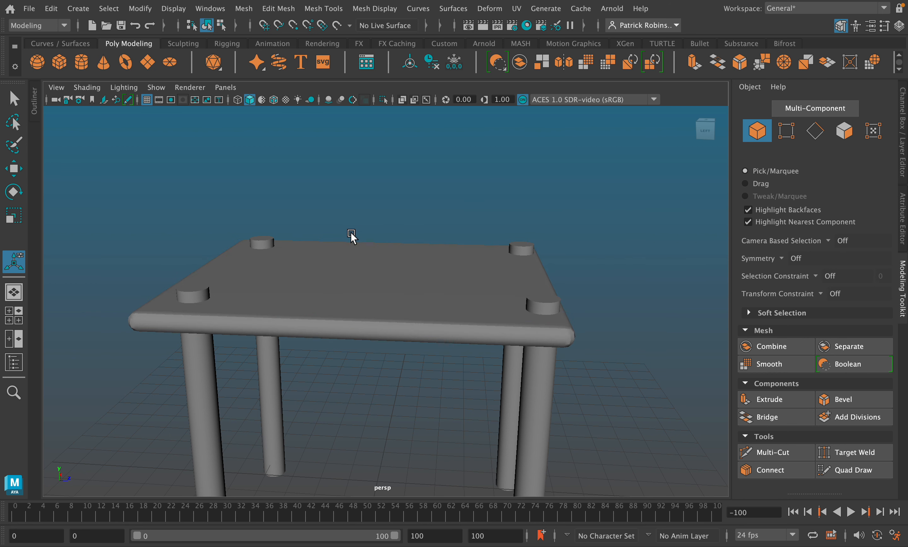
- Select the tabletop and widen it slightly along Z with the Scale tool
{"action": "left_click_drag", "start_coordinate": [485, 227], "coordinate": [407, 251], "text": "alt"}
{"action": "left_click", "coordinate": [406, 251]}
{"action": "key", "text": "r"}
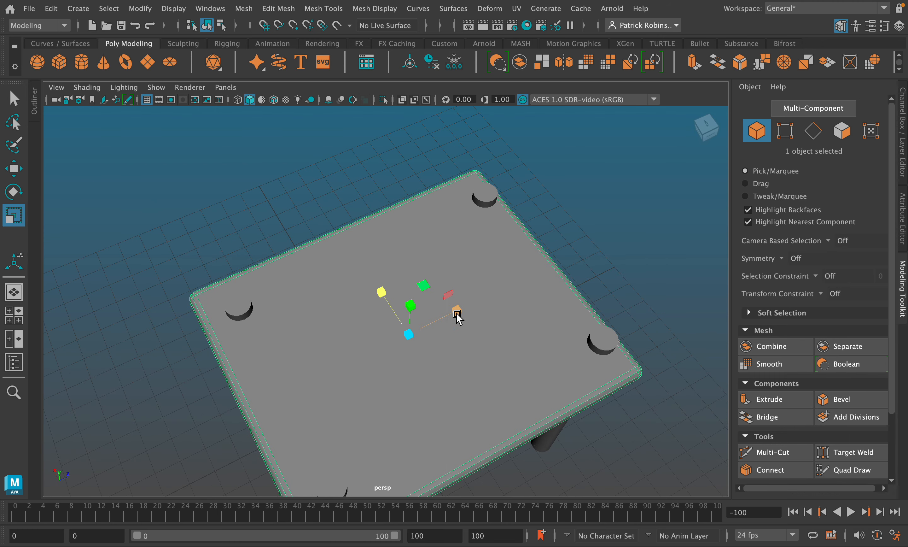
{"action": "left_click_drag", "start_coordinate": [456, 314], "coordinate": [468, 306]}
{"action": "left_click", "coordinate": [379, 205]}
{"action": "scroll", "coordinate": [443, 302], "scroll_direction": "down", "scroll_amount": 5}
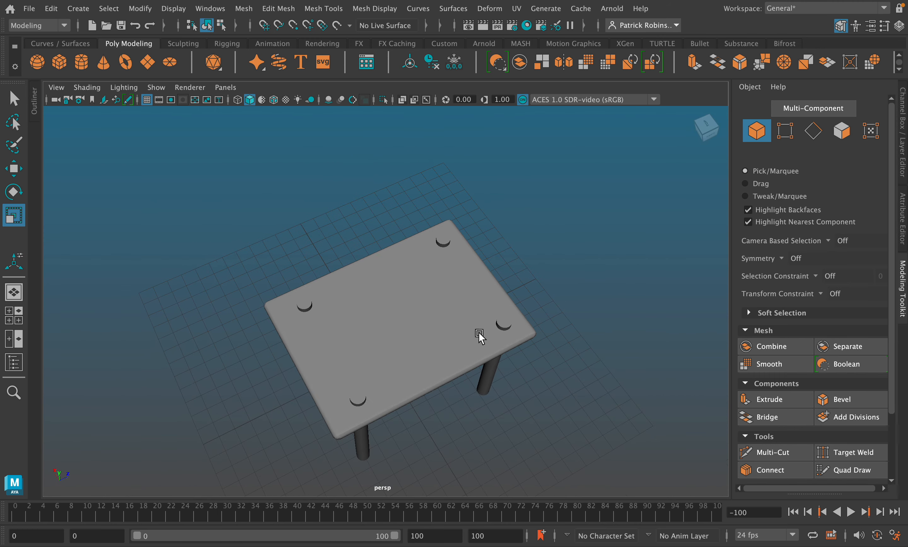
- Move the tabletop slightly along Z to even out its overhang around the legs
{"action": "middle_click_drag", "start_coordinate": [479, 332], "coordinate": [448, 322], "text": "alt"}
{"action": "left_click", "coordinate": [382, 310]}
{"action": "left_click_drag", "start_coordinate": [383, 313], "coordinate": [275, 288], "text": "alt"}
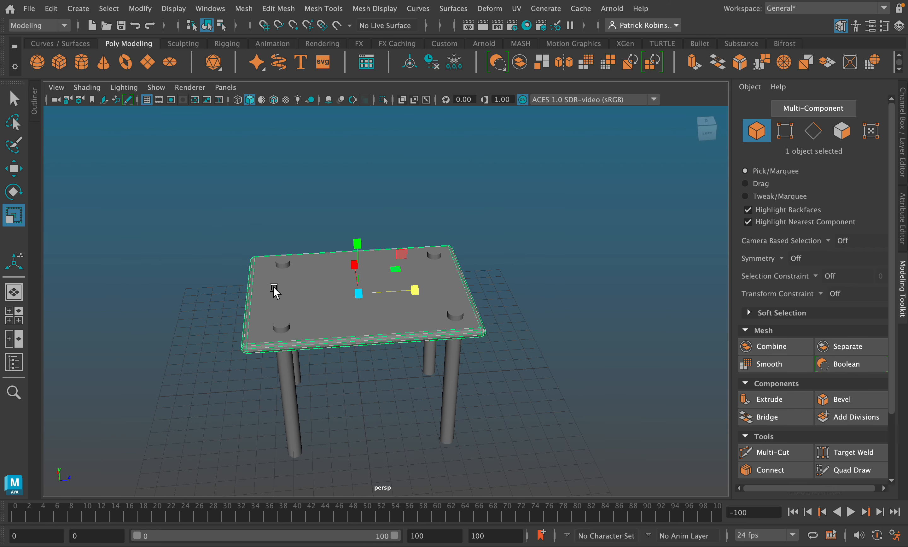
{"action": "key", "text": "w"}
{"action": "left_click_drag", "start_coordinate": [420, 290], "coordinate": [429, 295]}
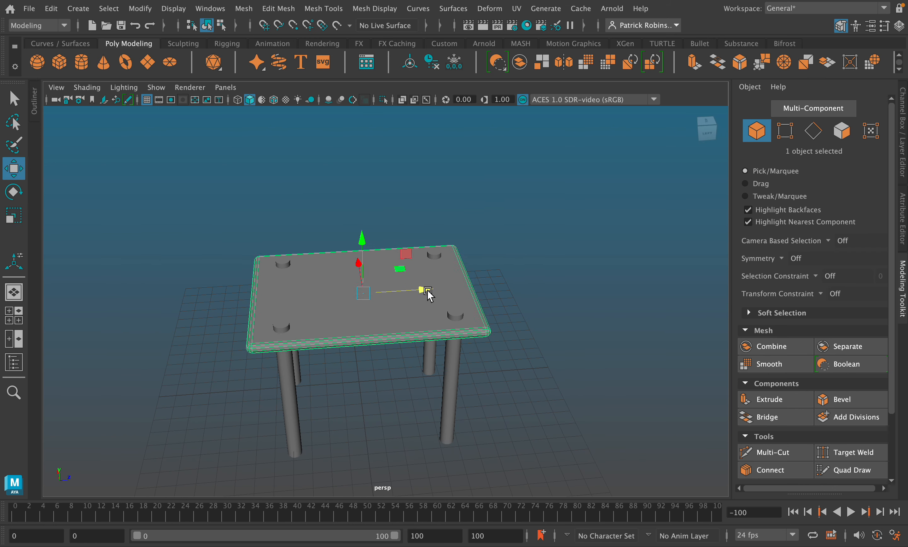
- Switch to face selection and pick single faces on the tabletop's top and beveled rim
{"action": "left_click", "coordinate": [830, 136]}
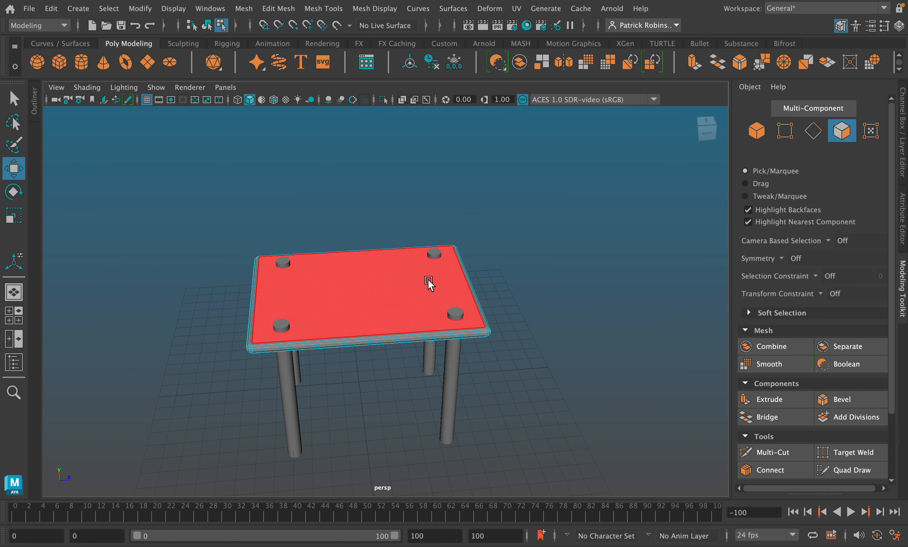
{"action": "left_click", "coordinate": [424, 284]}
{"action": "left_click_drag", "start_coordinate": [313, 325], "coordinate": [355, 330], "text": "alt"}
{"action": "scroll", "coordinate": [384, 391], "scroll_direction": "up", "scroll_amount": 5}
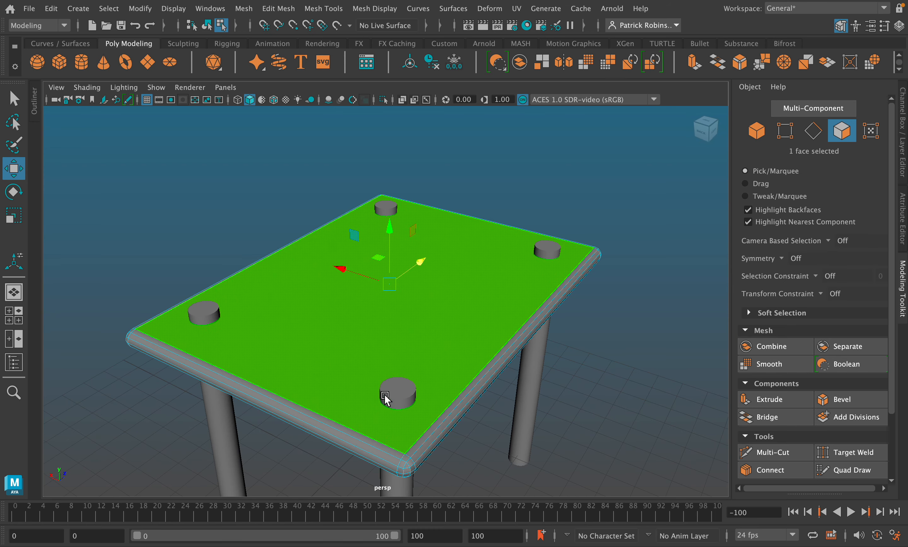
{"action": "left_click", "coordinate": [363, 439]}
{"action": "left_click", "coordinate": [357, 443]}
{"action": "left_click", "coordinate": [347, 447]}
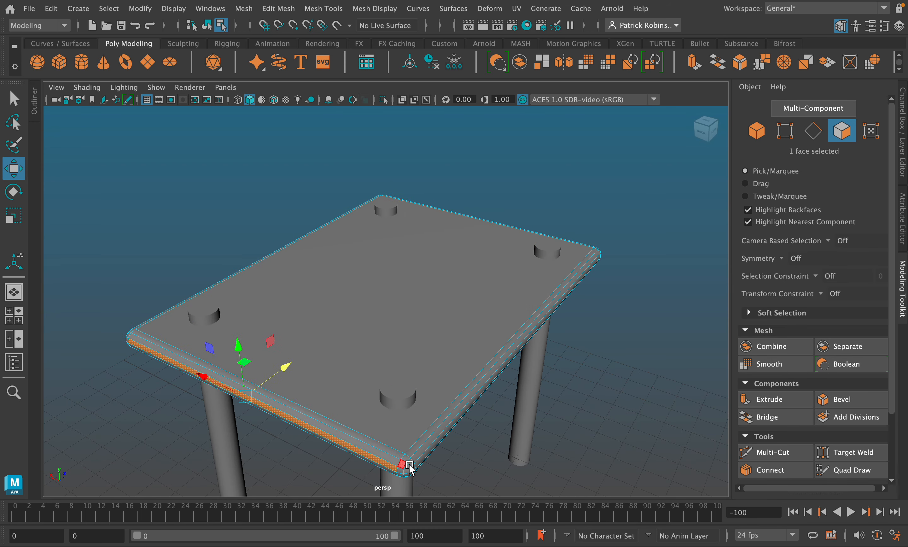
{"action": "left_click_drag", "start_coordinate": [410, 466], "coordinate": [359, 318], "text": "alt"}
{"action": "left_click", "coordinate": [347, 273]}
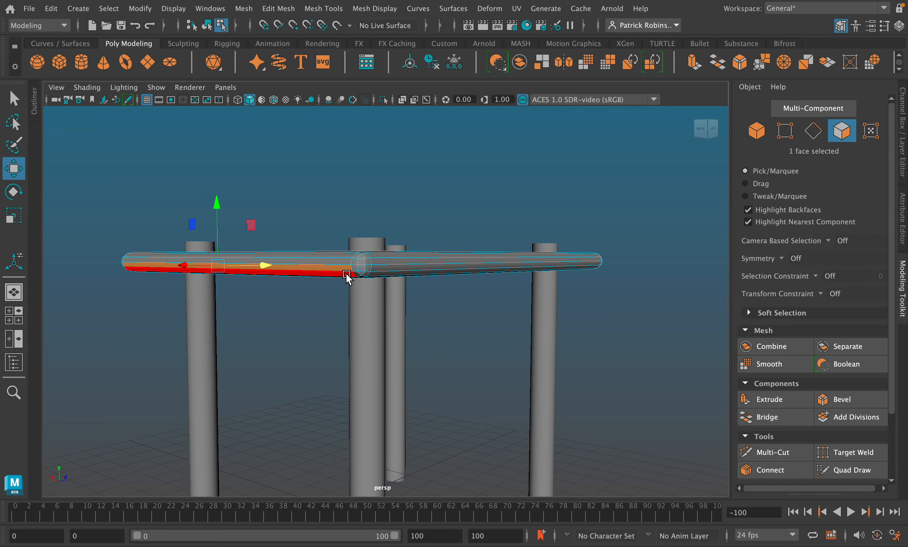
{"action": "left_click", "coordinate": [347, 274]}
- Pick the individual bevel strips along the tabletop's edge one by one to examine its rounding
{"action": "scroll", "coordinate": [354, 272], "scroll_direction": "up", "scroll_amount": 5}
{"action": "middle_click_drag", "start_coordinate": [395, 320], "coordinate": [491, 338], "text": "alt"}
{"action": "scroll", "coordinate": [479, 392], "scroll_direction": "up", "scroll_amount": 4}
{"action": "left_click", "coordinate": [453, 376]}
{"action": "left_click", "coordinate": [467, 326]}
{"action": "left_click", "coordinate": [466, 313]}
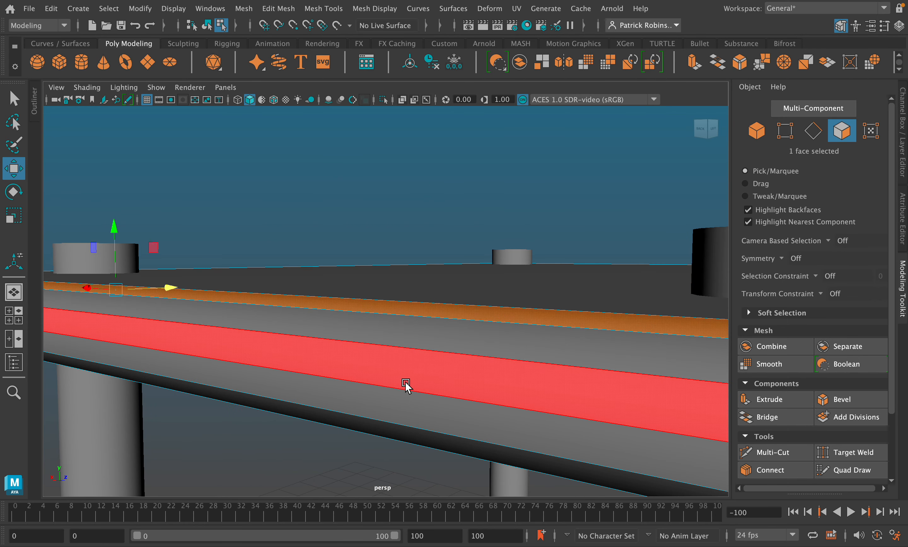
{"action": "left_click", "coordinate": [434, 341]}
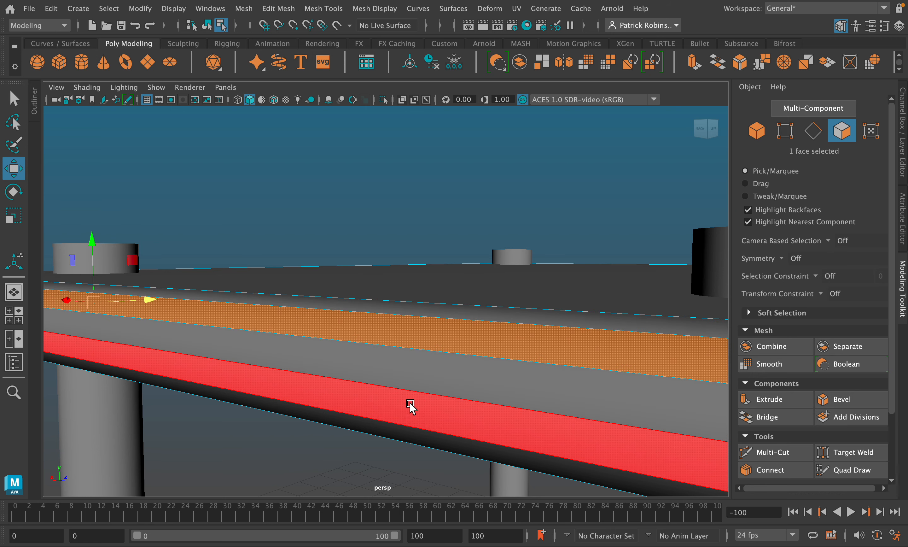
{"action": "scroll", "coordinate": [426, 370], "scroll_direction": "down", "scroll_amount": 10}
{"action": "left_click_drag", "start_coordinate": [471, 378], "coordinate": [502, 341], "text": "alt"}
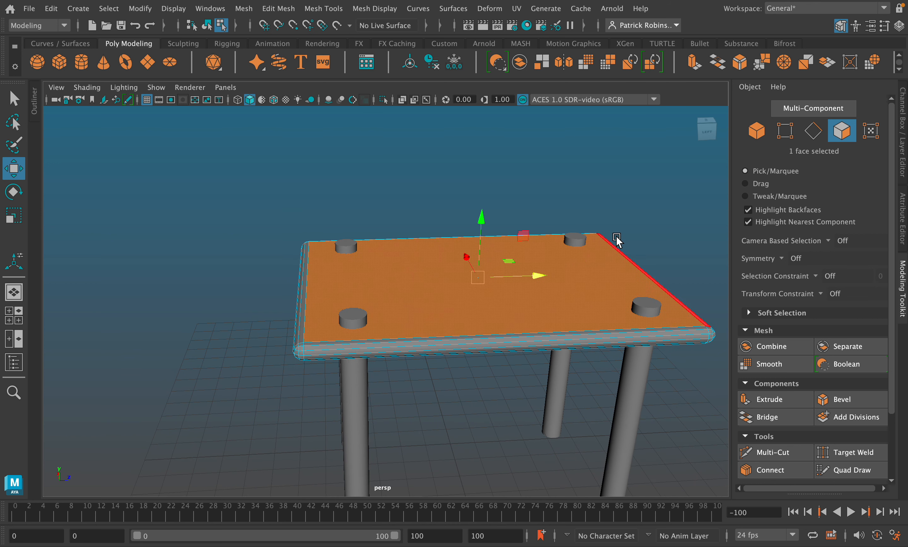
- Return to object selection and scale the whole tabletop slightly narrower along Z
{"action": "left_click", "coordinate": [574, 256]}
{"action": "right_click_drag", "start_coordinate": [575, 223], "coordinate": [620, 212]}
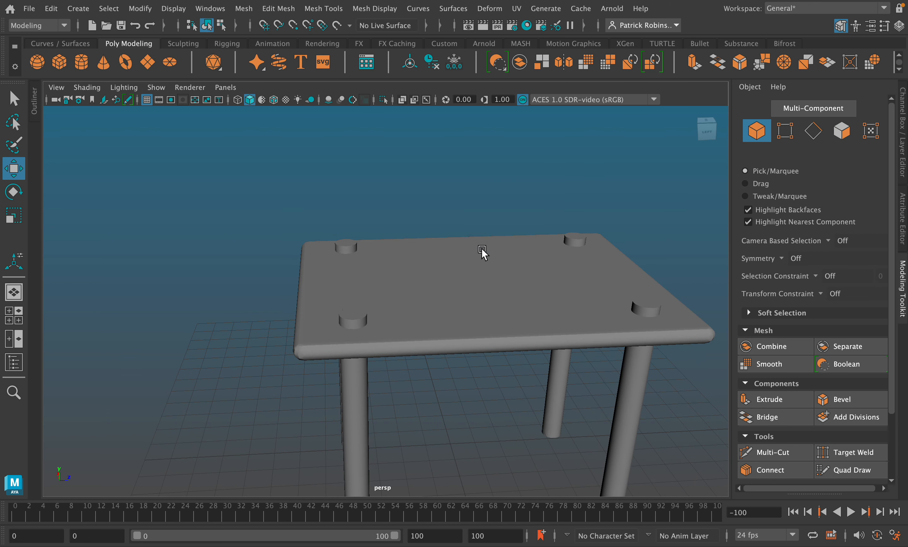
{"action": "left_click", "coordinate": [482, 253]}
{"action": "left_click", "coordinate": [14, 215]}
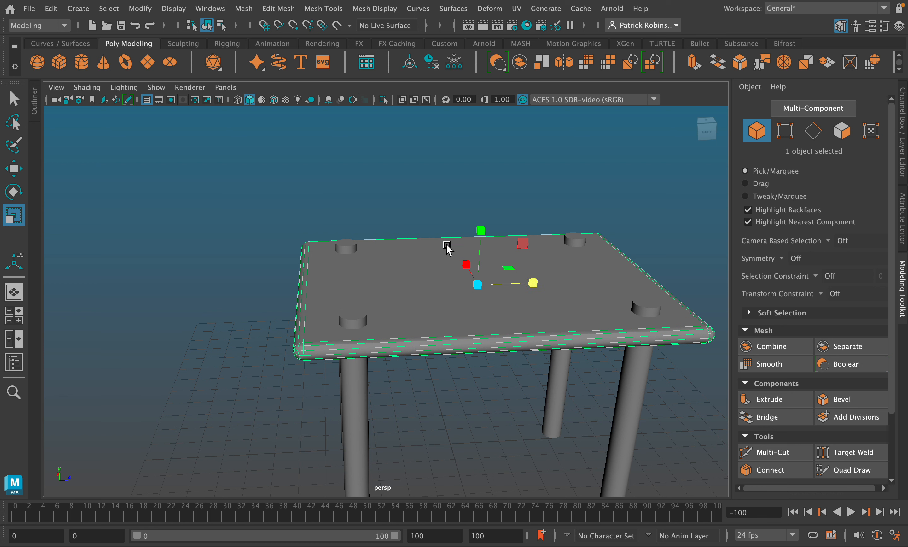
{"action": "left_click_drag", "start_coordinate": [531, 283], "coordinate": [524, 283]}
- Delete the tabletop and all four legs to empty the scene
{"action": "left_click", "coordinate": [438, 196]}
{"action": "left_click", "coordinate": [419, 275]}
{"action": "key", "text": "Delete"}
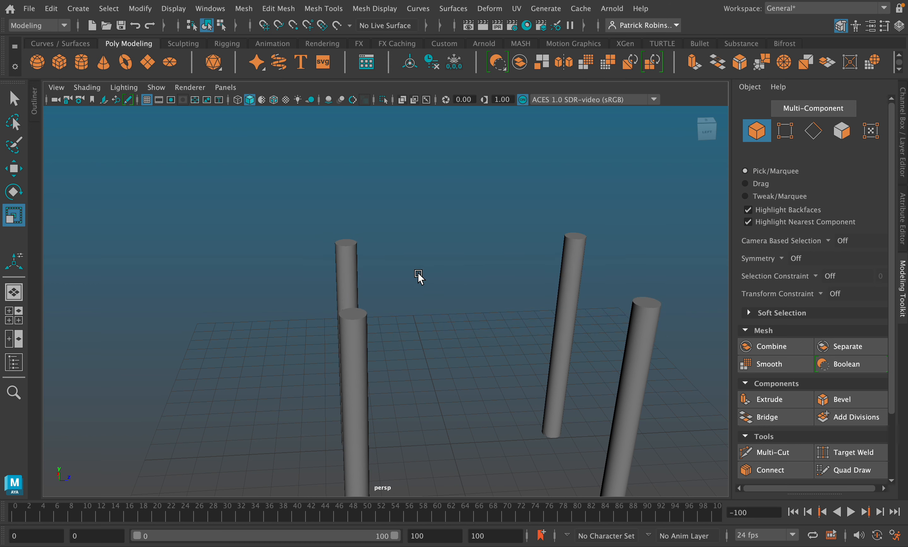
{"action": "left_click_drag", "start_coordinate": [301, 221], "coordinate": [616, 405]}
{"action": "key", "text": "Delete"}
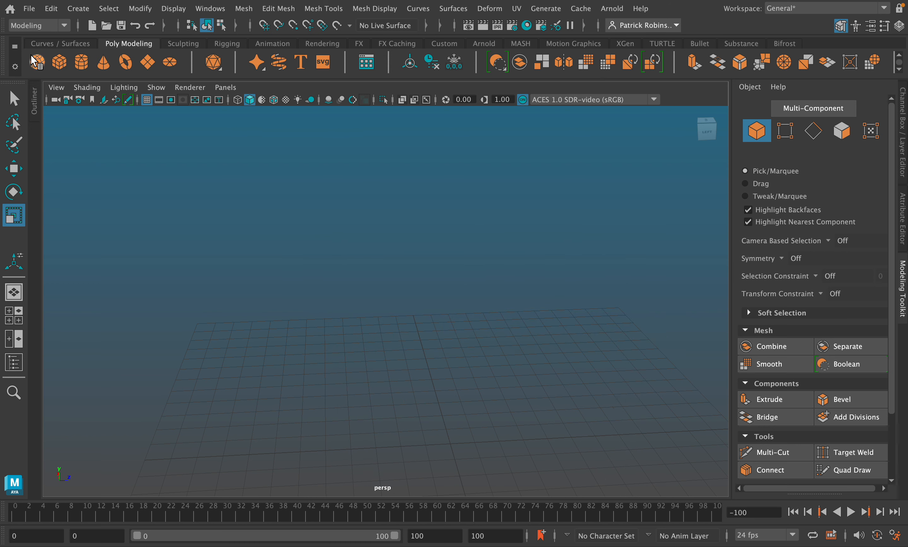
- Create a polygon cube and scale it along X, Y and Z into a wide, low block
{"action": "left_click", "coordinate": [59, 63]}
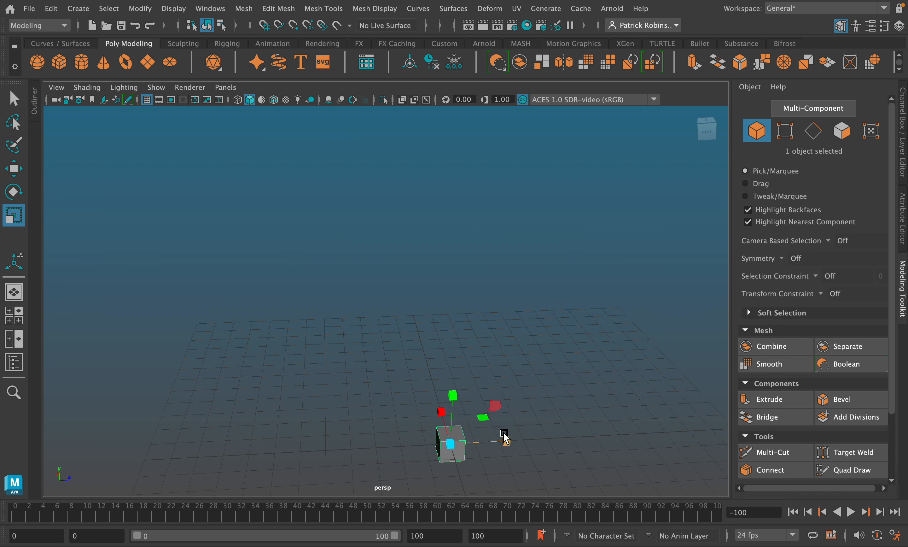
{"action": "left_click_drag", "start_coordinate": [505, 436], "coordinate": [709, 435]}
{"action": "left_click_drag", "start_coordinate": [456, 396], "coordinate": [409, 291]}
{"action": "left_click_drag", "start_coordinate": [455, 394], "coordinate": [442, 445]}
{"action": "left_click_drag", "start_coordinate": [507, 442], "coordinate": [476, 446]}
{"action": "left_click_drag", "start_coordinate": [442, 414], "coordinate": [444, 363]}
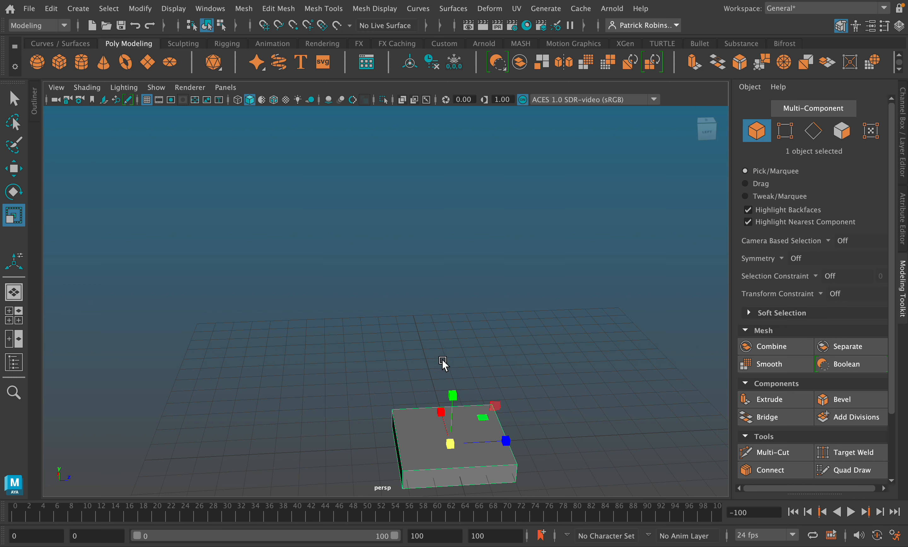
{"action": "left_click_drag", "start_coordinate": [452, 395], "coordinate": [453, 365]}
- Move the block along Z and rotate it about its vertical axis
{"action": "left_click", "coordinate": [15, 170]}
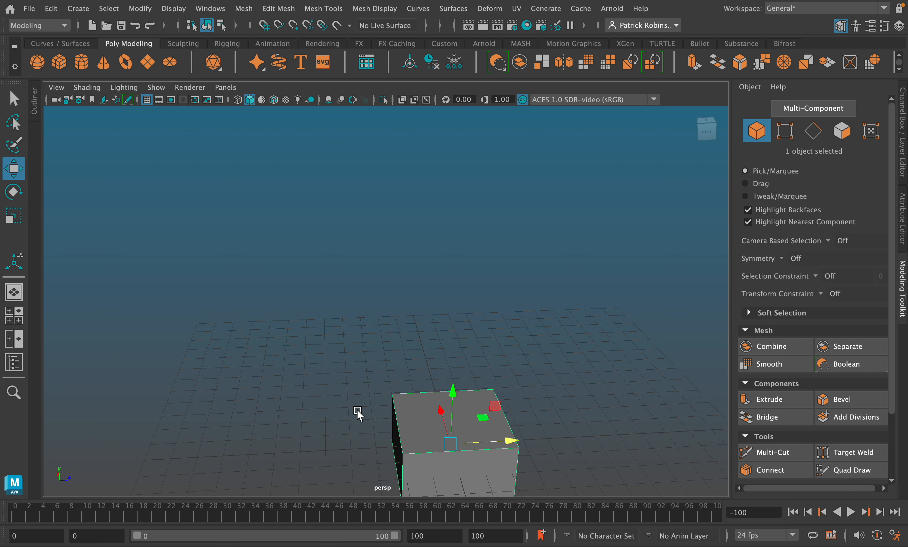
{"action": "middle_click_drag", "start_coordinate": [329, 385], "coordinate": [331, 254], "text": "alt"}
{"action": "scroll", "coordinate": [423, 379], "scroll_direction": "up", "scroll_amount": 3}
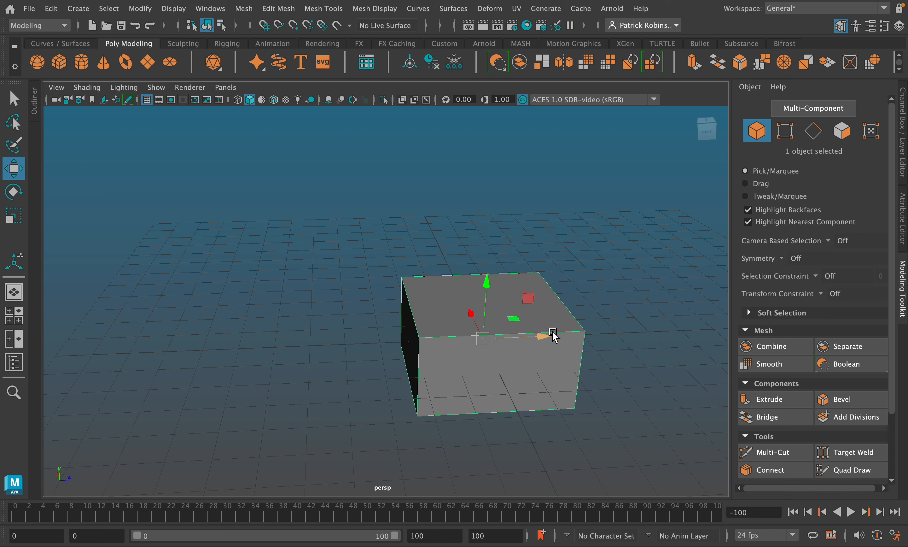
{"action": "left_click_drag", "start_coordinate": [543, 336], "coordinate": [590, 335]}
{"action": "key", "text": "r"}
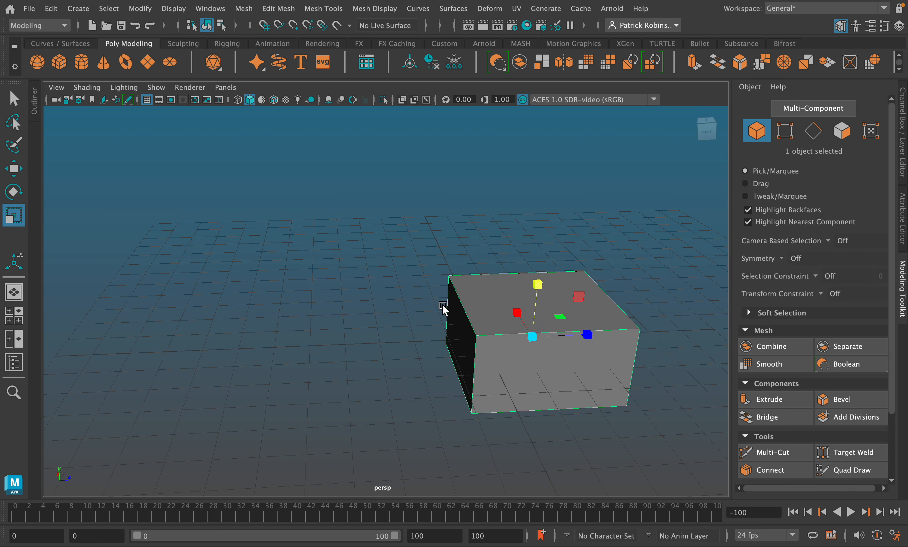
{"action": "left_click", "coordinate": [15, 192]}
{"action": "left_click_drag", "start_coordinate": [513, 359], "coordinate": [492, 300]}
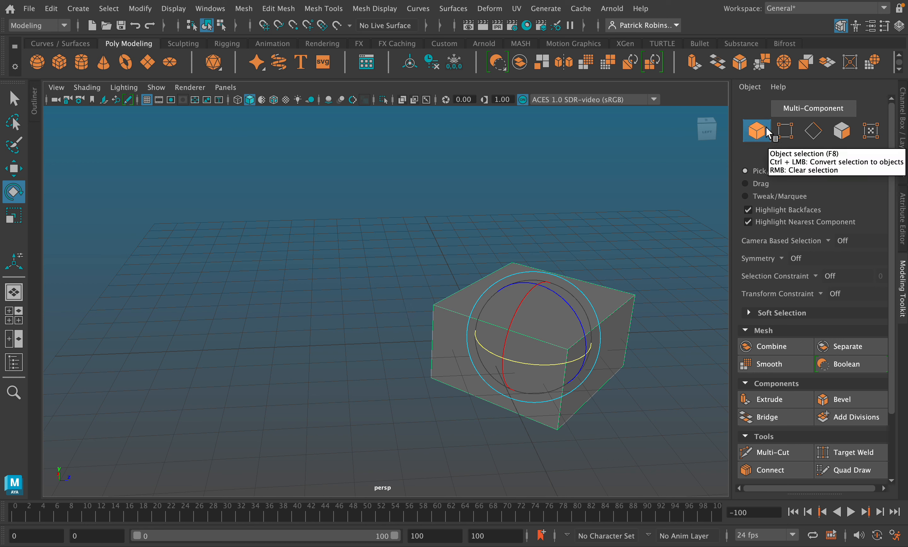
- Switch to face selection and scale the block's top face down uniformly to taper the sides
{"action": "left_click", "coordinate": [844, 135]}
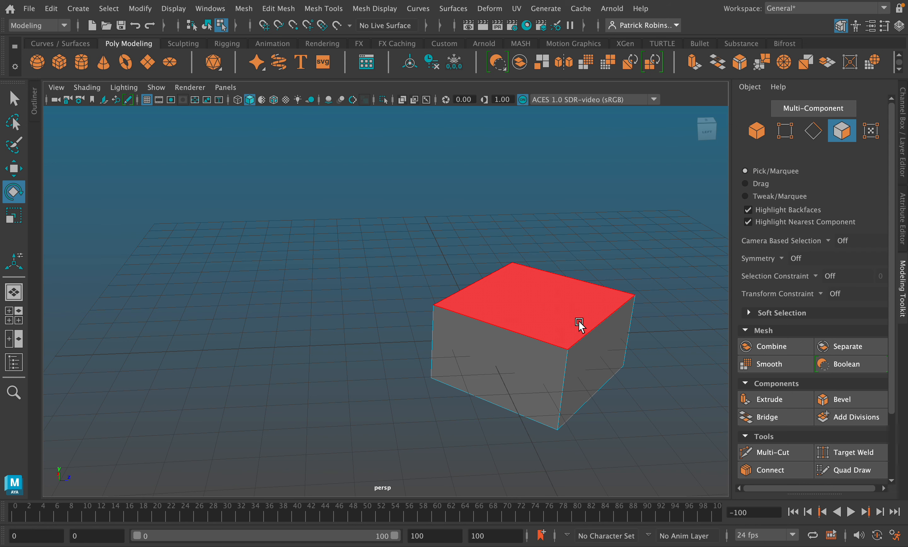
{"action": "left_click", "coordinate": [579, 323]}
{"action": "left_click", "coordinate": [14, 216]}
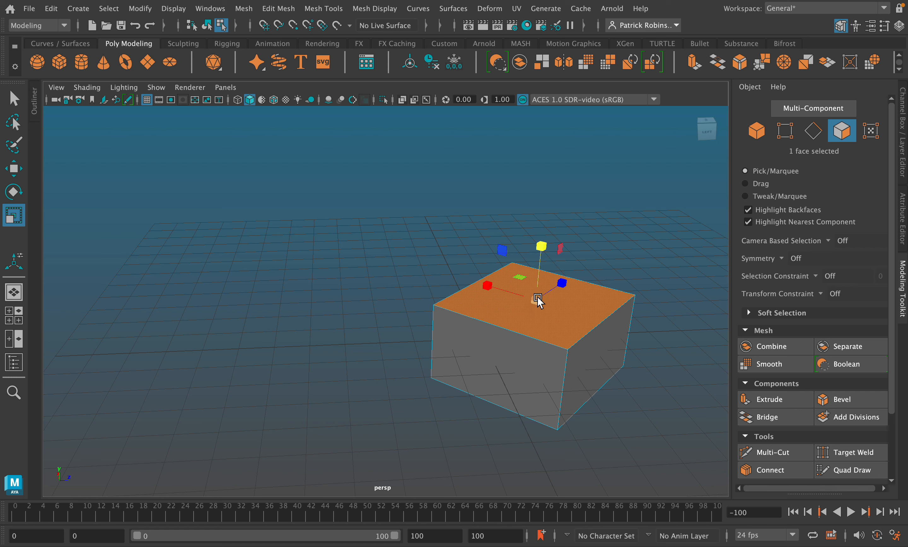
{"action": "left_click_drag", "start_coordinate": [537, 297], "coordinate": [516, 297]}
- Rotate the tapered block's front side face about the vertical axis
{"action": "left_click", "coordinate": [531, 370]}
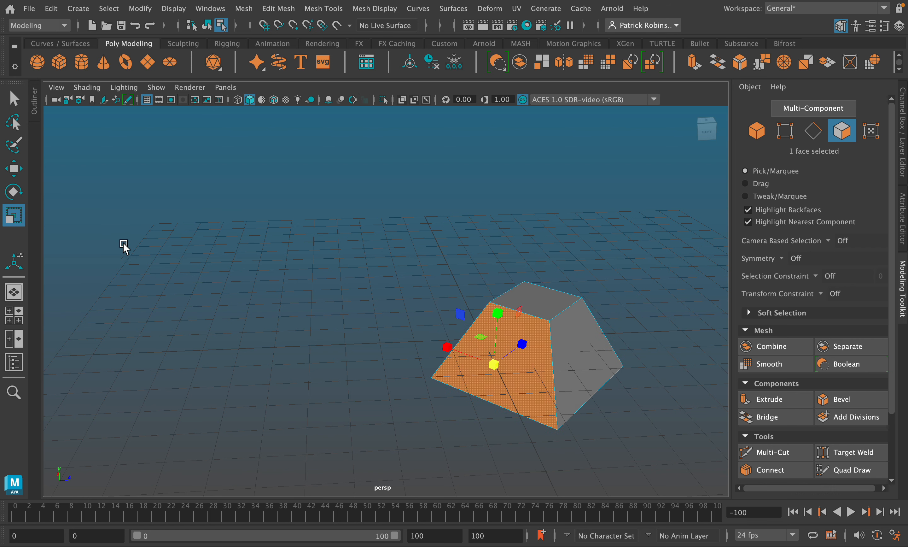
{"action": "key", "text": "e"}
{"action": "left_click_drag", "start_coordinate": [514, 337], "coordinate": [560, 335]}
- Uniformly scale down the side face adjacent to the rotated one, and another side face of the block
{"action": "left_click", "coordinate": [13, 215]}
{"action": "left_click", "coordinate": [560, 335]}
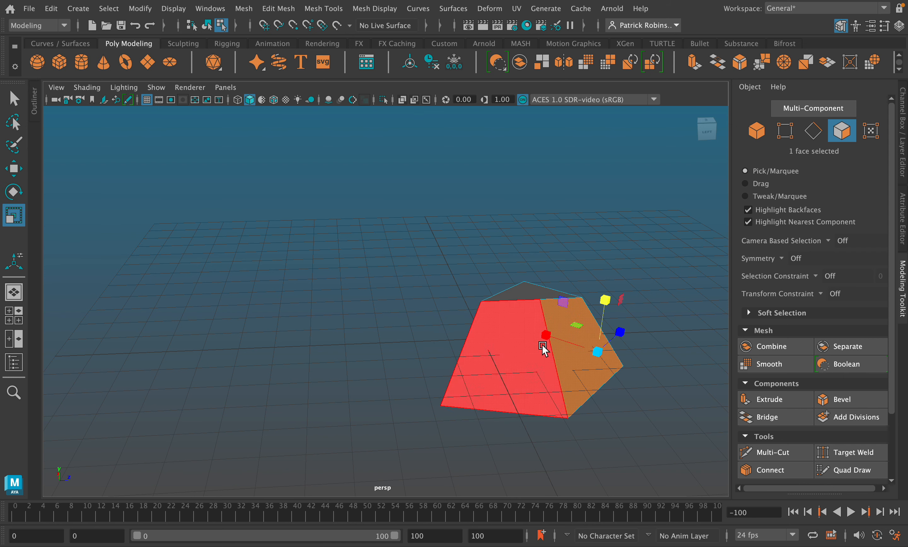
{"action": "left_click_drag", "start_coordinate": [598, 352], "coordinate": [588, 352]}
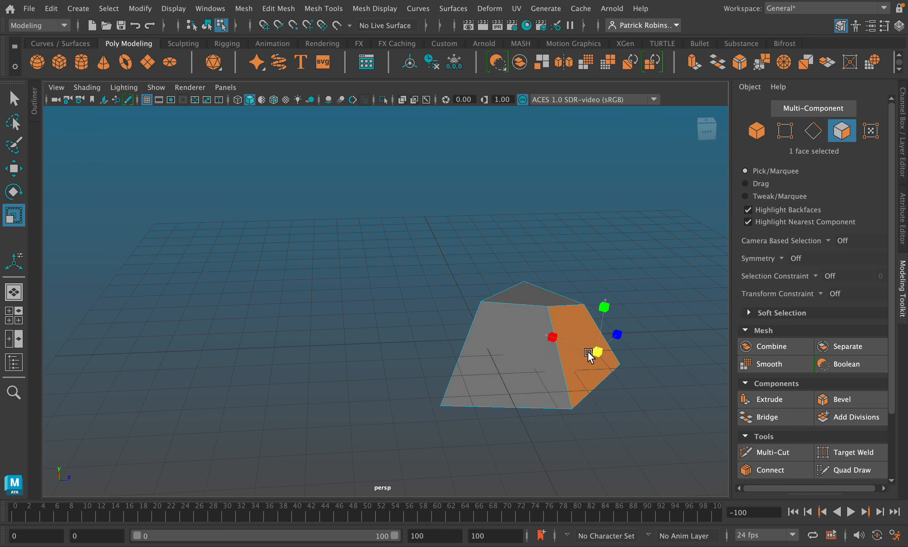
{"action": "left_click", "coordinate": [499, 331]}
{"action": "left_click_drag", "start_coordinate": [374, 347], "coordinate": [500, 341], "text": "alt"}
{"action": "left_click", "coordinate": [216, 314]}
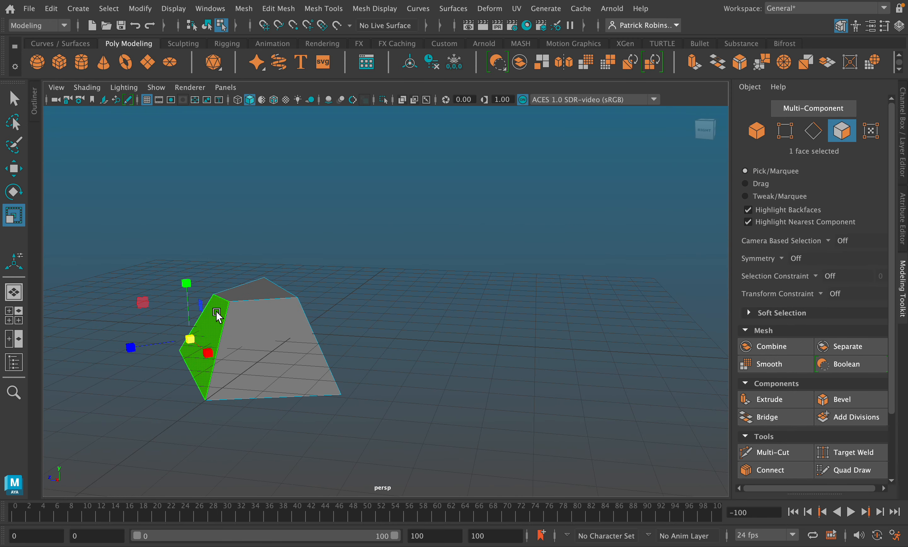
{"action": "left_click_drag", "start_coordinate": [190, 339], "coordinate": [153, 340]}
- Switch to edge selection, shorten the front face's top edge along X, and scale down its slanted side edge along Y
{"action": "left_click_drag", "start_coordinate": [317, 339], "coordinate": [528, 287], "text": "alt"}
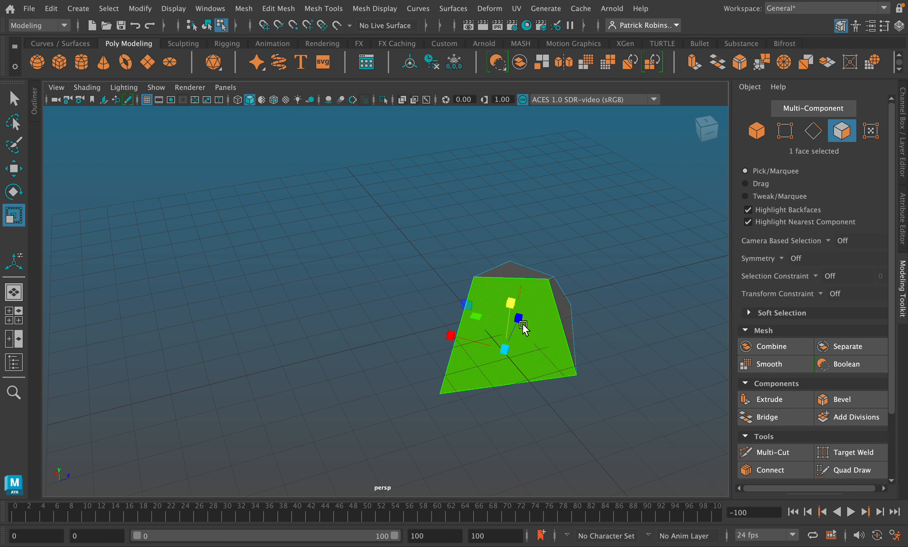
{"action": "left_click_drag", "start_coordinate": [570, 298], "coordinate": [507, 339], "text": "alt"}
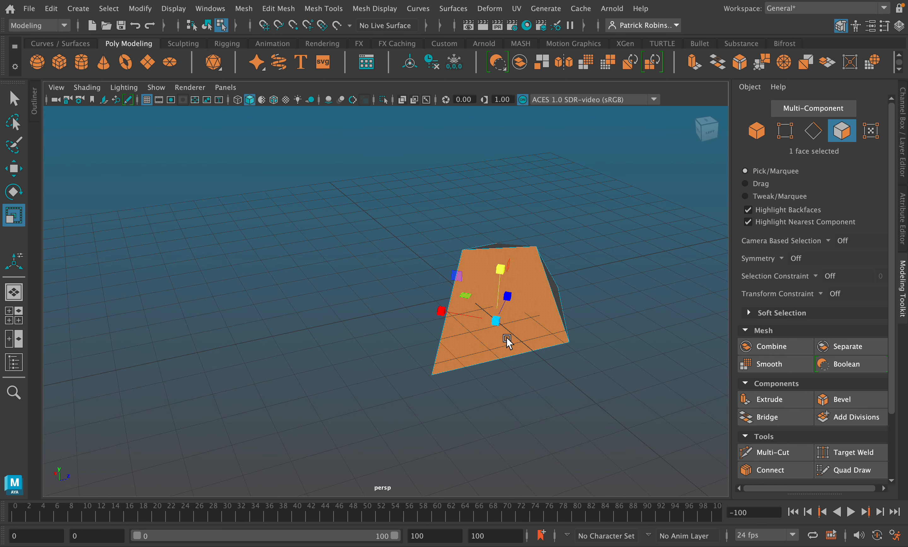
{"action": "middle_click_drag", "start_coordinate": [507, 342], "coordinate": [485, 347], "text": "alt"}
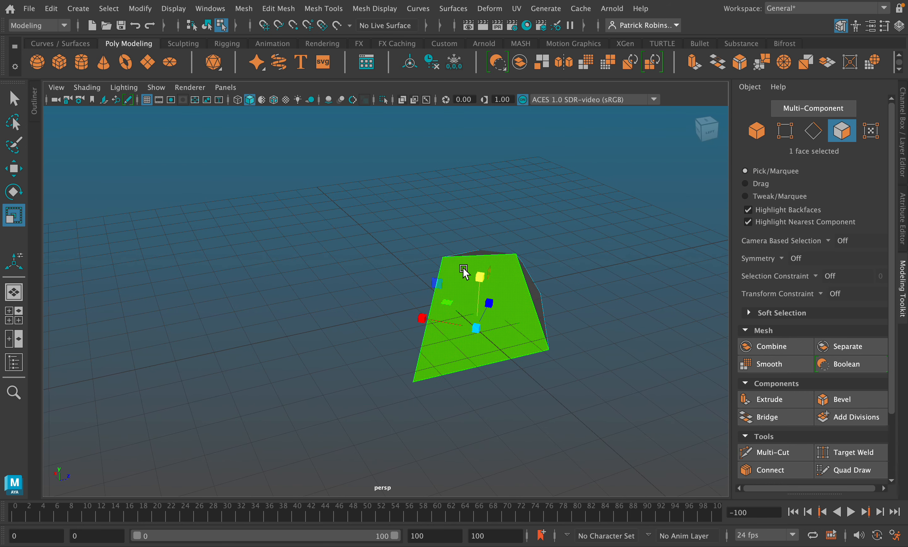
{"action": "right_click_drag", "start_coordinate": [531, 284], "coordinate": [599, 313], "text": "alt"}
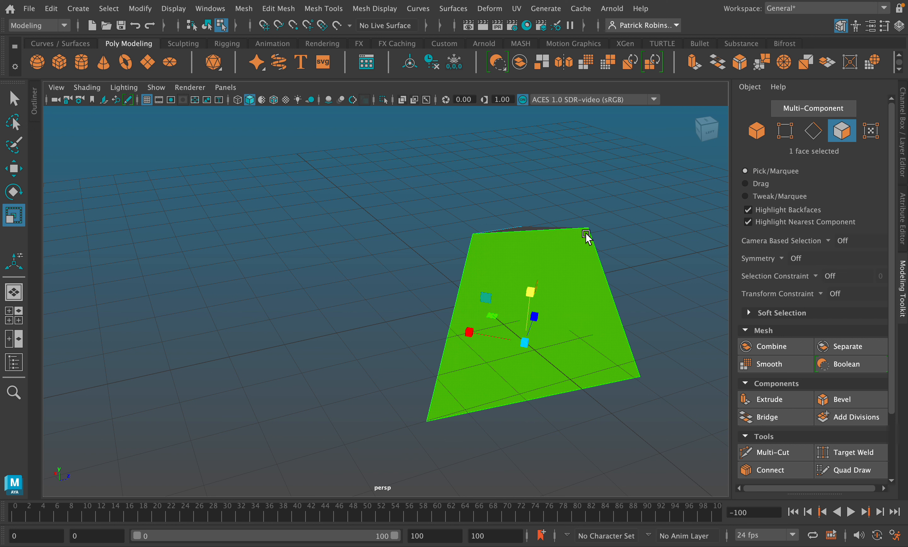
{"action": "left_click", "coordinate": [814, 131]}
{"action": "left_click", "coordinate": [539, 234]}
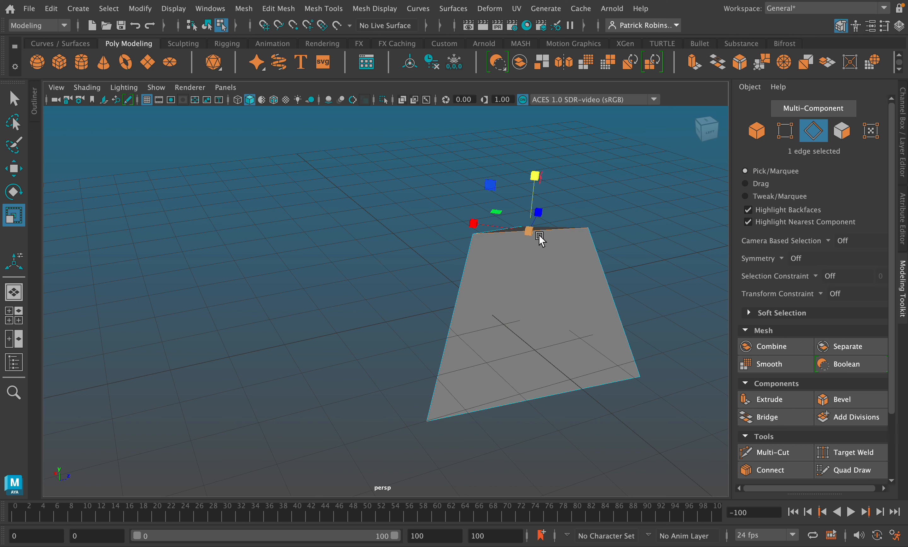
{"action": "left_click_drag", "start_coordinate": [475, 223], "coordinate": [496, 228]}
{"action": "left_click", "coordinate": [479, 303]}
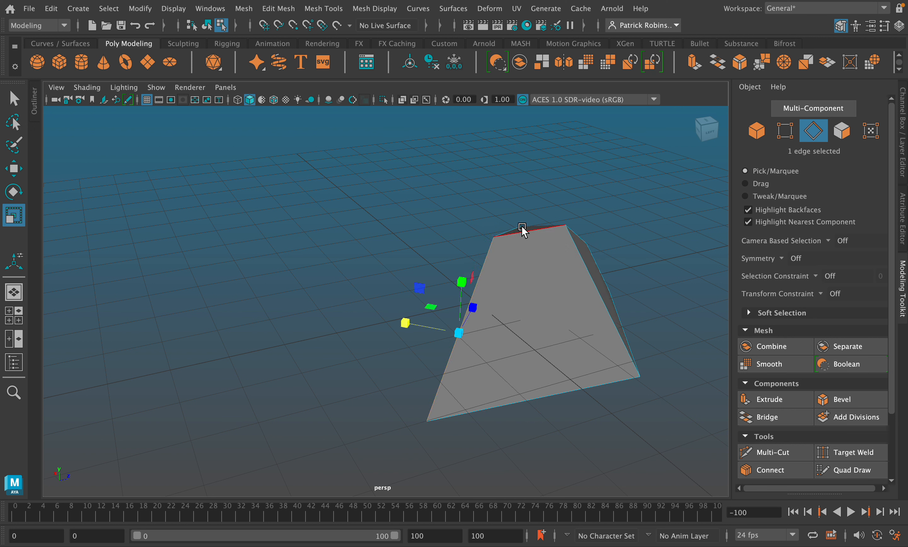
{"action": "left_click_drag", "start_coordinate": [461, 284], "coordinate": [463, 298]}
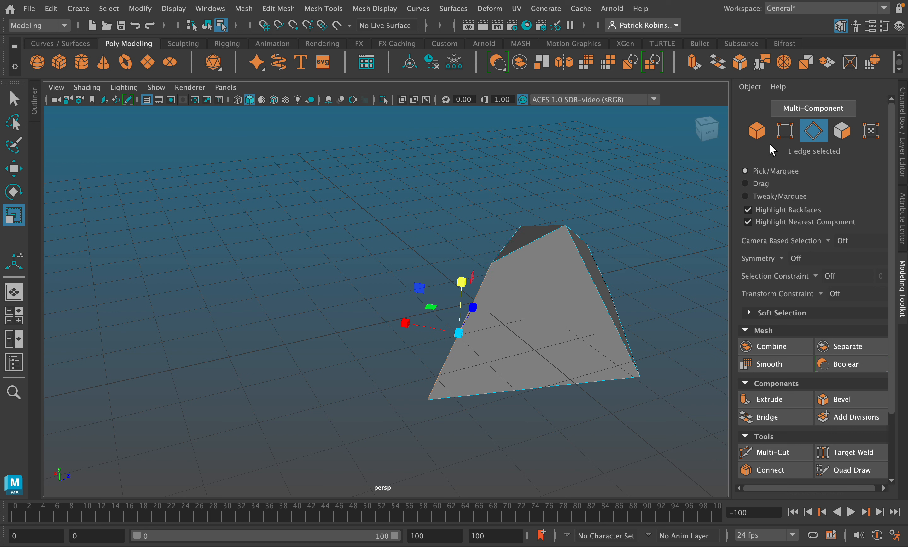
- Switch to vertex selection and move the front face's upper corner vertex back and forth along Z with the Move tool
{"action": "left_click", "coordinate": [784, 134]}
{"action": "left_click", "coordinate": [492, 262]}
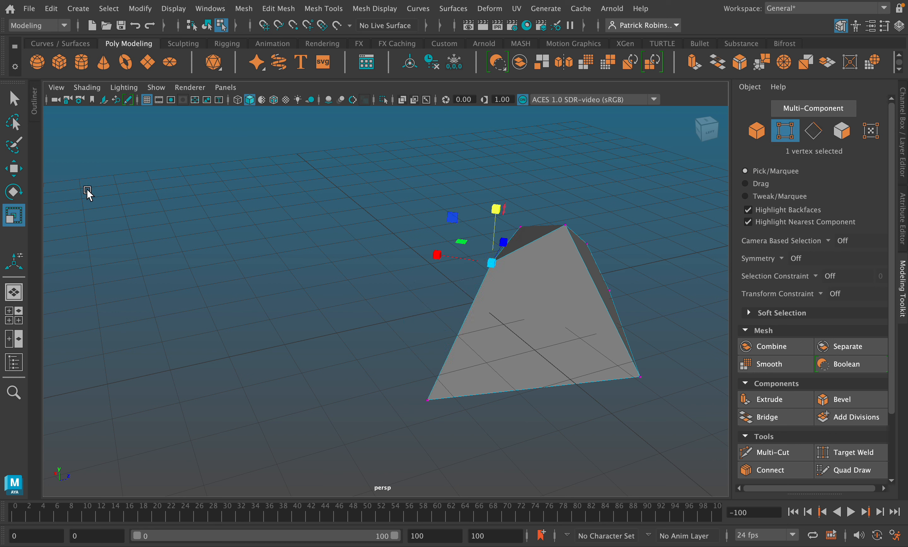
{"action": "left_click", "coordinate": [22, 169]}
{"action": "left_click_drag", "start_coordinate": [541, 254], "coordinate": [469, 267]}
{"action": "left_click_drag", "start_coordinate": [417, 217], "coordinate": [419, 198]}
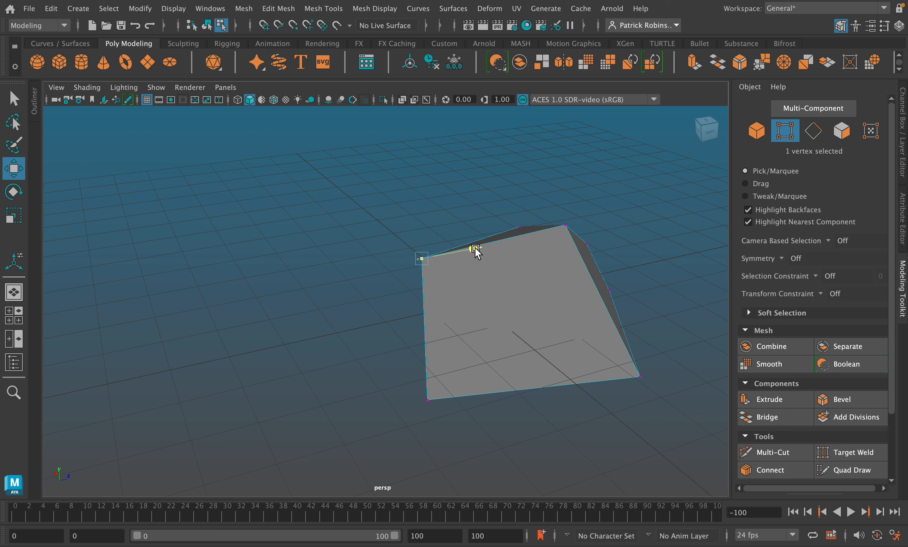
{"action": "left_click_drag", "start_coordinate": [472, 249], "coordinate": [499, 244]}
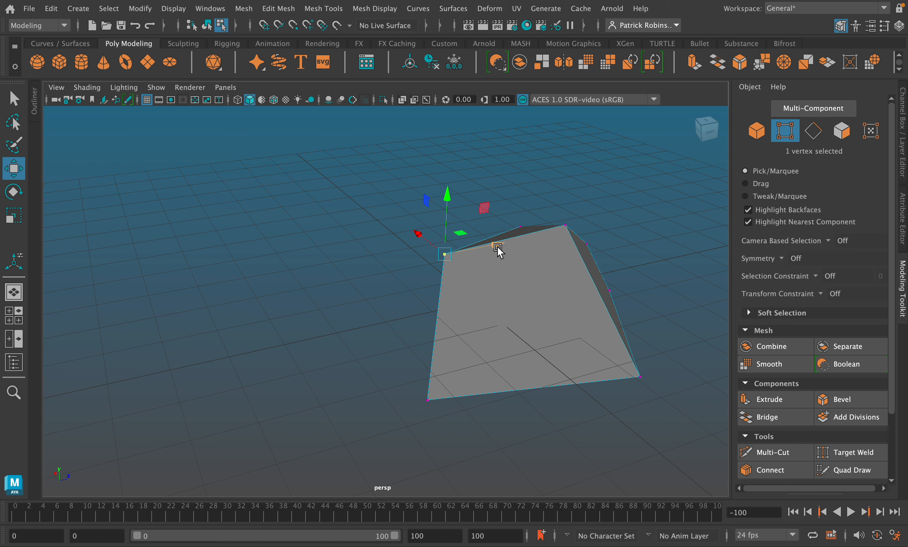
{"action": "left_click_drag", "start_coordinate": [499, 251], "coordinate": [385, 289]}
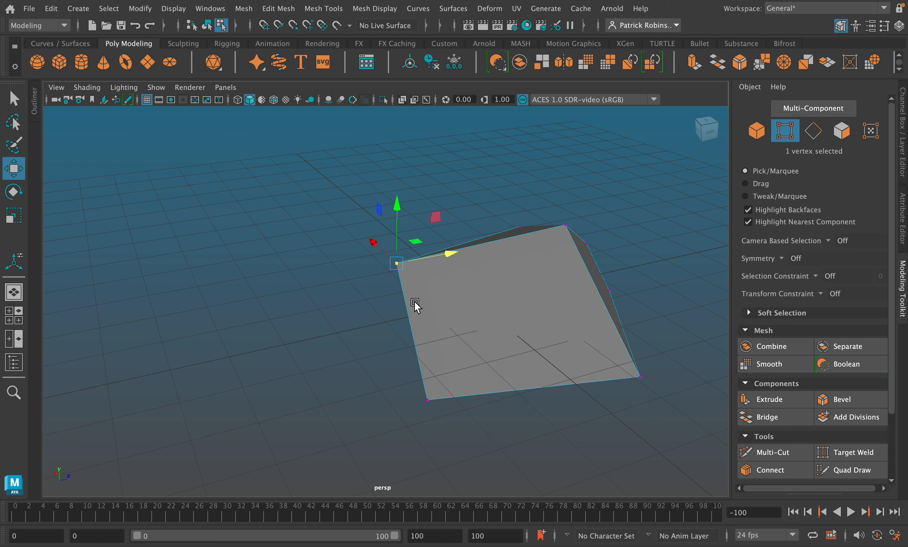
{"action": "middle_click_drag", "start_coordinate": [439, 271], "coordinate": [560, 260]}
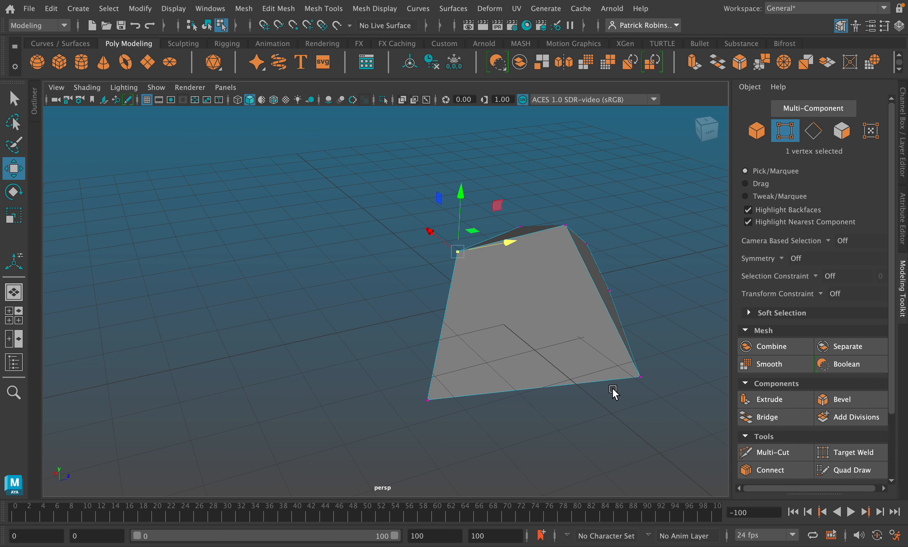
- Move the same corner vertex vertically along Y and return to object selection
{"action": "left_click_drag", "start_coordinate": [612, 392], "coordinate": [573, 346], "text": "alt"}
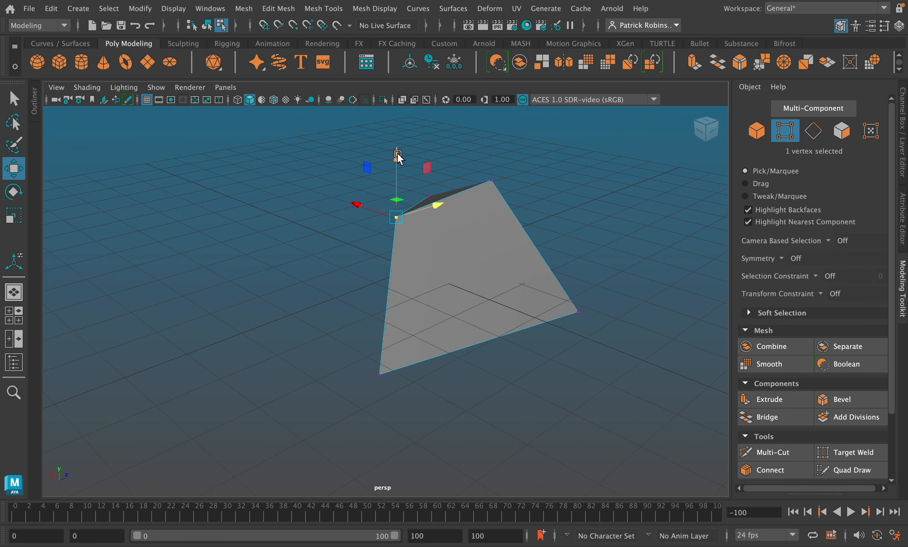
{"action": "left_click_drag", "start_coordinate": [398, 157], "coordinate": [419, 295]}
{"action": "left_click_drag", "start_coordinate": [547, 335], "coordinate": [587, 368], "text": "alt"}
{"action": "mouse_move", "coordinate": [397, 223]}
{"action": "right_mouse_down"}
{"action": "mouse_move", "coordinate": [398, 256]}
{"action": "mouse_move", "coordinate": [524, 218]}
{"action": "mouse_move", "coordinate": [397, 223]}
{"action": "right_mouse_up"}
{"action": "left_click", "coordinate": [757, 131]}
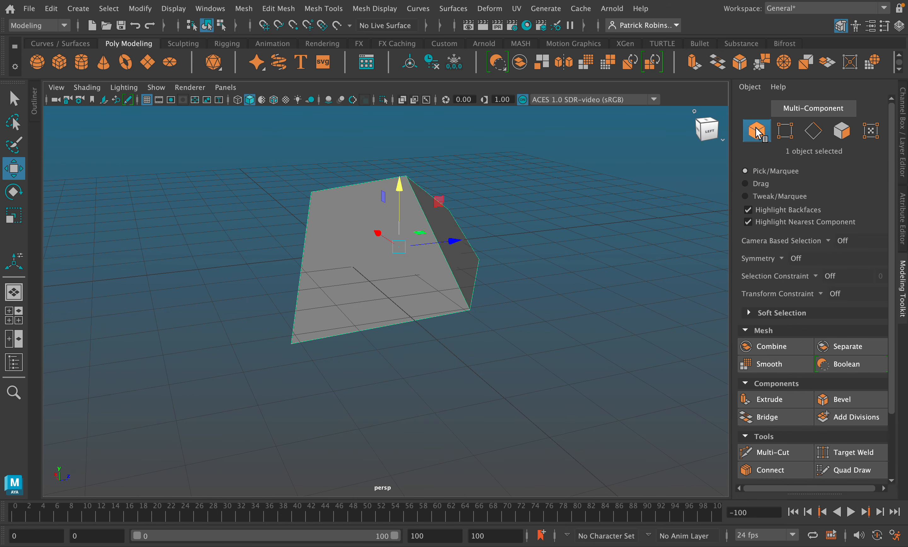
- Inspect the deformed block from several sides and delete it from the scene
{"action": "left_click_drag", "start_coordinate": [405, 201], "coordinate": [405, 240], "text": "alt"}
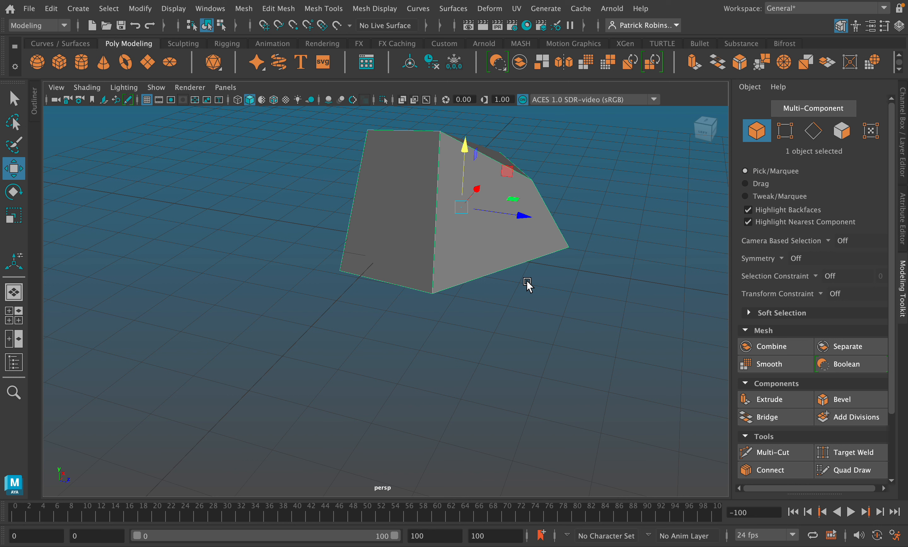
{"action": "mouse_move", "coordinate": [527, 282]}
{"action": "left_mouse_down", "text": "alt"}
{"action": "mouse_move", "coordinate": [397, 266]}
{"action": "mouse_move", "coordinate": [529, 263]}
{"action": "mouse_move", "coordinate": [369, 260]}
{"action": "mouse_move", "coordinate": [521, 274]}
{"action": "mouse_move", "coordinate": [482, 278]}
{"action": "mouse_move", "coordinate": [363, 271]}
{"action": "mouse_move", "coordinate": [483, 283]}
{"action": "mouse_move", "coordinate": [547, 271]}
{"action": "mouse_move", "coordinate": [708, 290]}
{"action": "mouse_move", "coordinate": [578, 256]}
{"action": "mouse_move", "coordinate": [507, 260]}
{"action": "mouse_move", "coordinate": [640, 277]}
{"action": "mouse_move", "coordinate": [578, 245]}
{"action": "mouse_move", "coordinate": [623, 276]}
{"action": "mouse_move", "coordinate": [531, 276]}
{"action": "left_mouse_up", "text": "alt"}
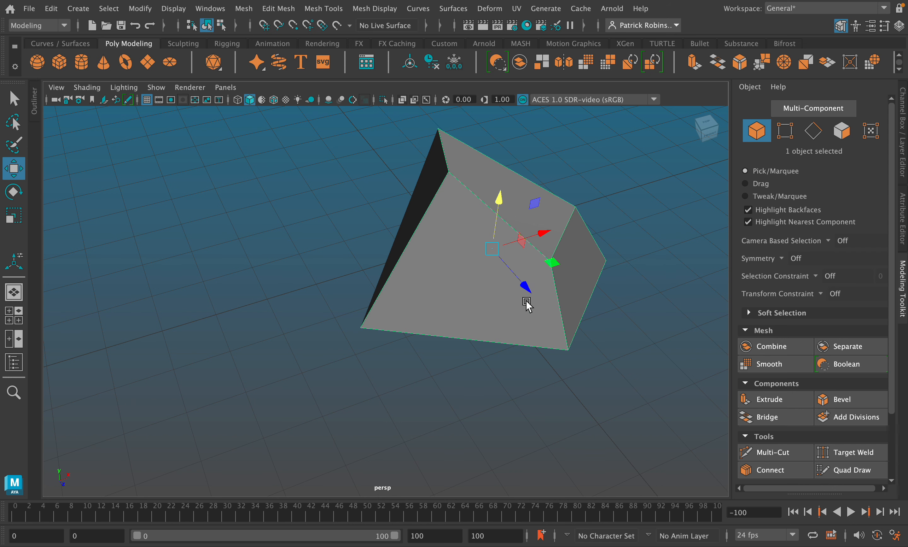
{"action": "middle_click_drag", "start_coordinate": [453, 306], "coordinate": [456, 285], "text": "alt"}
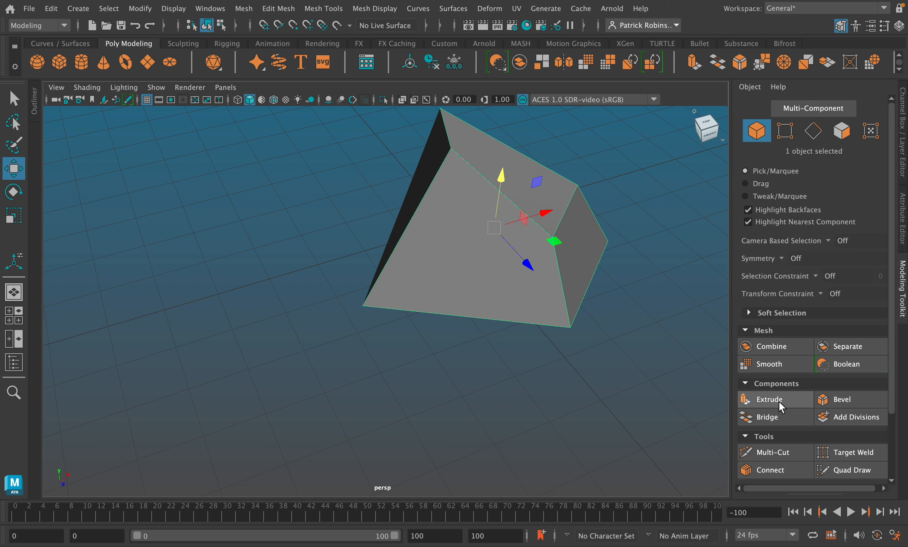
{"action": "right_click", "coordinate": [553, 252]}
{"action": "key", "text": "Delete"}
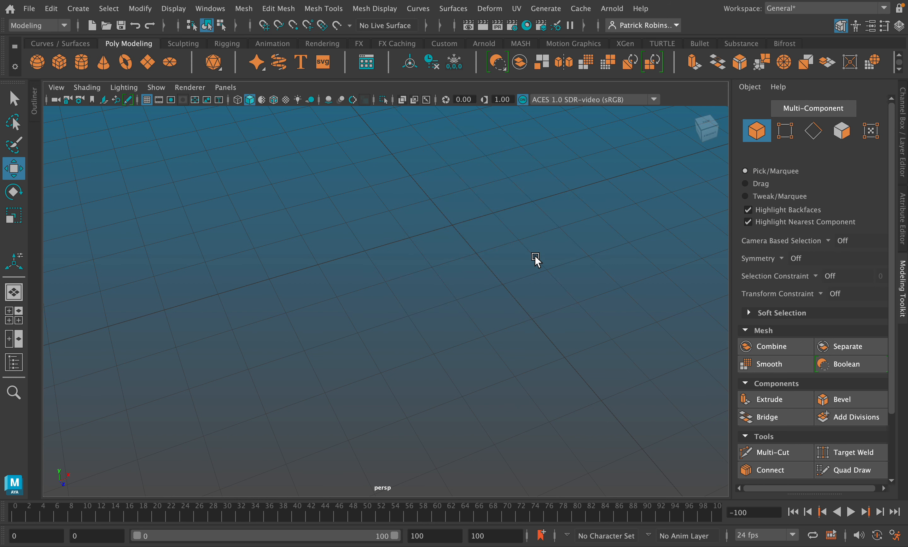
- Create a new polygon cube, scale it up uniformly to about twice its size, and activate the Move tool
{"action": "left_click", "coordinate": [58, 62]}
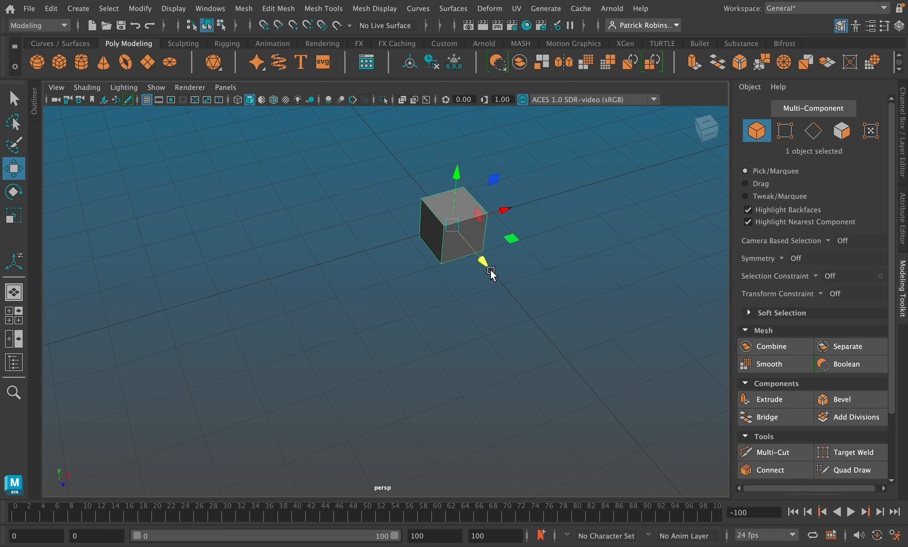
{"action": "left_click", "coordinate": [13, 217]}
{"action": "left_click_drag", "start_coordinate": [452, 225], "coordinate": [502, 229]}
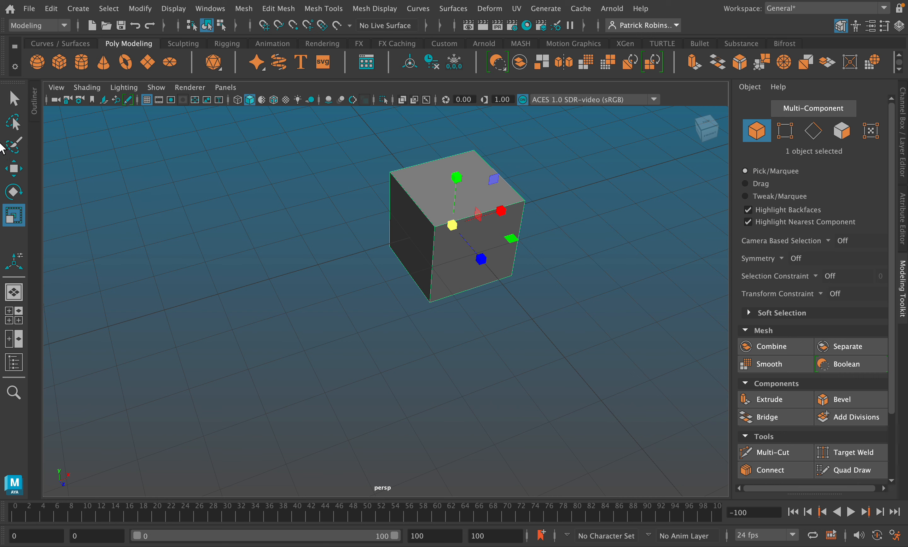
{"action": "left_click", "coordinate": [13, 169]}
{"action": "left_click_drag", "start_coordinate": [332, 232], "coordinate": [392, 153], "text": "alt"}
{"action": "left_click_drag", "start_coordinate": [230, 275], "coordinate": [201, 300], "text": "alt"}
{"action": "left_click_drag", "start_coordinate": [286, 284], "coordinate": [249, 285], "text": "alt"}
{"action": "middle_click_drag", "start_coordinate": [284, 271], "coordinate": [280, 348], "text": "alt"}
{"action": "right_click_drag", "start_coordinate": [280, 348], "coordinate": [485, 235], "text": "alt"}
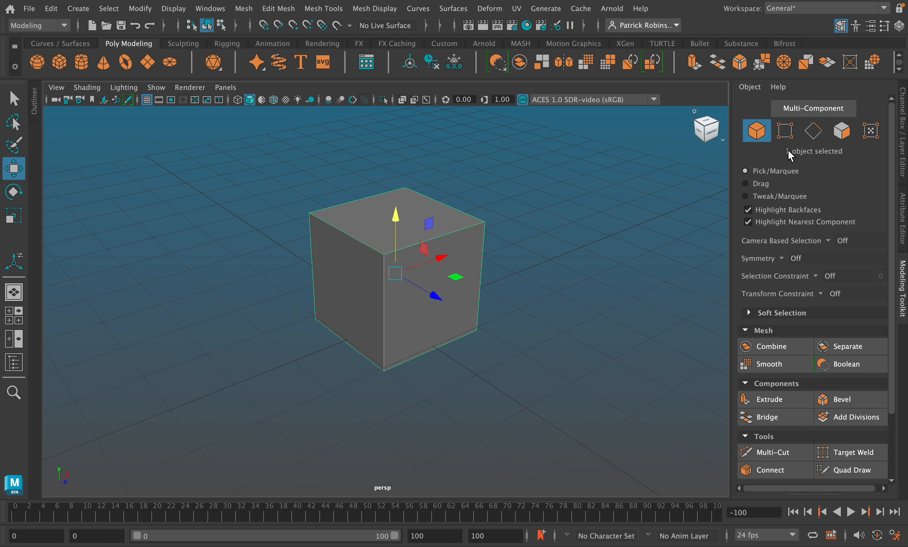
- Switch to face selection and lower the cube's top face along Y to leave a thin flat slab
{"action": "left_click", "coordinate": [846, 132]}
{"action": "left_click", "coordinate": [414, 221]}
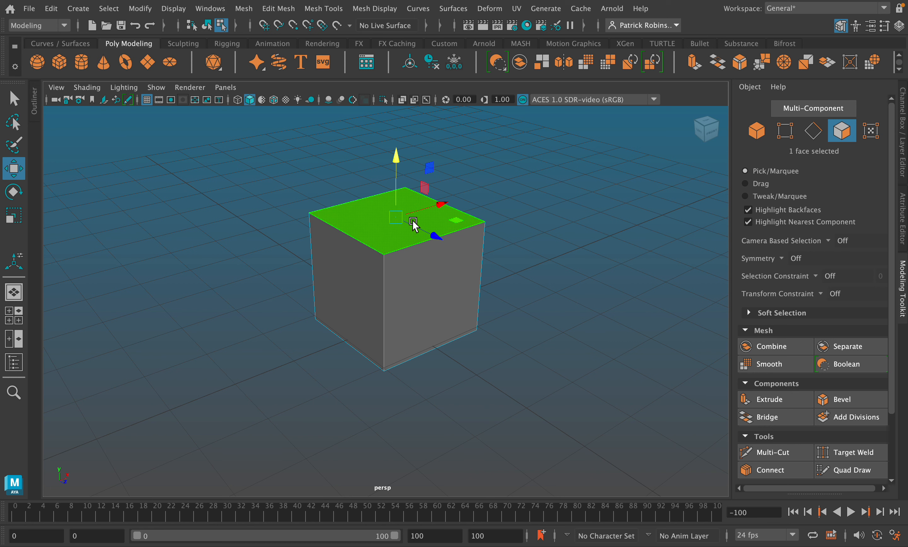
{"action": "left_click_drag", "start_coordinate": [397, 162], "coordinate": [447, 265]}
{"action": "scroll", "coordinate": [492, 268], "scroll_direction": "up", "scroll_amount": 3}
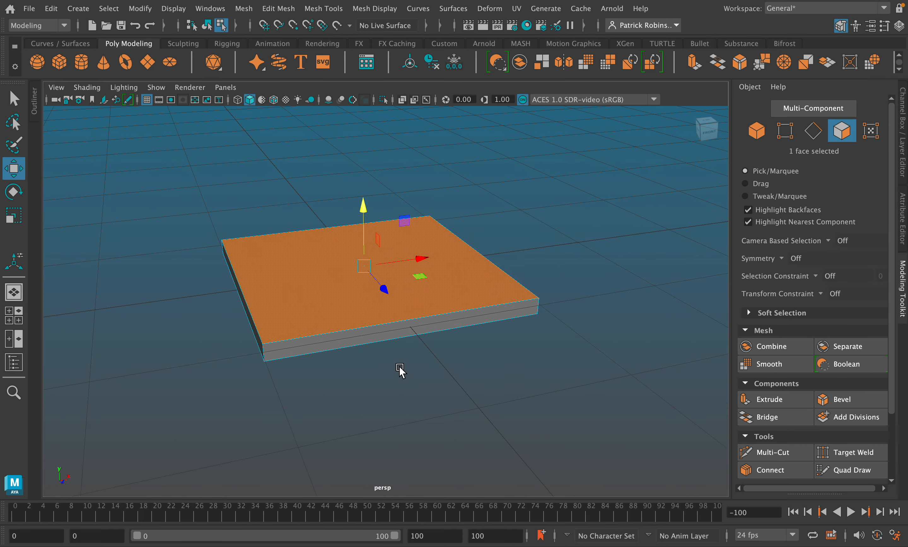
{"action": "middle_click_drag", "start_coordinate": [399, 366], "coordinate": [523, 344], "text": "alt"}
{"action": "left_click_drag", "start_coordinate": [548, 348], "coordinate": [572, 366], "text": "alt"}
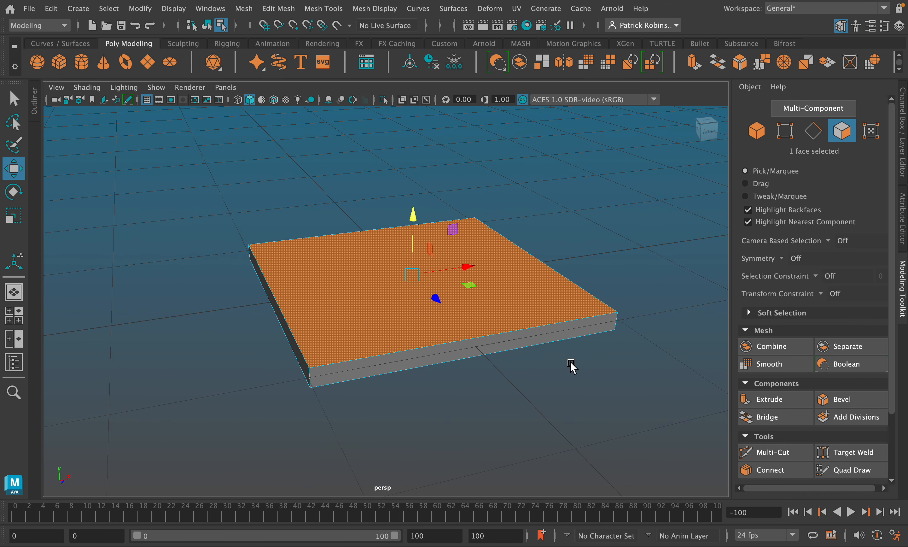
- Extrude the slab's top face upward about 0.44 and scale the new face down uniformly to slope the sides
{"action": "left_click", "coordinate": [765, 402]}
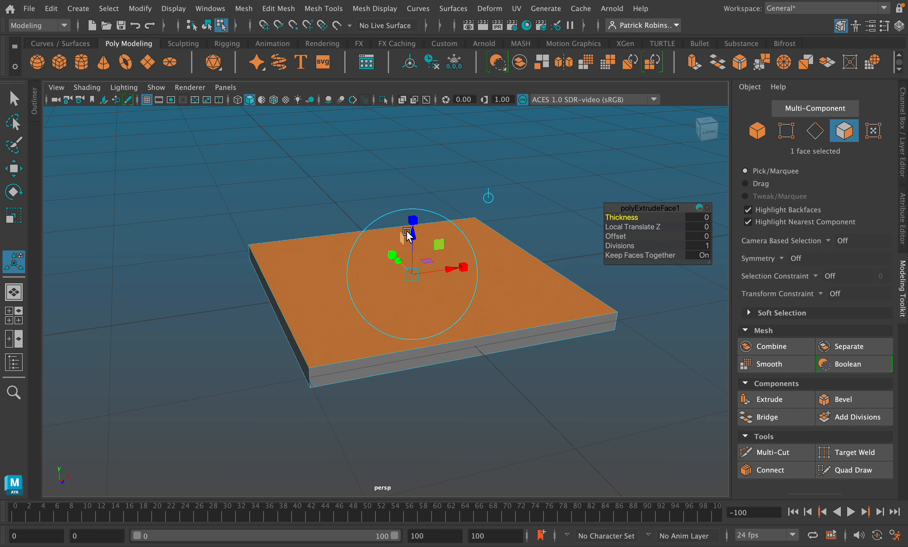
{"action": "left_click_drag", "start_coordinate": [409, 230], "coordinate": [414, 172]}
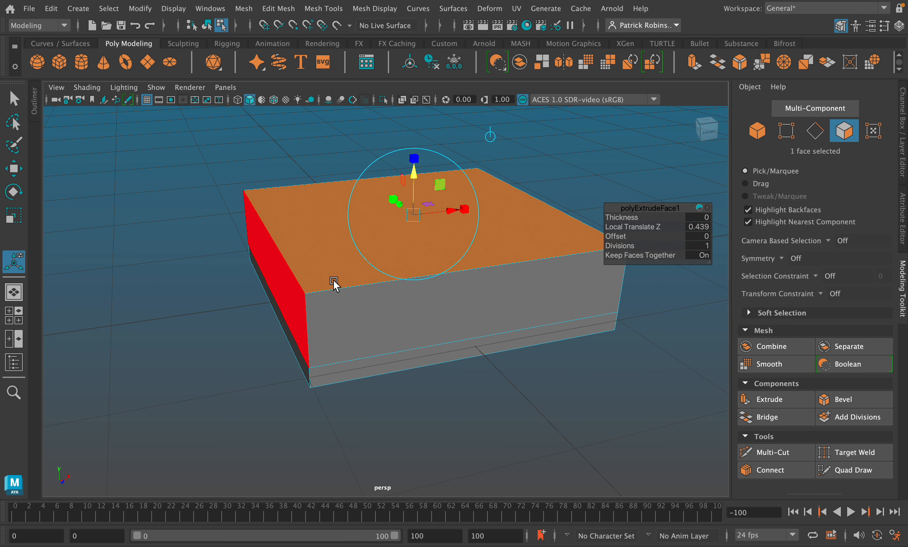
{"action": "key", "text": "r"}
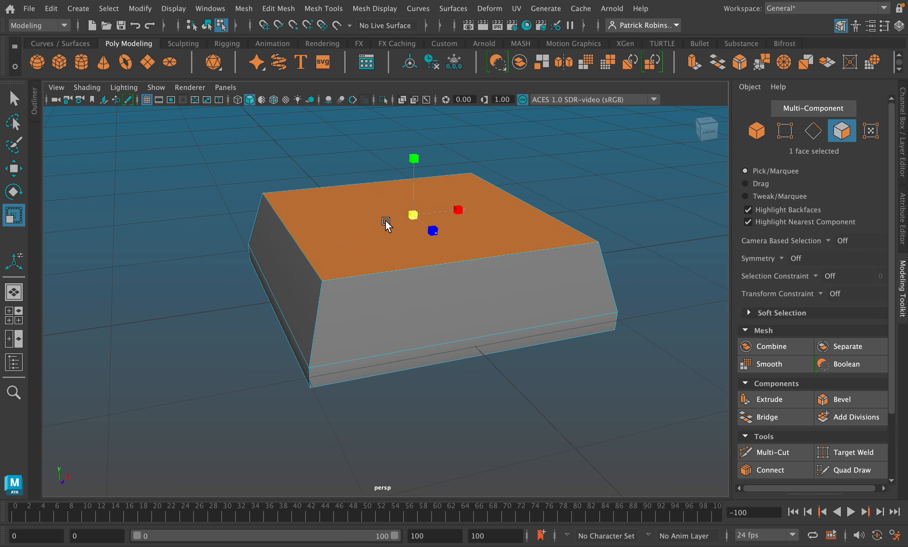
{"action": "left_click_drag", "start_coordinate": [414, 215], "coordinate": [405, 215]}
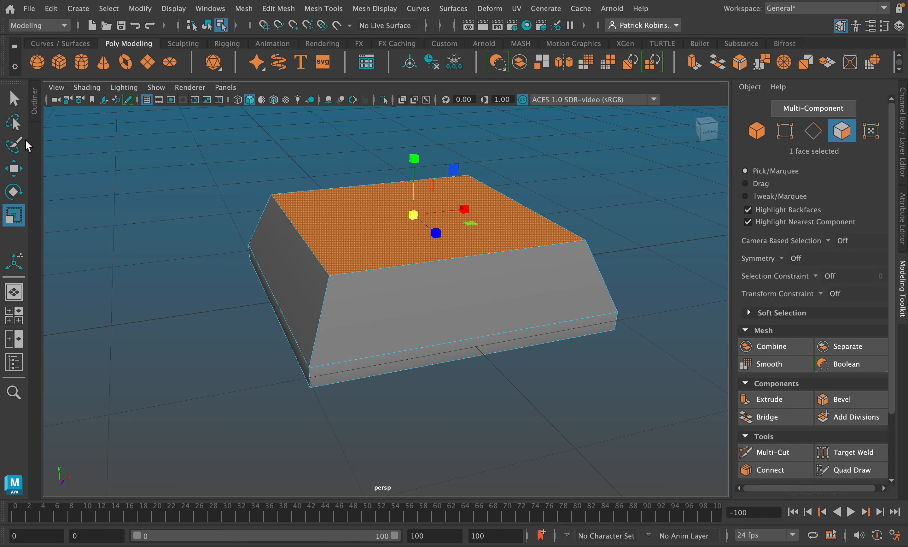
- Lower the sloped section's top face slightly along Y and extrude it upward about 0.1 to form a thin vertical band
{"action": "key", "text": "w"}
{"action": "left_click_drag", "start_coordinate": [409, 162], "coordinate": [416, 181]}
{"action": "scroll", "coordinate": [491, 287], "scroll_direction": "down", "scroll_amount": 4}
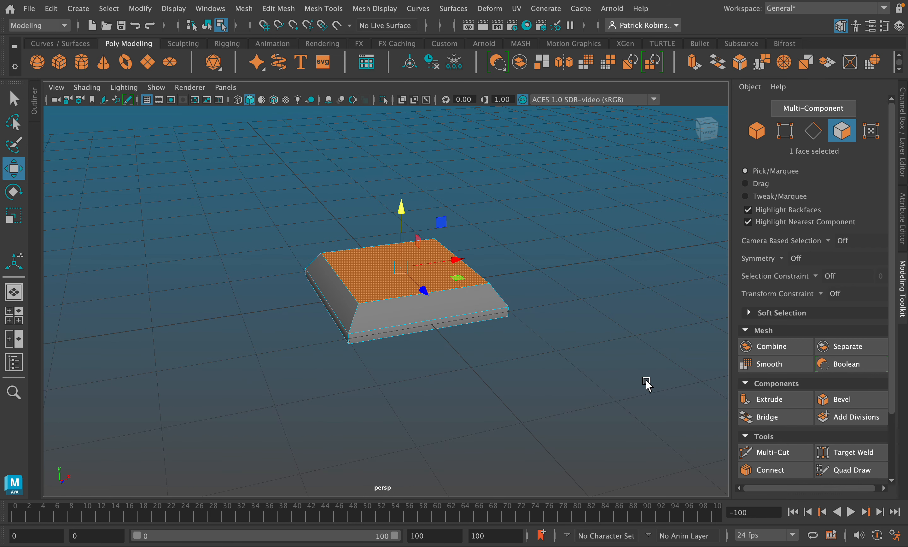
{"action": "left_click", "coordinate": [789, 398]}
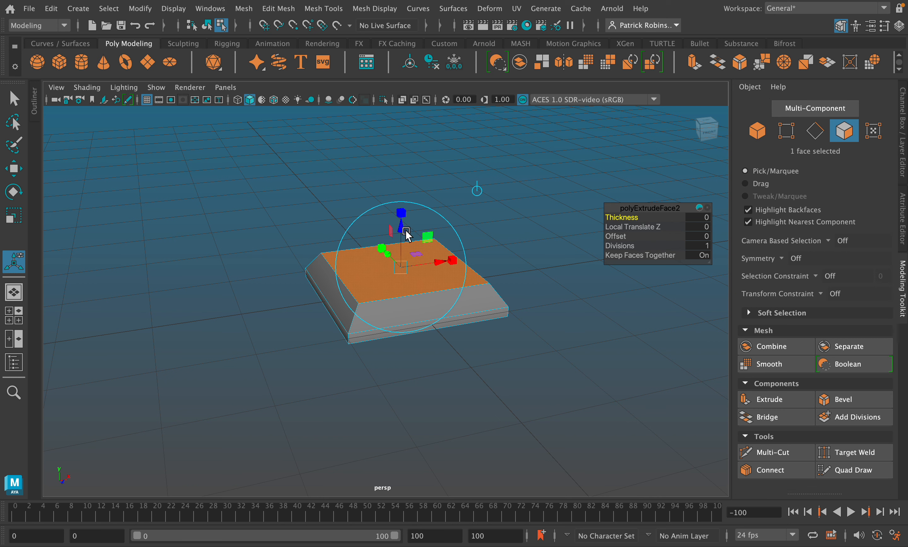
{"action": "left_click_drag", "start_coordinate": [405, 231], "coordinate": [408, 221]}
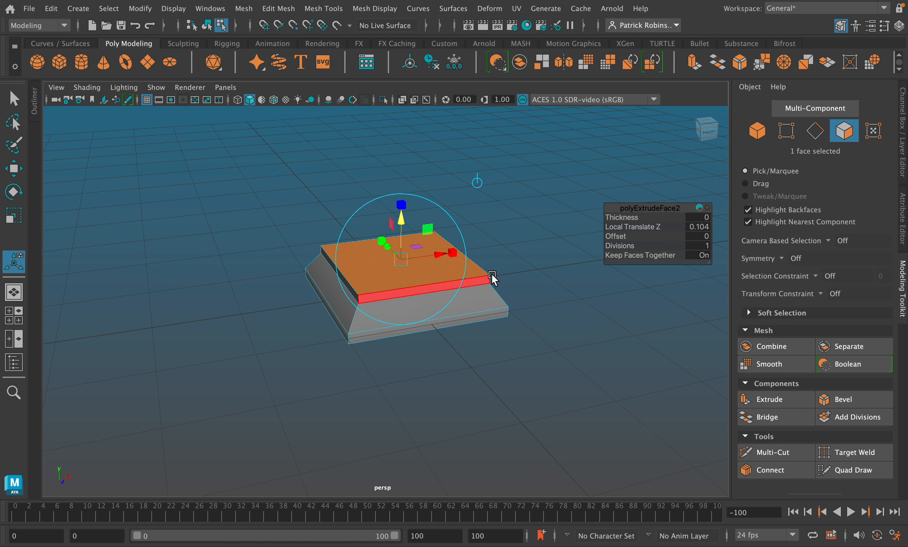
- Extrude the band's top face again, scale it slightly inward, and raise it a little to form a small sloped ledge
{"action": "left_click", "coordinate": [753, 396]}
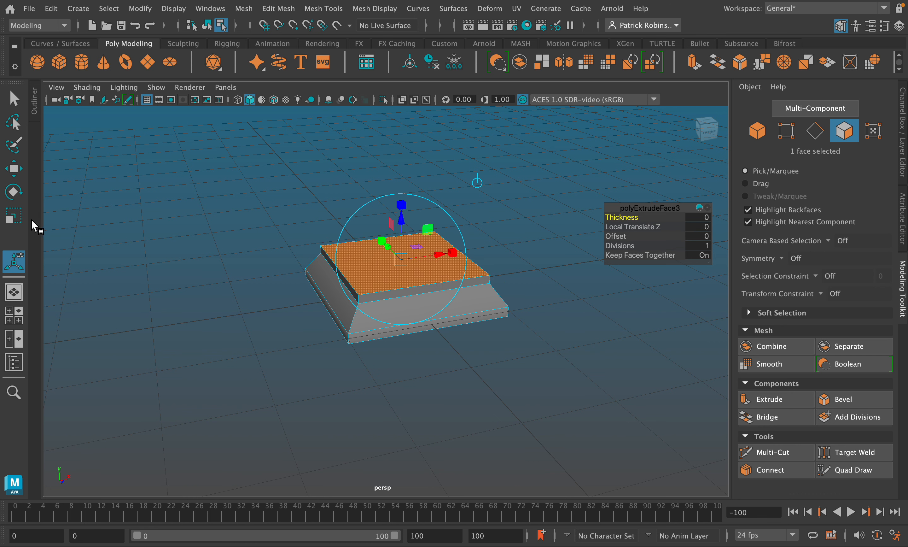
{"action": "left_click", "coordinate": [22, 217]}
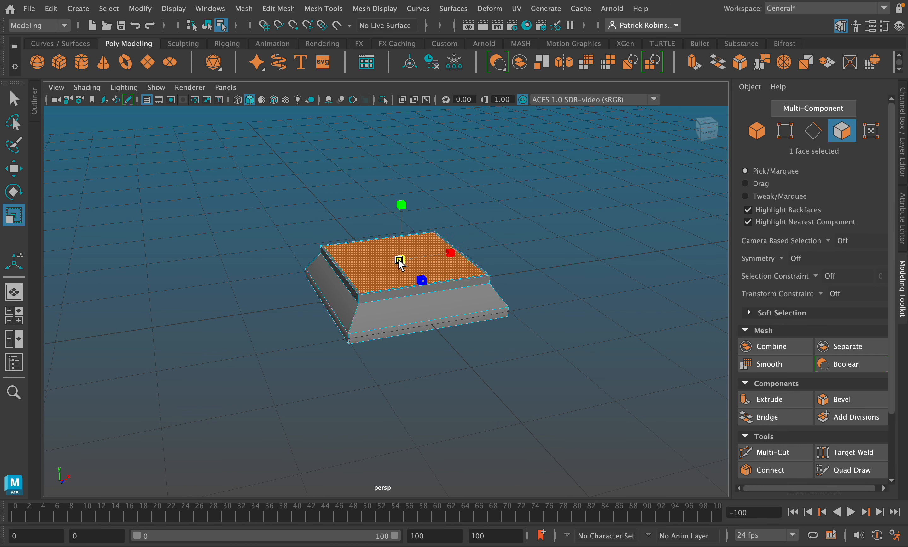
{"action": "left_click", "coordinate": [14, 169]}
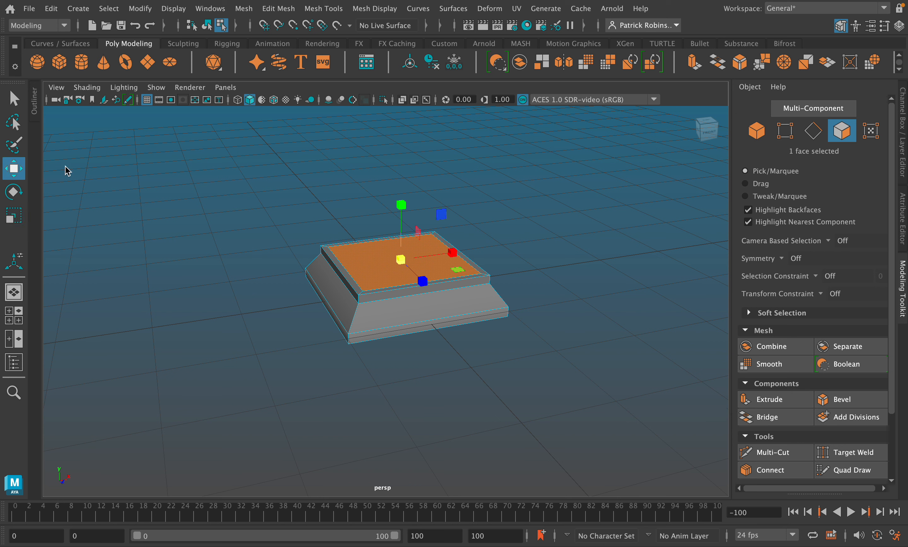
{"action": "left_click_drag", "start_coordinate": [402, 202], "coordinate": [402, 192]}
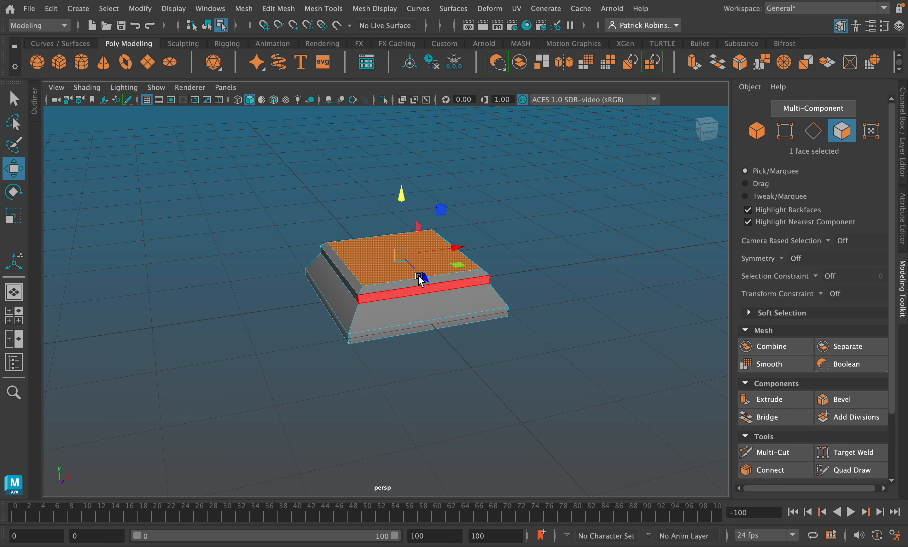
- Extrude the ledge's top face upward about 2.52 to form the tall shaft of the pedestal
{"action": "left_click", "coordinate": [765, 400]}
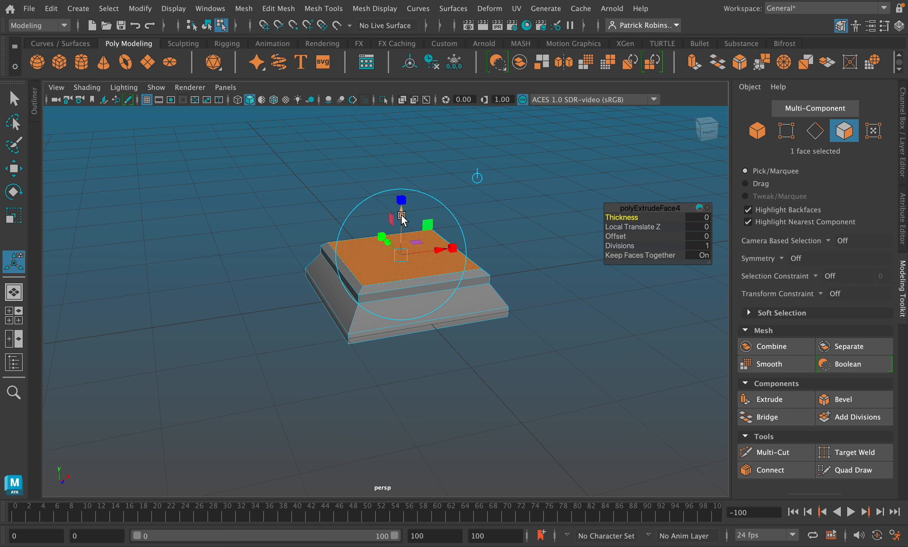
{"action": "left_click_drag", "start_coordinate": [403, 217], "coordinate": [402, 124]}
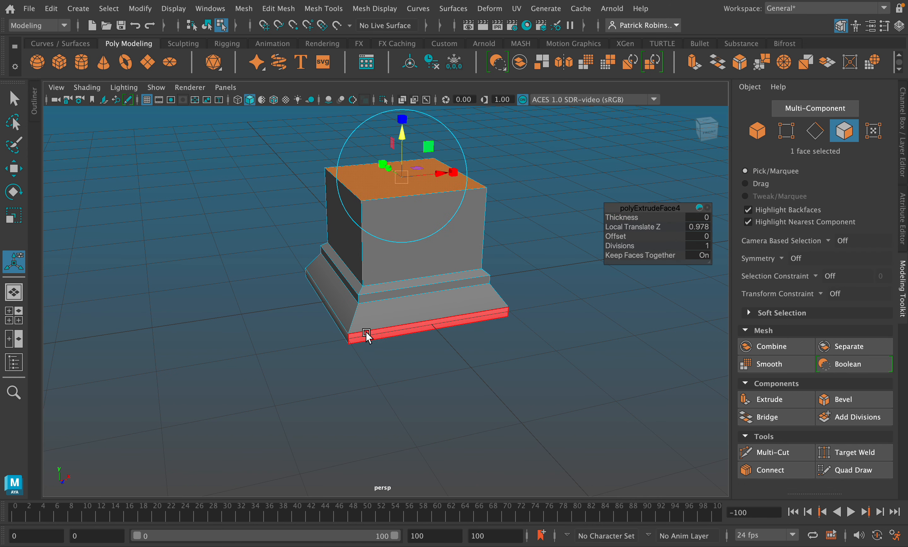
{"action": "left_click_drag", "start_coordinate": [487, 344], "coordinate": [500, 406], "text": "alt"}
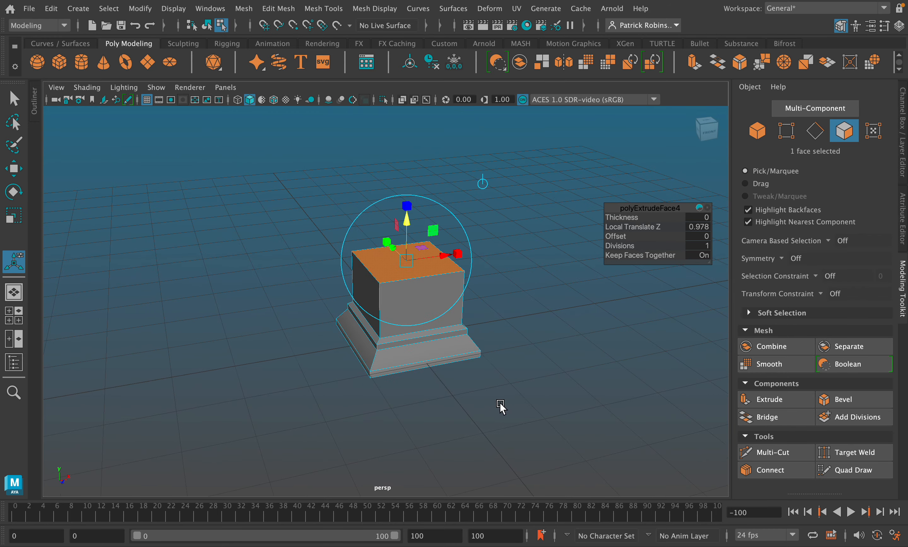
{"action": "left_click_drag", "start_coordinate": [354, 387], "coordinate": [483, 393], "text": "alt"}
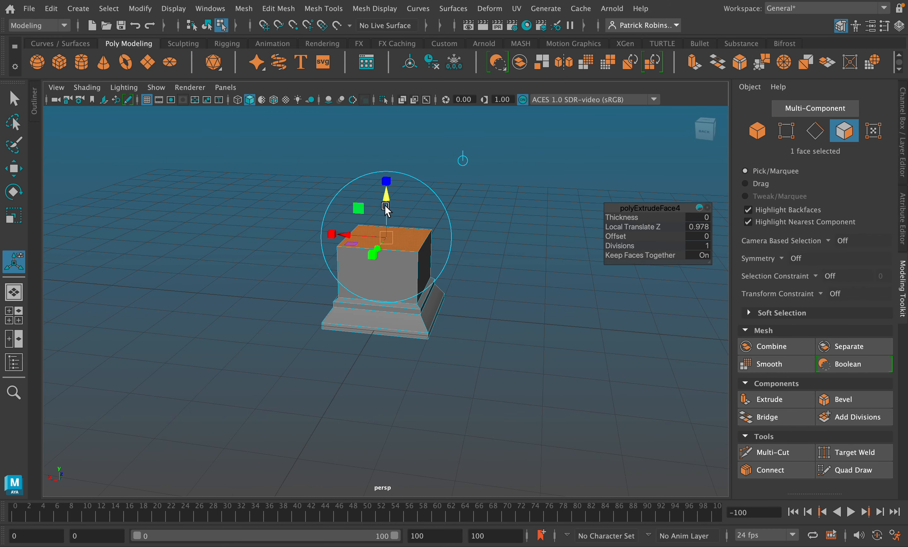
{"action": "left_click_drag", "start_coordinate": [385, 192], "coordinate": [377, 153]}
{"action": "left_click_drag", "start_coordinate": [482, 403], "coordinate": [413, 402], "text": "alt"}
{"action": "middle_click_drag", "start_coordinate": [413, 402], "coordinate": [427, 422], "text": "alt"}
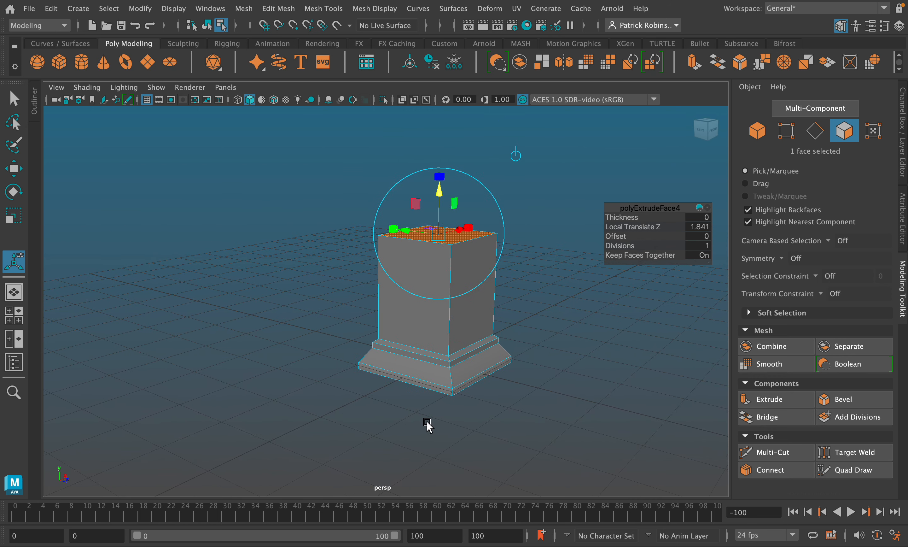
{"action": "left_click_drag", "start_coordinate": [419, 422], "coordinate": [493, 423], "text": "alt"}
{"action": "middle_click_drag", "start_coordinate": [401, 373], "coordinate": [394, 414], "text": "alt"}
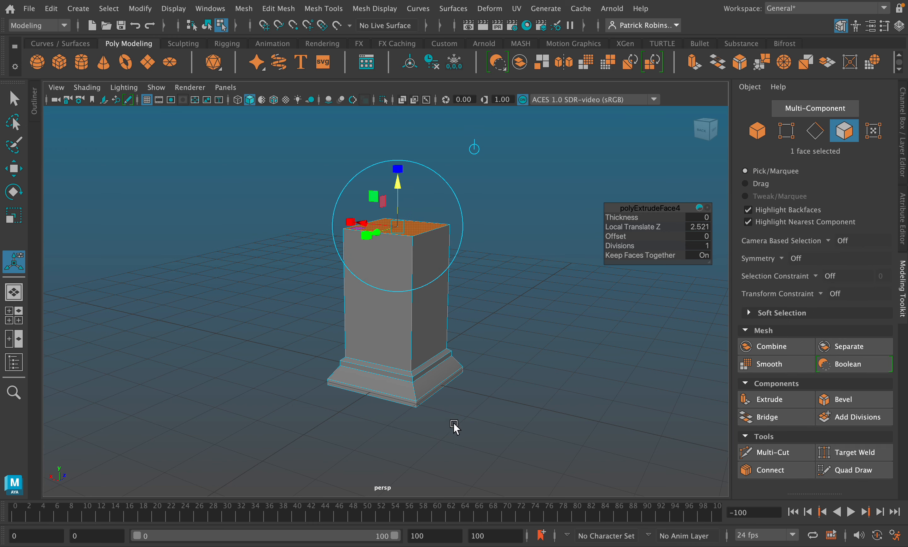
{"action": "left_click_drag", "start_coordinate": [455, 428], "coordinate": [377, 395], "text": "alt"}
{"action": "middle_click_drag", "start_coordinate": [376, 390], "coordinate": [416, 437], "text": "alt"}
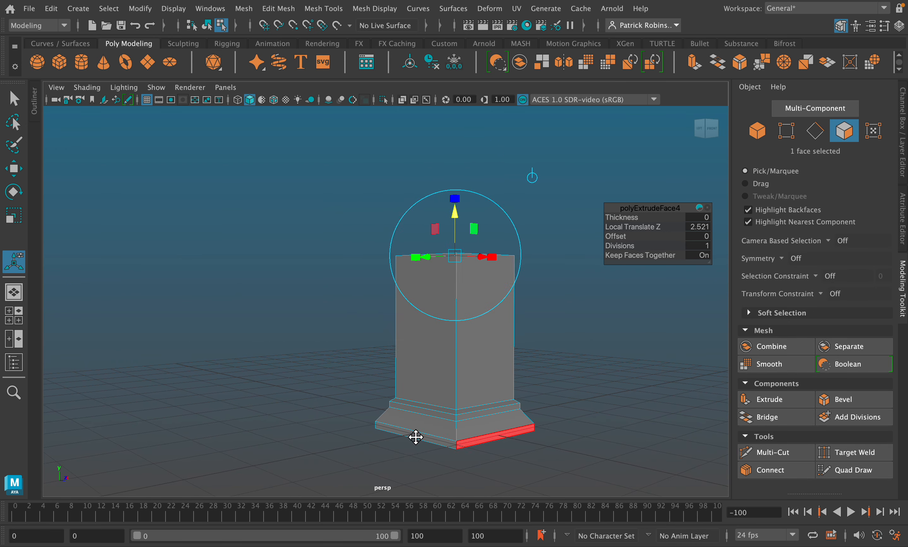
- Extrude the shaft's top face, scale it uniformly outward past the shaft, and raise it slightly to form a flared lip
{"action": "left_click_drag", "start_coordinate": [381, 432], "coordinate": [446, 446], "text": "alt"}
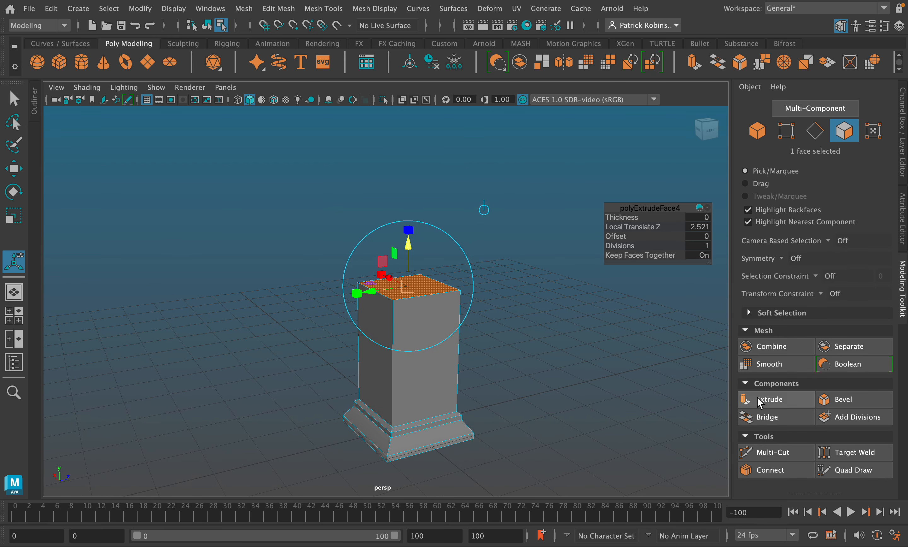
{"action": "left_click", "coordinate": [769, 399]}
{"action": "left_click", "coordinate": [5, 221]}
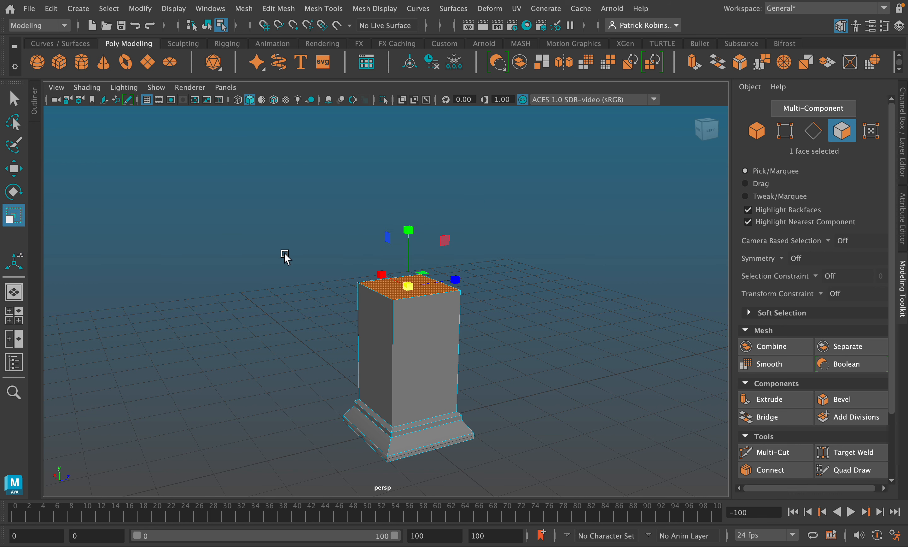
{"action": "left_click_drag", "start_coordinate": [406, 288], "coordinate": [424, 289]}
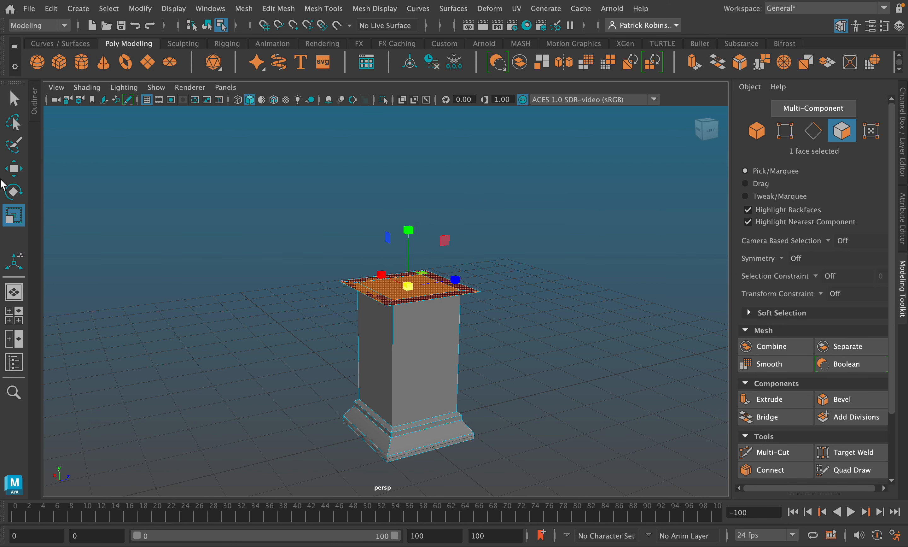
{"action": "key", "text": "w"}
{"action": "left_click_drag", "start_coordinate": [405, 229], "coordinate": [388, 244]}
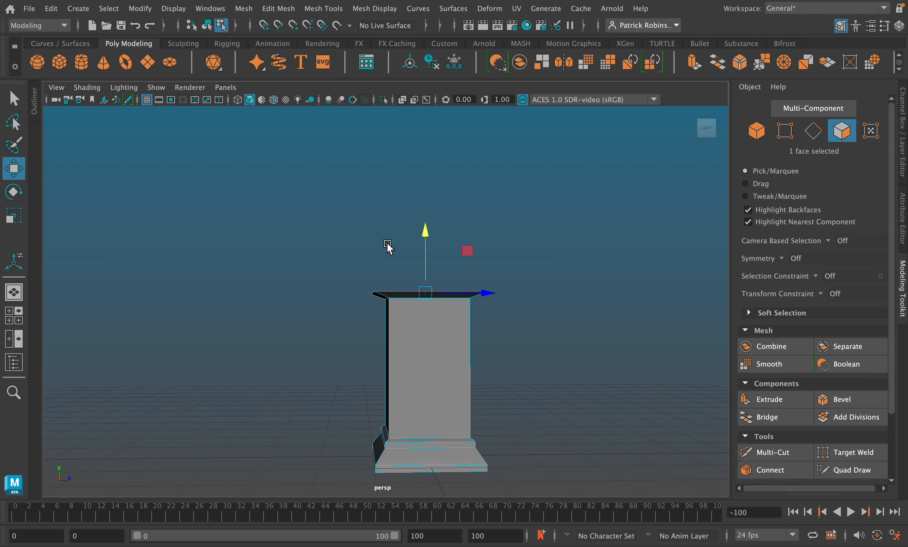
- Extrude the flared lip's top face upward about 0.88 to form a wide block above the shaft
{"action": "left_click", "coordinate": [801, 400]}
{"action": "left_click_drag", "start_coordinate": [422, 248], "coordinate": [425, 203]}
{"action": "middle_click_drag", "start_coordinate": [323, 237], "coordinate": [329, 238], "text": "alt"}
{"action": "left_click_drag", "start_coordinate": [329, 239], "coordinate": [365, 260], "text": "alt"}
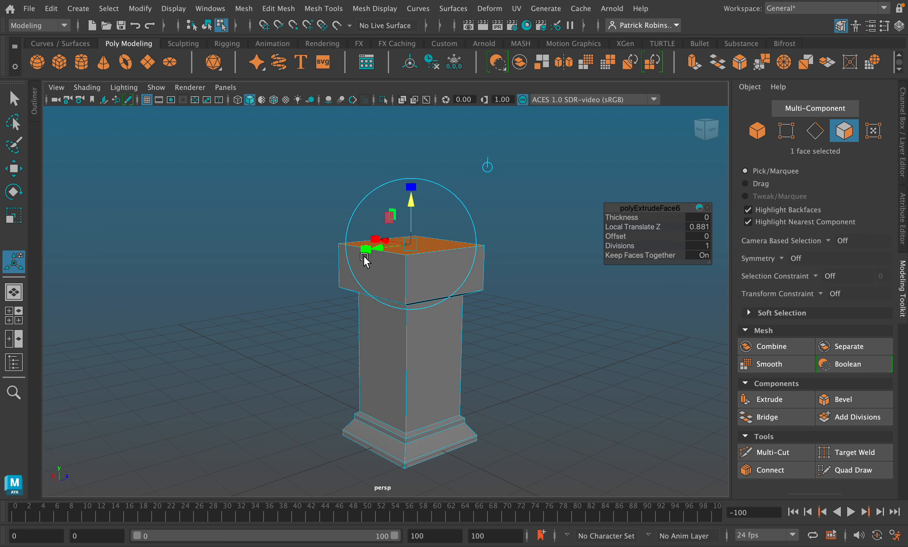
- Extrude the block's top face, scale it uniformly outward into an overhang, and raise it slightly along Y
{"action": "left_click", "coordinate": [783, 398]}
{"action": "left_click", "coordinate": [14, 217]}
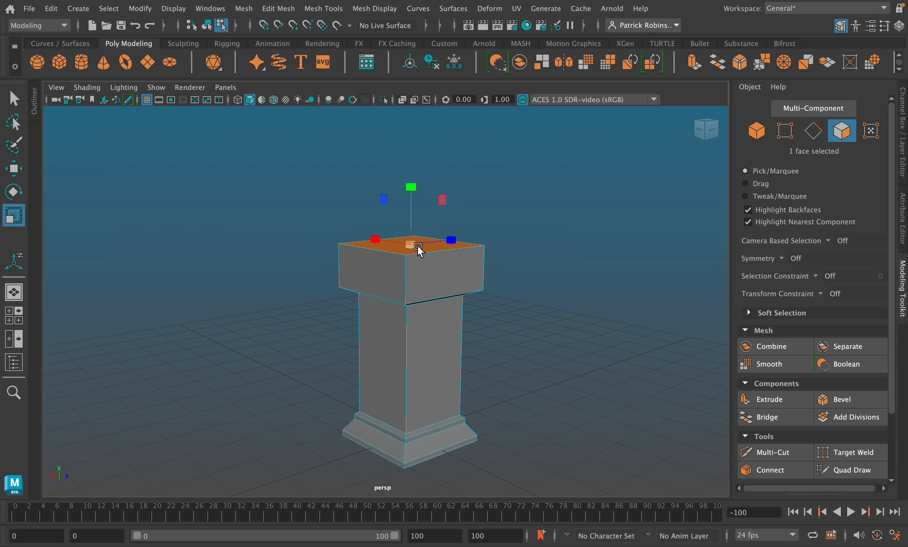
{"action": "left_click_drag", "start_coordinate": [476, 259], "coordinate": [497, 288], "text": "alt"}
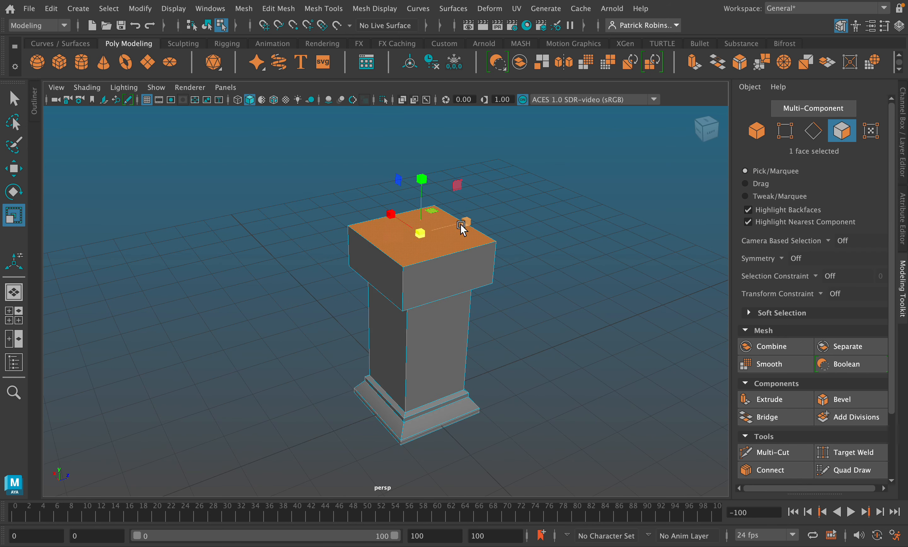
{"action": "left_click_drag", "start_coordinate": [469, 221], "coordinate": [424, 236]}
{"action": "key", "text": "ctrl+z"}
{"action": "key", "text": "ctrl+z"}
{"action": "key", "text": "ctrl+z"}
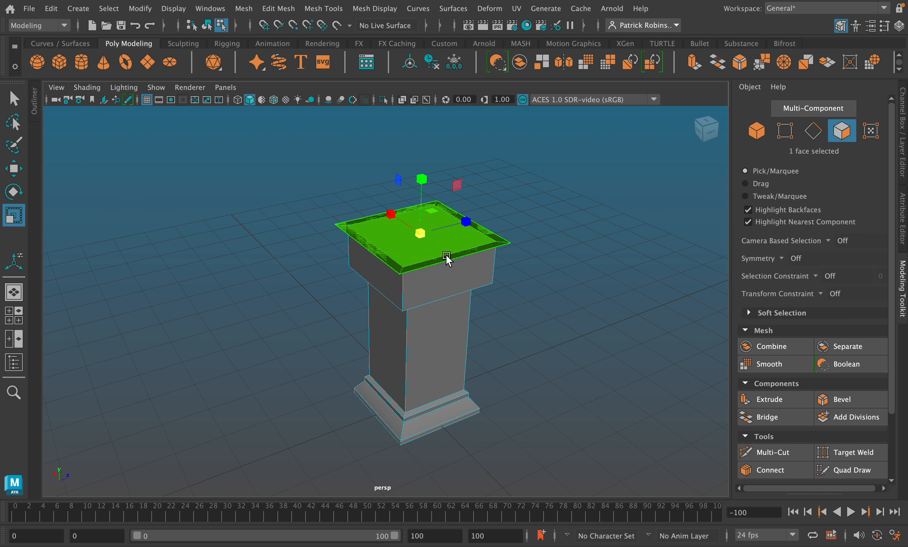
{"action": "left_click", "coordinate": [14, 168]}
{"action": "left_click_drag", "start_coordinate": [422, 176], "coordinate": [423, 170]}
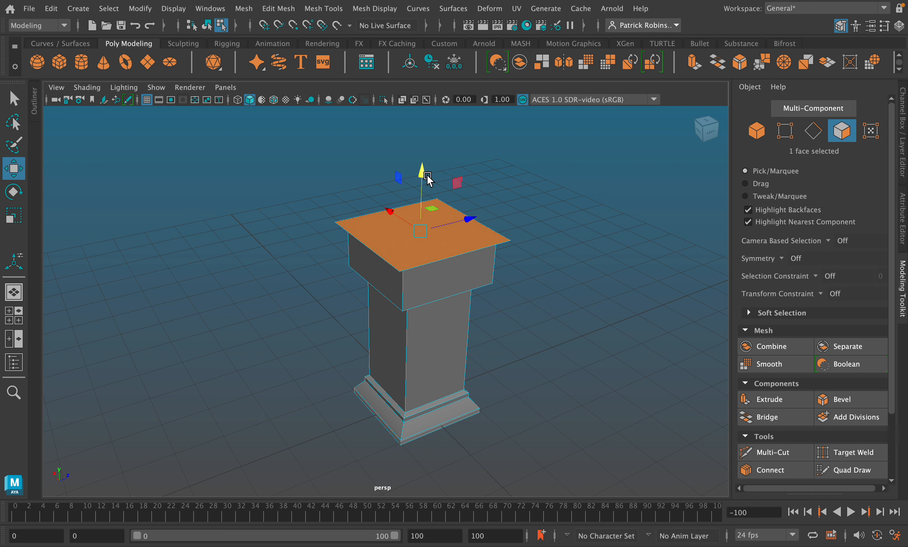
- Extrude the overhanging face upward and scale the new top face down uniformly to form a sloped roof
{"action": "left_click", "coordinate": [778, 400]}
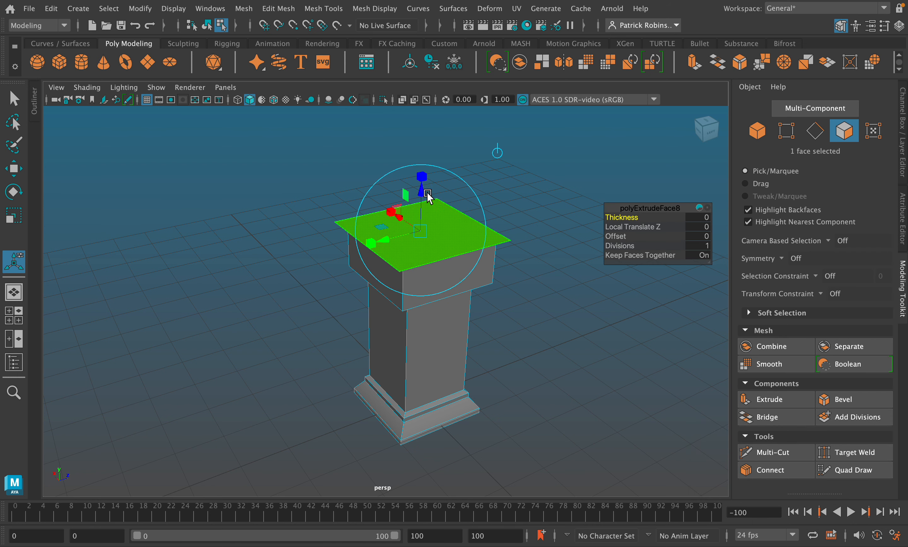
{"action": "left_click_drag", "start_coordinate": [427, 194], "coordinate": [424, 122]}
{"action": "key", "text": "r"}
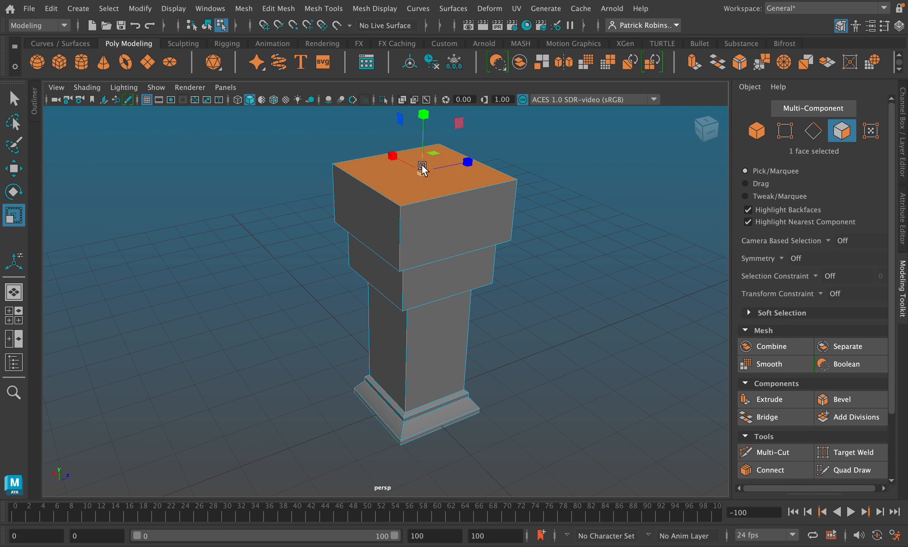
{"action": "left_click_drag", "start_coordinate": [423, 177], "coordinate": [360, 179]}
{"action": "left_click_drag", "start_coordinate": [441, 265], "coordinate": [567, 287], "text": "alt"}
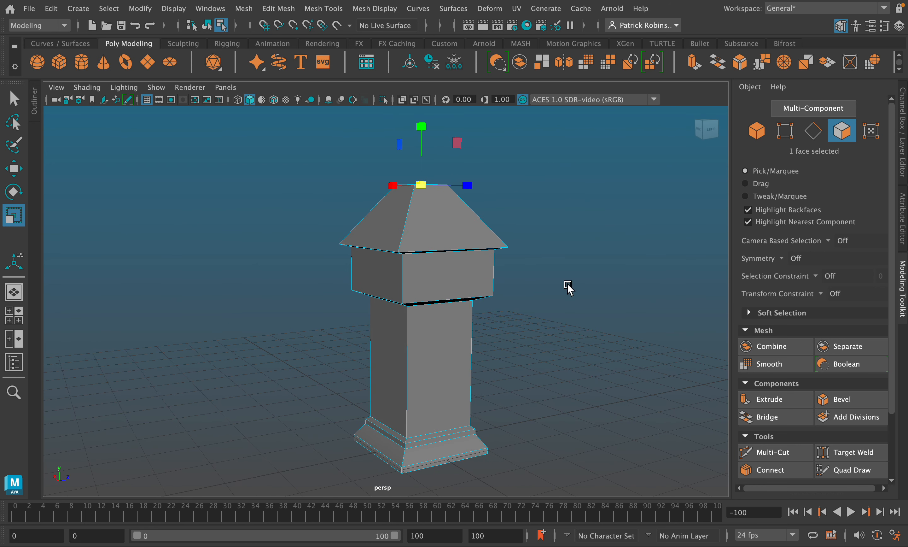
- Extrude the roof's top face upward and scale it down nearly to a point to form a steeper spire
{"action": "left_click", "coordinate": [770, 399]}
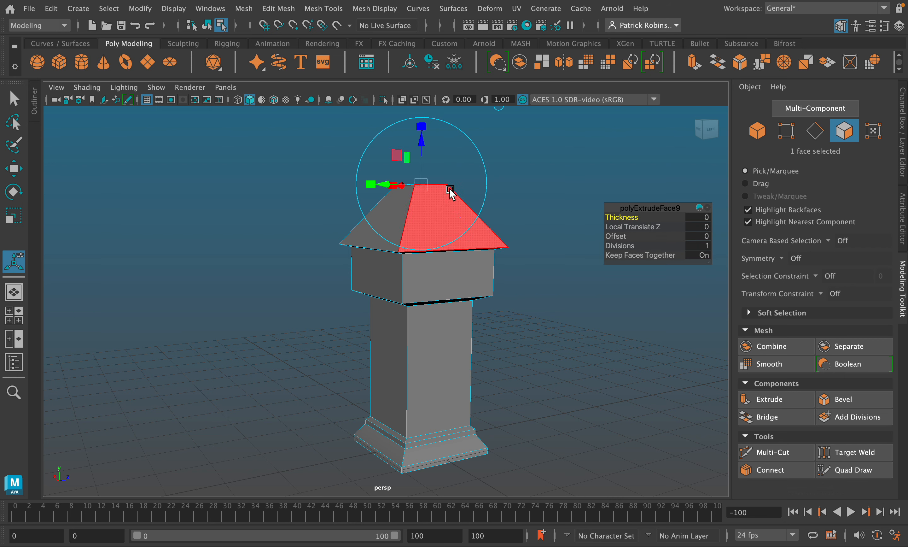
{"action": "left_click_drag", "start_coordinate": [422, 144], "coordinate": [396, 143]}
{"action": "left_click", "coordinate": [14, 215]}
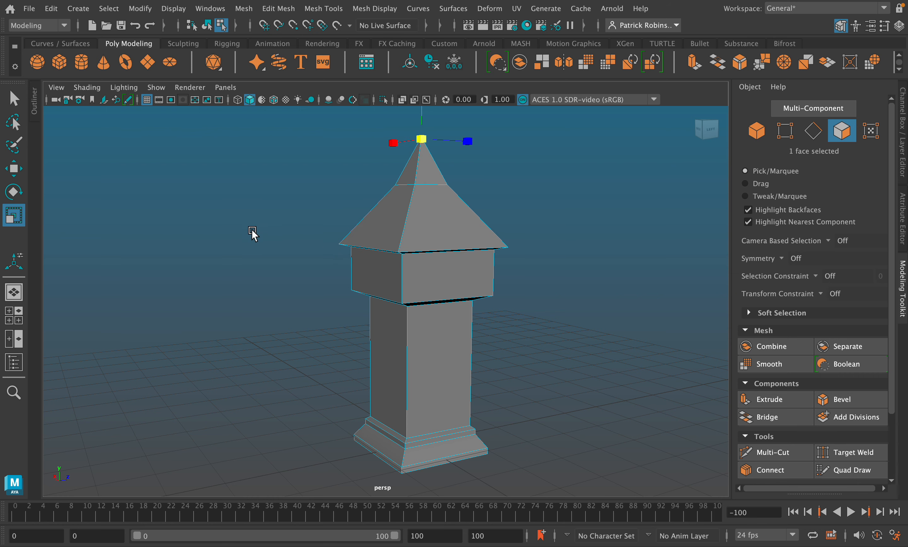
- Extrude the spire's small tip face upward about 0.46 and scale its end down slightly to make a tapered pole
{"action": "left_click_drag", "start_coordinate": [252, 230], "coordinate": [358, 346], "text": "alt"}
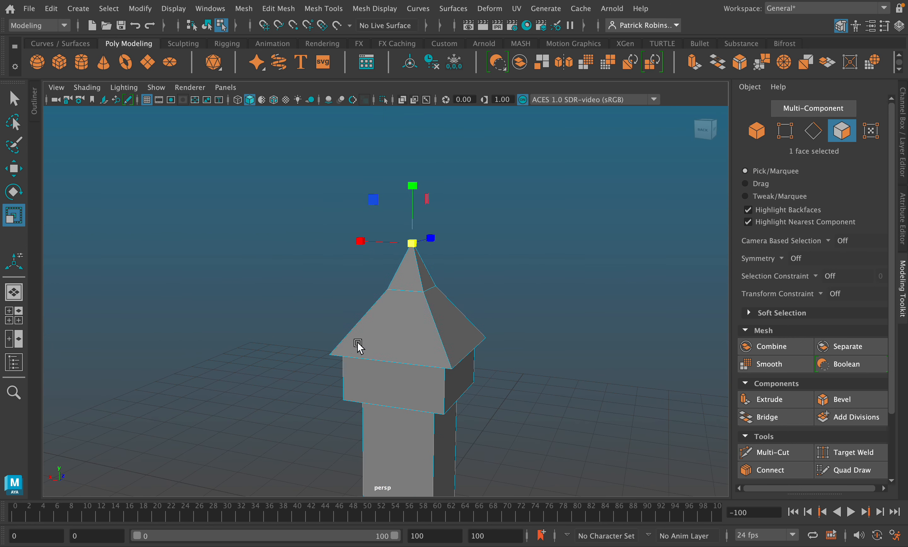
{"action": "right_click_drag", "start_coordinate": [358, 346], "coordinate": [443, 385], "text": "alt"}
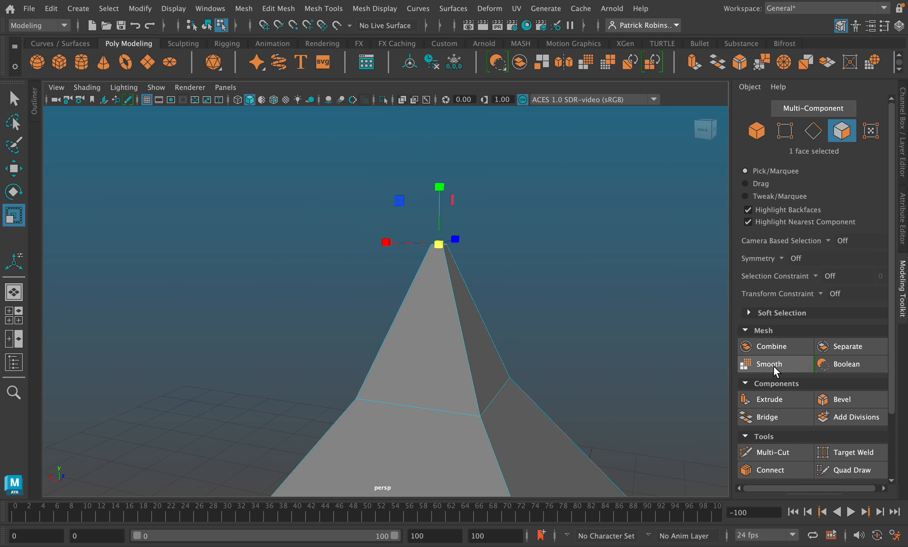
{"action": "left_click", "coordinate": [782, 398]}
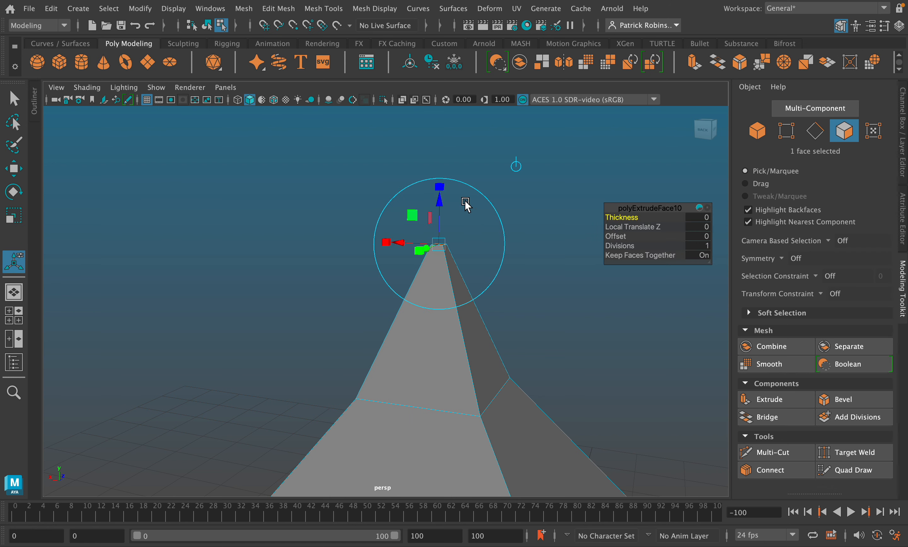
{"action": "left_click_drag", "start_coordinate": [445, 202], "coordinate": [433, 120]}
{"action": "scroll", "coordinate": [493, 394], "scroll_direction": "down", "scroll_amount": 10}
{"action": "scroll", "coordinate": [479, 370], "scroll_direction": "up", "scroll_amount": 7}
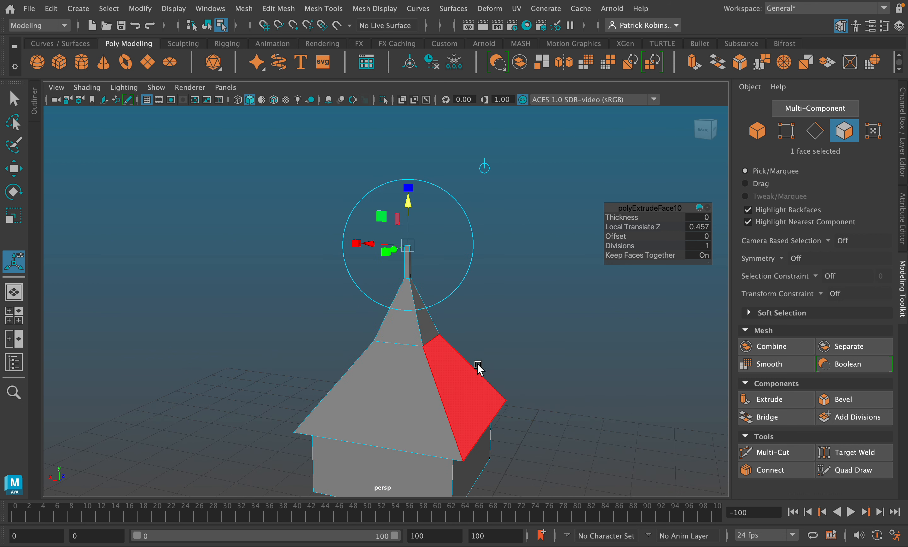
{"action": "scroll", "coordinate": [533, 348], "scroll_direction": "up", "scroll_amount": 3}
{"action": "middle_click_drag", "start_coordinate": [494, 323], "coordinate": [493, 403], "text": "alt"}
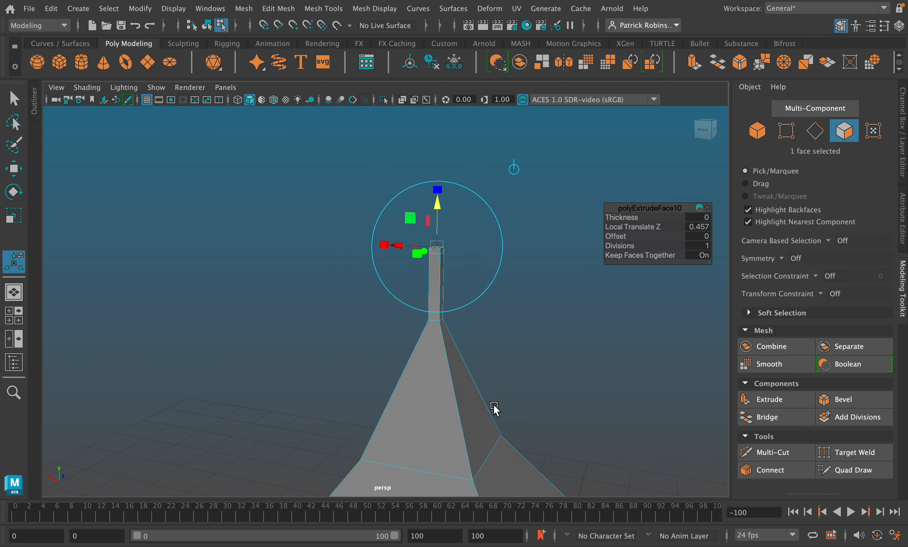
{"action": "left_click", "coordinate": [6, 221]}
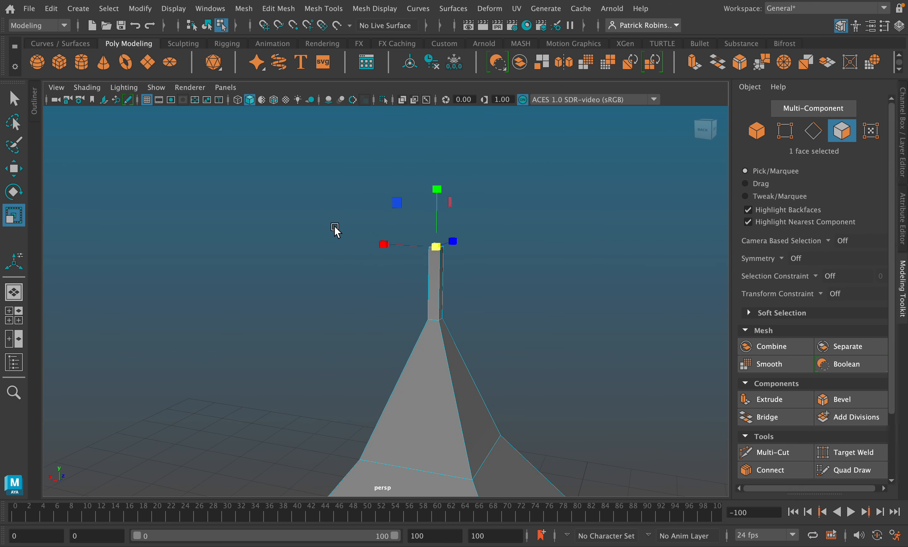
{"action": "left_click_drag", "start_coordinate": [427, 240], "coordinate": [427, 244]}
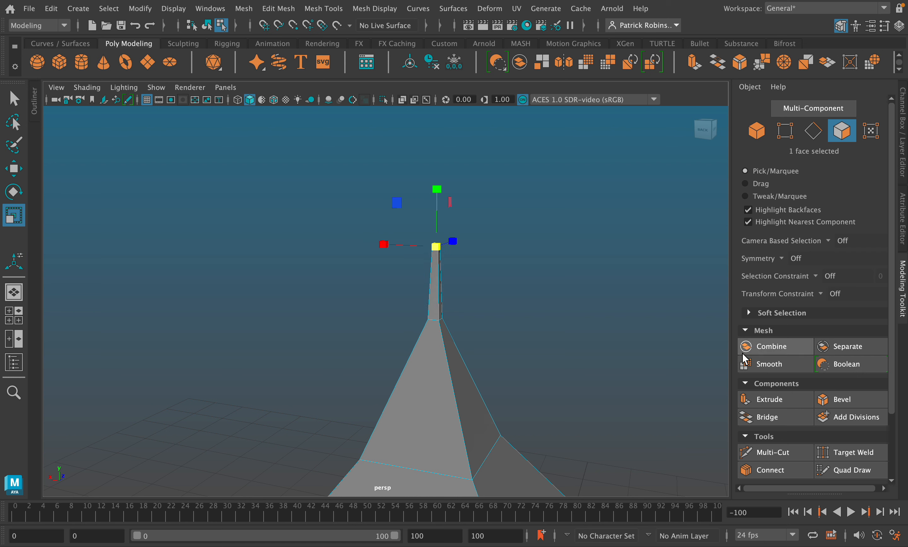
- Extrude the pole's top face upward about 0.48 to lengthen the pole
{"action": "left_click", "coordinate": [789, 406]}
{"action": "left_click_drag", "start_coordinate": [422, 190], "coordinate": [431, 110]}
{"action": "scroll", "coordinate": [495, 334], "scroll_direction": "down", "scroll_amount": 4}
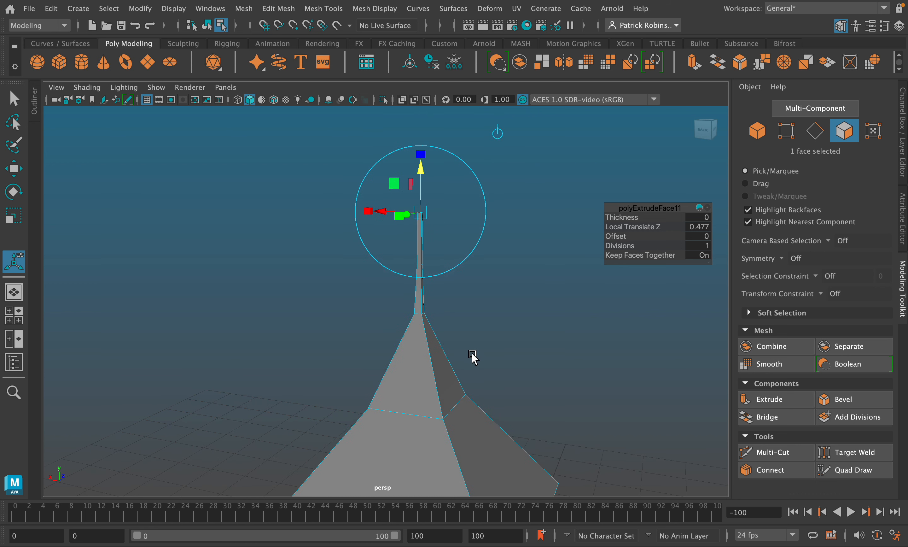
{"action": "scroll", "coordinate": [472, 357], "scroll_direction": "up", "scroll_amount": 1}
{"action": "scroll", "coordinate": [472, 358], "scroll_direction": "down", "scroll_amount": 4}
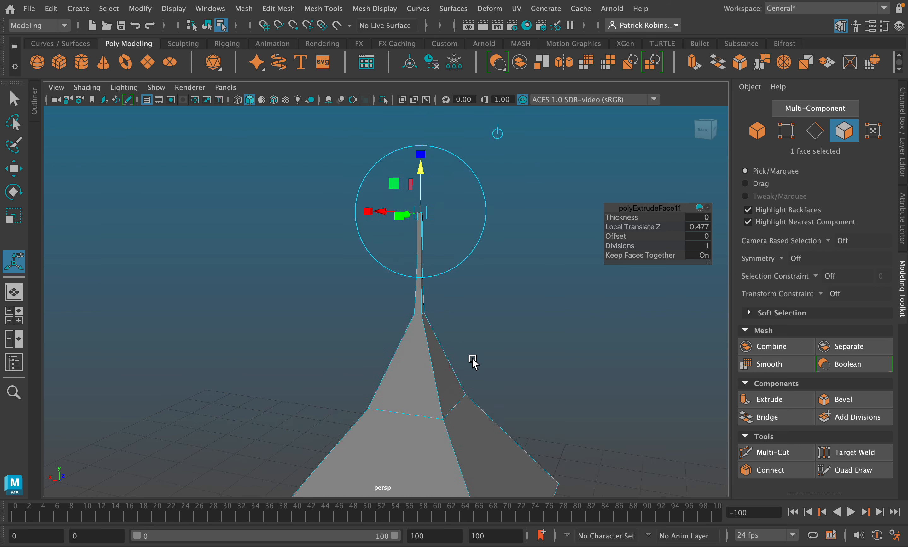
- Extrude the pole's top face, scale it outward, and adjust its height slightly to form the finial's base
{"action": "left_click", "coordinate": [760, 401]}
{"action": "left_click", "coordinate": [10, 215]}
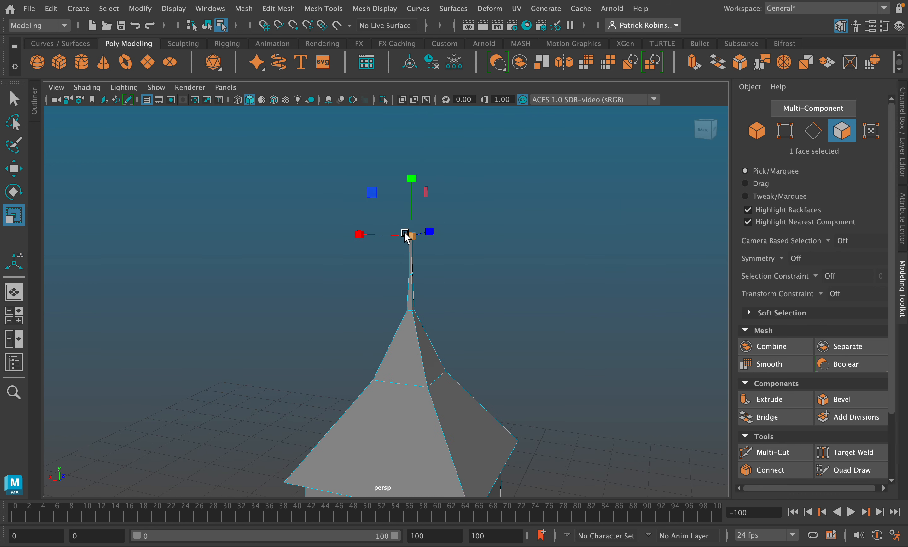
{"action": "left_click", "coordinate": [410, 235]}
{"action": "left_click", "coordinate": [15, 169]}
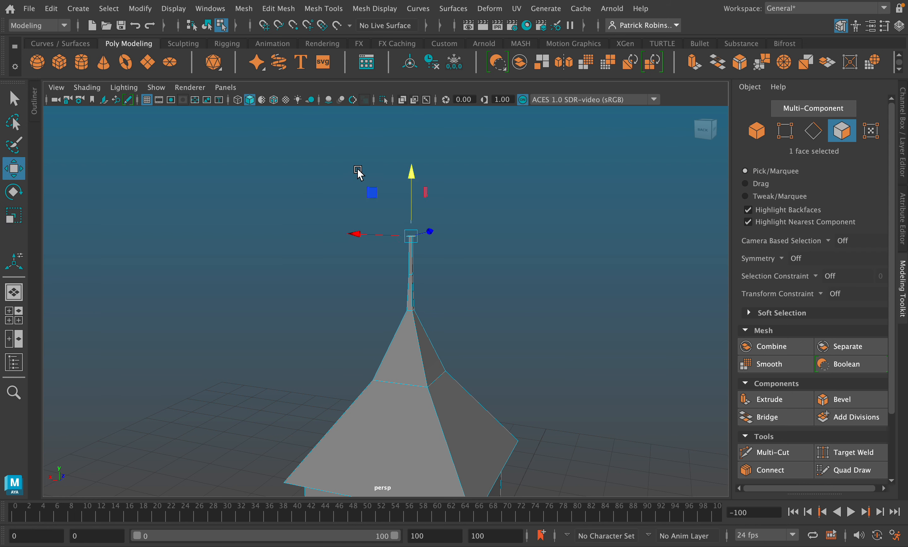
{"action": "scroll", "coordinate": [425, 164], "scroll_direction": "up", "scroll_amount": 4}
{"action": "left_click_drag", "start_coordinate": [425, 138], "coordinate": [424, 145]}
- Extrude the finial's base upward about 0.16 and scale its top face down to a point
{"action": "left_click", "coordinate": [762, 399]}
{"action": "key", "text": "r"}
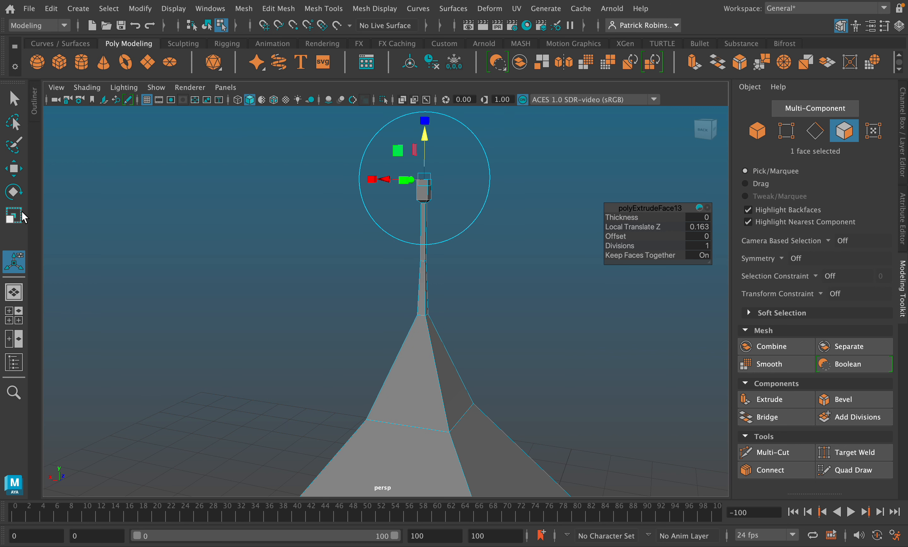
{"action": "left_click_drag", "start_coordinate": [422, 182], "coordinate": [415, 182]}
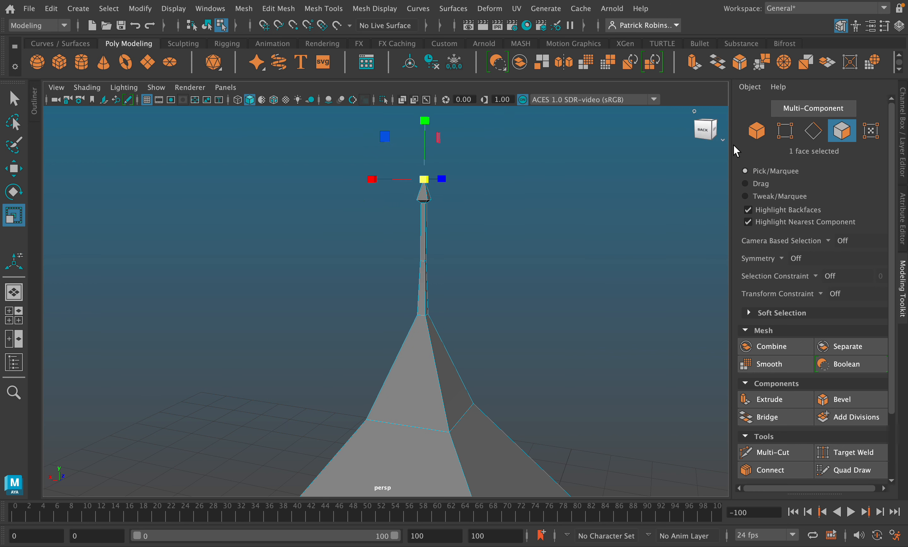
- Return to object mode, clear the selection, and examine the tower's roof and spire from different sides
{"action": "key", "text": "F8"}
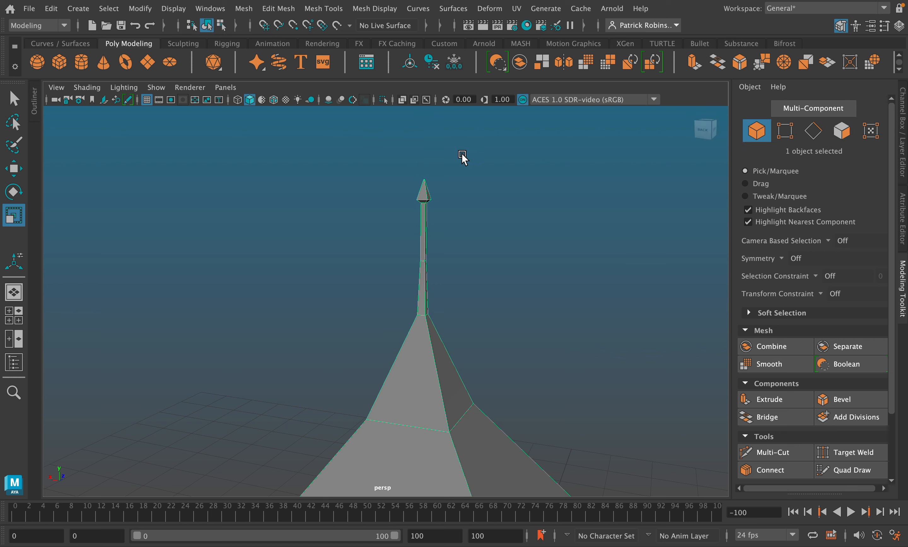
{"action": "left_click", "coordinate": [508, 323]}
{"action": "scroll", "coordinate": [507, 332], "scroll_direction": "down", "scroll_amount": 8}
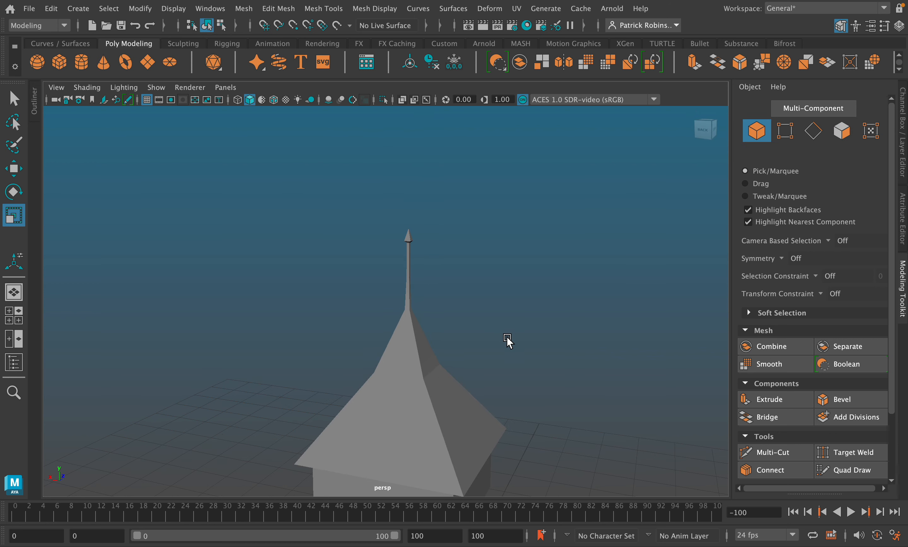
{"action": "left_click_drag", "start_coordinate": [448, 387], "coordinate": [533, 203], "text": "alt"}
{"action": "middle_click_drag", "start_coordinate": [515, 212], "coordinate": [496, 260], "text": "alt"}
{"action": "scroll", "coordinate": [486, 265], "scroll_direction": "up", "scroll_amount": 10}
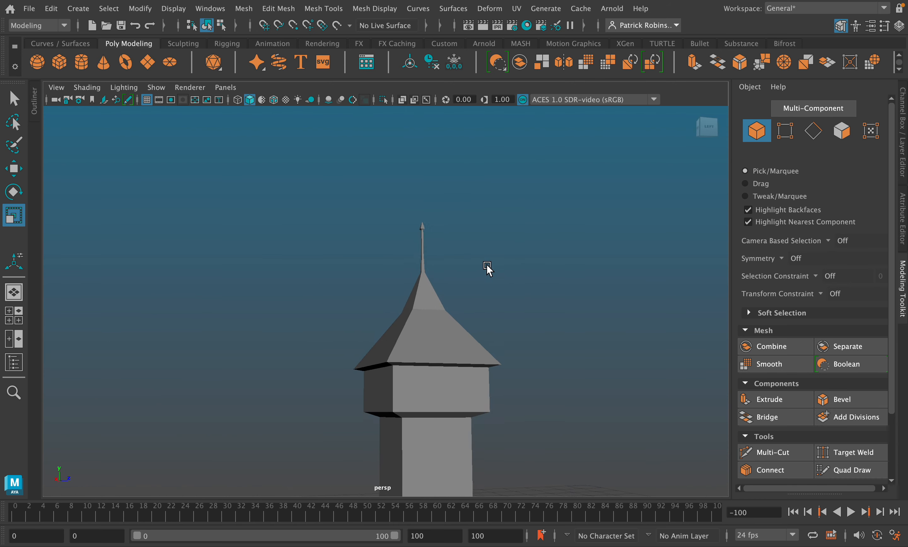
- Select one side face of the pole's upper section and extrude it outward about 0.99 to form a flag
{"action": "left_click", "coordinate": [485, 206]}
{"action": "scroll", "coordinate": [511, 393], "scroll_direction": "down", "scroll_amount": 6}
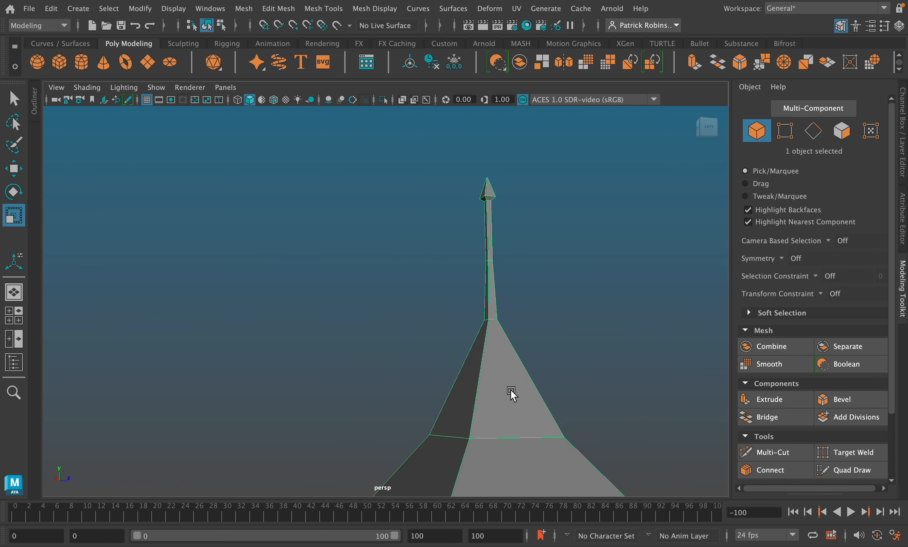
{"action": "left_click", "coordinate": [844, 131]}
{"action": "left_click_drag", "start_coordinate": [544, 227], "coordinate": [199, 367], "text": "alt"}
{"action": "left_click_drag", "start_coordinate": [409, 258], "coordinate": [90, 373], "text": "alt"}
{"action": "double_click", "coordinate": [269, 288]}
{"action": "left_click_drag", "start_coordinate": [184, 387], "coordinate": [572, 292], "text": "alt"}
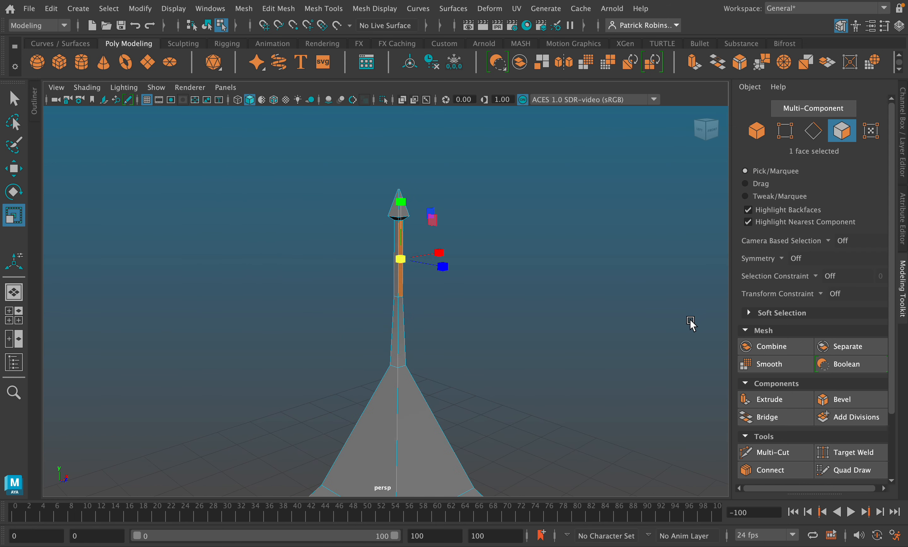
{"action": "left_click", "coordinate": [772, 399]}
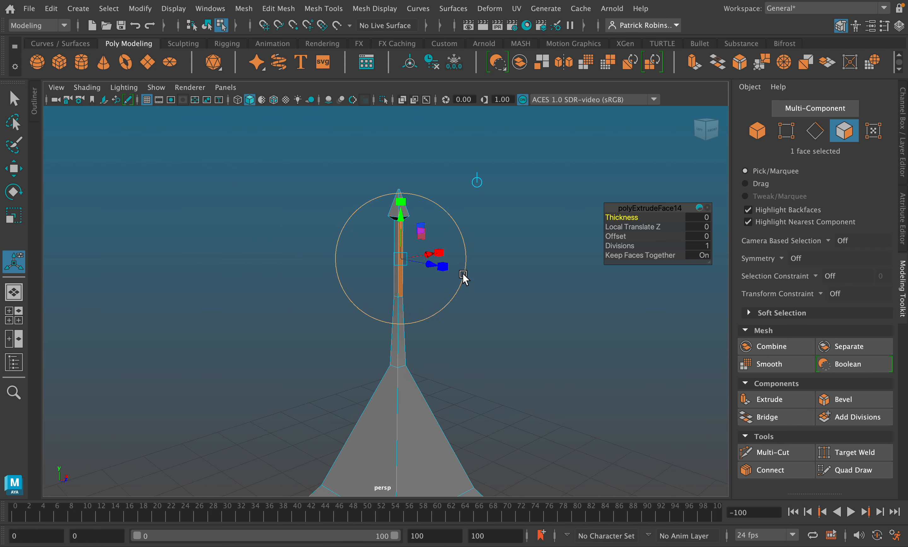
{"action": "left_click_drag", "start_coordinate": [432, 268], "coordinate": [553, 311]}
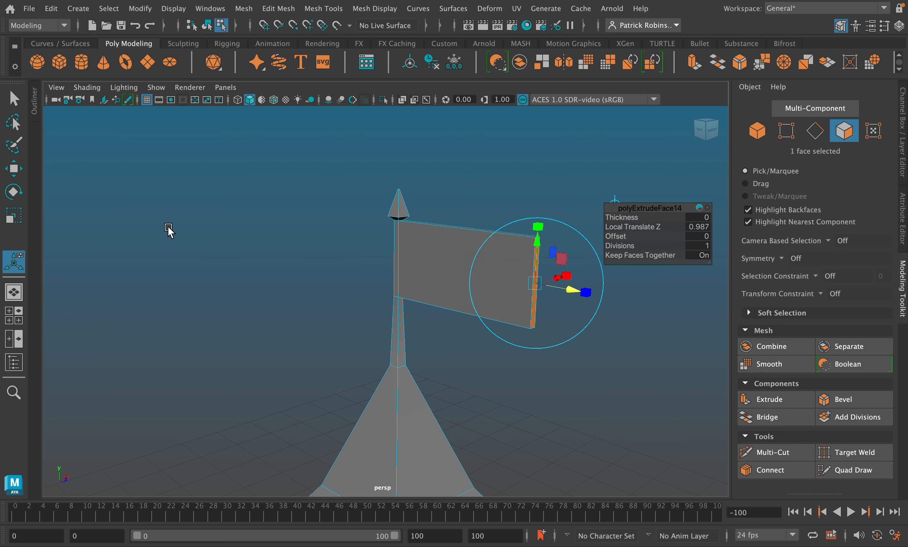
- Scale the flag's outer end face down along Y and lower it so the flag tapers and droops
{"action": "left_click", "coordinate": [22, 217]}
{"action": "left_click_drag", "start_coordinate": [541, 228], "coordinate": [539, 249]}
{"action": "key", "text": "w"}
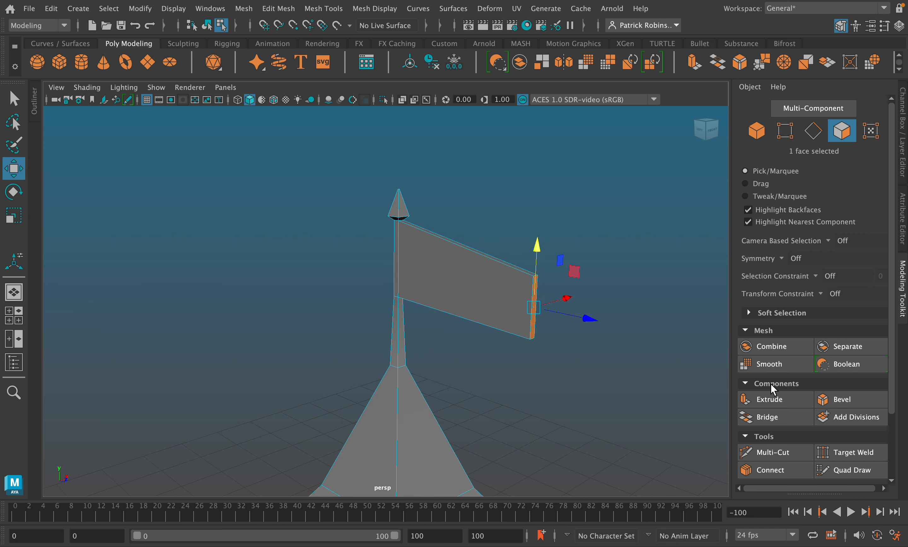
- Extrude the flag's outer end face into a second, shorter segment, lower it, and scale it down along Y
{"action": "left_click", "coordinate": [770, 383]}
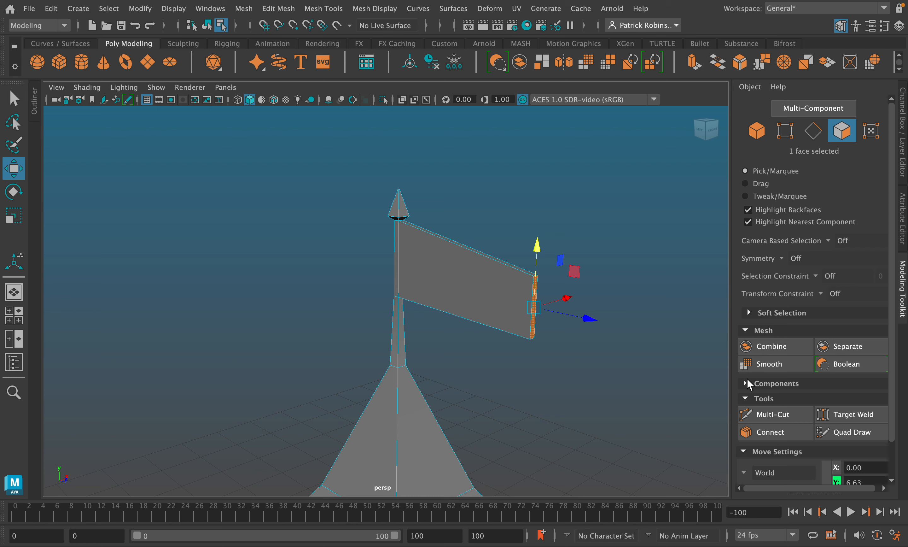
{"action": "left_click", "coordinate": [747, 383]}
{"action": "left_click", "coordinate": [767, 399]}
{"action": "left_click_drag", "start_coordinate": [587, 319], "coordinate": [685, 340]}
{"action": "left_click_drag", "start_coordinate": [634, 286], "coordinate": [629, 324]}
{"action": "left_click", "coordinate": [10, 221]}
{"action": "left_click_drag", "start_coordinate": [441, 282], "coordinate": [513, 266], "text": "alt"}
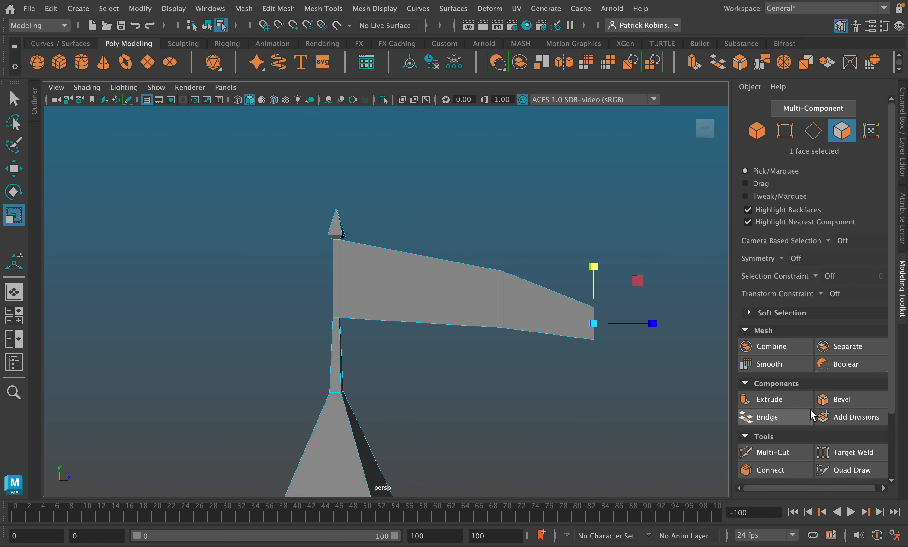
- Extrude a third flag segment, scale its end face nearly flat along Y, and raise the tip slightly
{"action": "left_click_drag", "start_coordinate": [522, 363], "coordinate": [556, 365], "text": "alt"}
{"action": "left_click", "coordinate": [771, 399]}
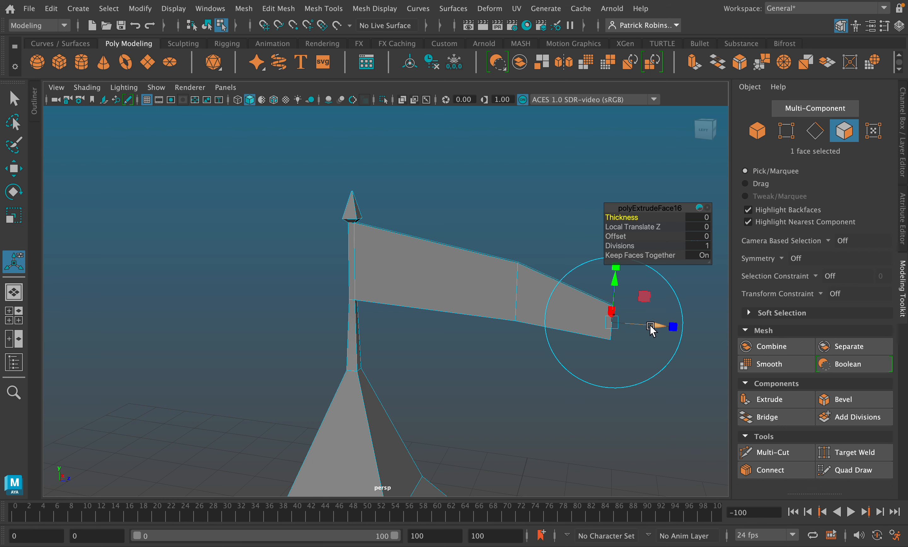
{"action": "left_click_drag", "start_coordinate": [650, 325], "coordinate": [714, 328]}
{"action": "left_click", "coordinate": [14, 216]}
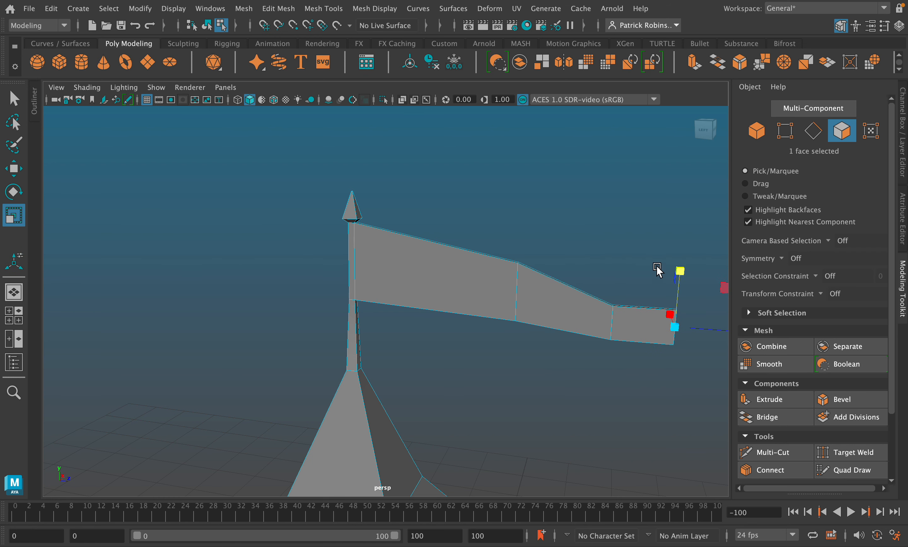
{"action": "left_click_drag", "start_coordinate": [682, 272], "coordinate": [681, 310]}
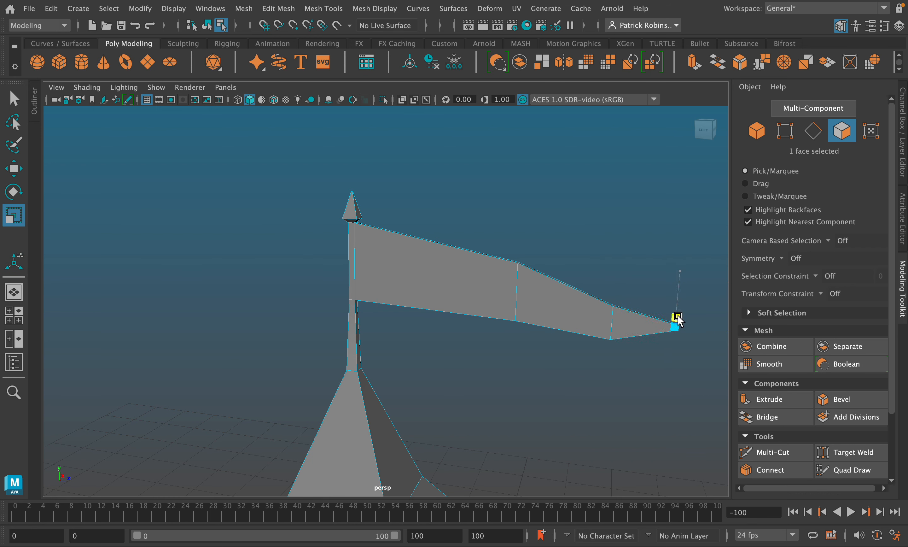
{"action": "left_click", "coordinate": [13, 168]}
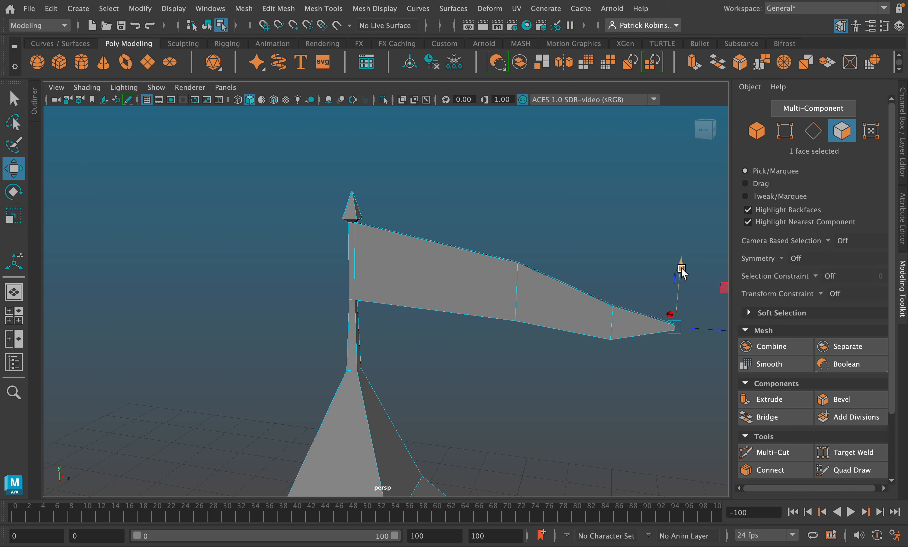
{"action": "mouse_move", "coordinate": [682, 268]}
{"action": "left_mouse_down"}
{"action": "mouse_move", "coordinate": [674, 304]}
{"action": "mouse_move", "coordinate": [676, 255]}
{"action": "left_mouse_up"}
{"action": "left_click_drag", "start_coordinate": [693, 323], "coordinate": [692, 405], "text": "alt"}
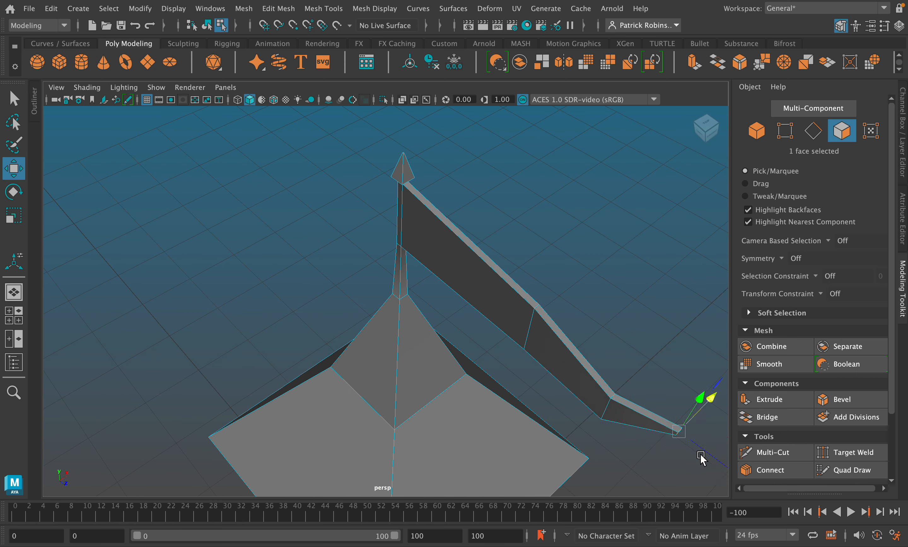
- Extrude the flag's tip a short way outward, scale its end face down to a point, and return to object mode
{"action": "left_click", "coordinate": [764, 399]}
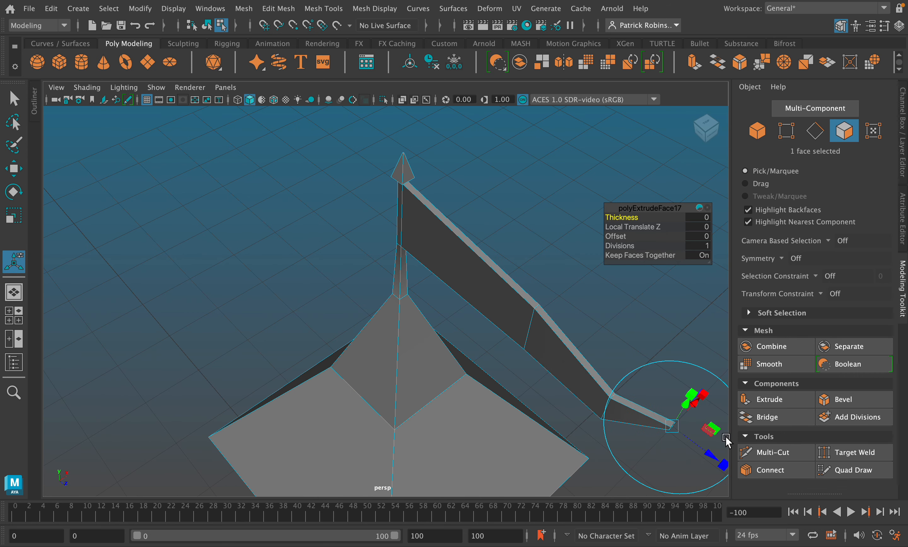
{"action": "left_click_drag", "start_coordinate": [707, 448], "coordinate": [729, 466]}
{"action": "left_click", "coordinate": [4, 214]}
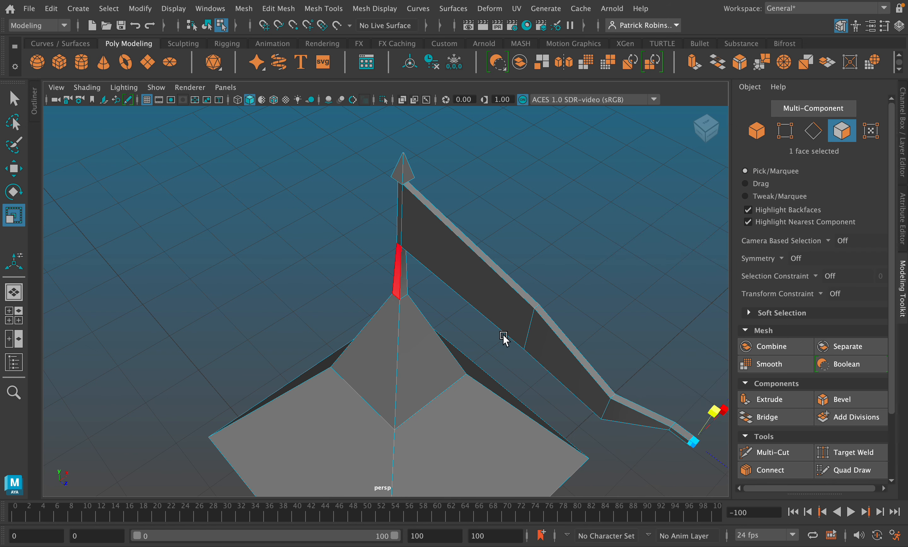
{"action": "left_click_drag", "start_coordinate": [706, 431], "coordinate": [699, 439]}
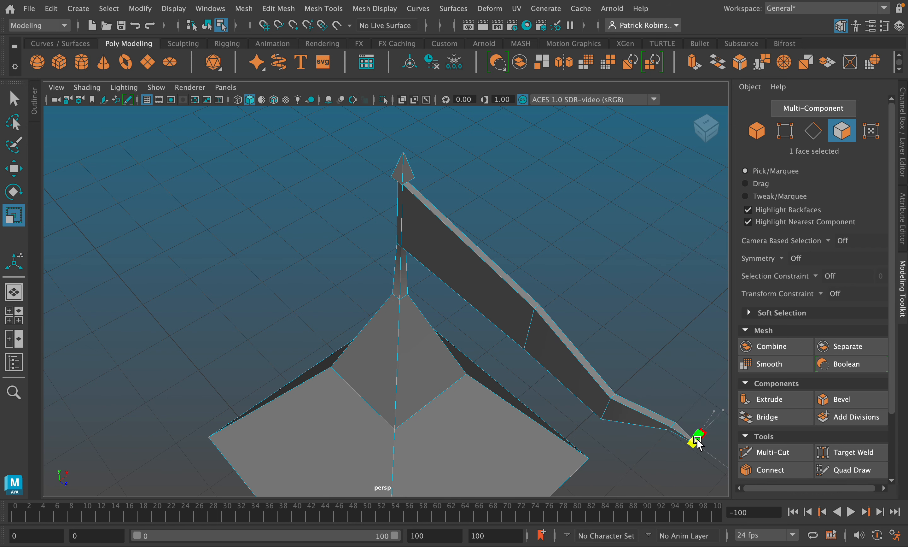
{"action": "left_click_drag", "start_coordinate": [521, 345], "coordinate": [569, 328], "text": "alt"}
{"action": "key", "text": "F8"}
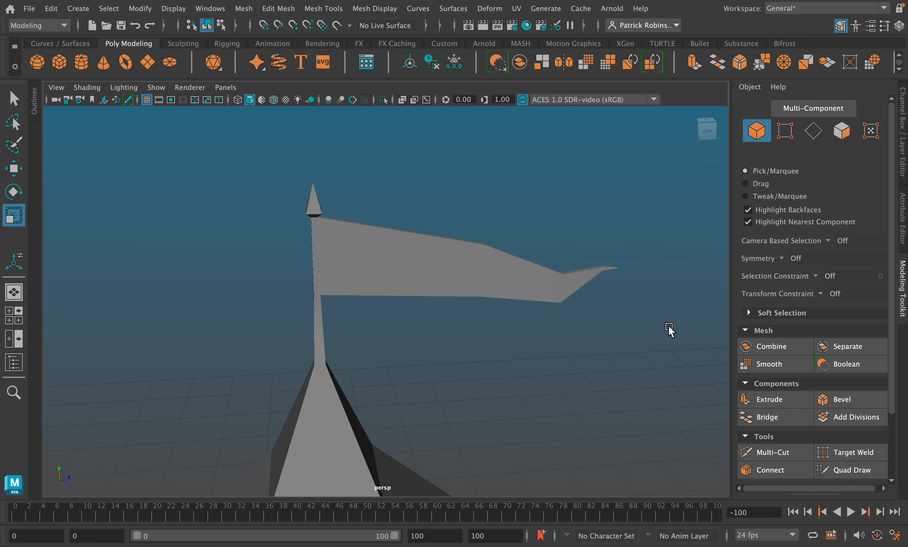
- Select the flag-side face of the tower's upper block, just below the roof, in face mode
{"action": "right_click_drag", "start_coordinate": [669, 325], "coordinate": [653, 341], "text": "alt"}
{"action": "middle_click_drag", "start_coordinate": [540, 369], "coordinate": [578, 310], "text": "alt"}
{"action": "right_click_drag", "start_coordinate": [578, 310], "coordinate": [558, 336], "text": "alt"}
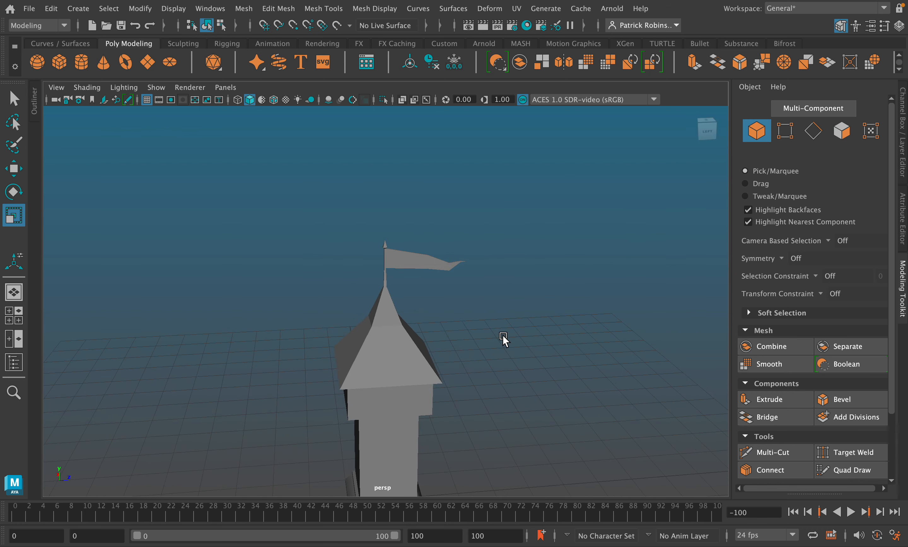
{"action": "middle_click_drag", "start_coordinate": [504, 336], "coordinate": [567, 236], "text": "alt"}
{"action": "left_click_drag", "start_coordinate": [556, 249], "coordinate": [532, 242], "text": "alt"}
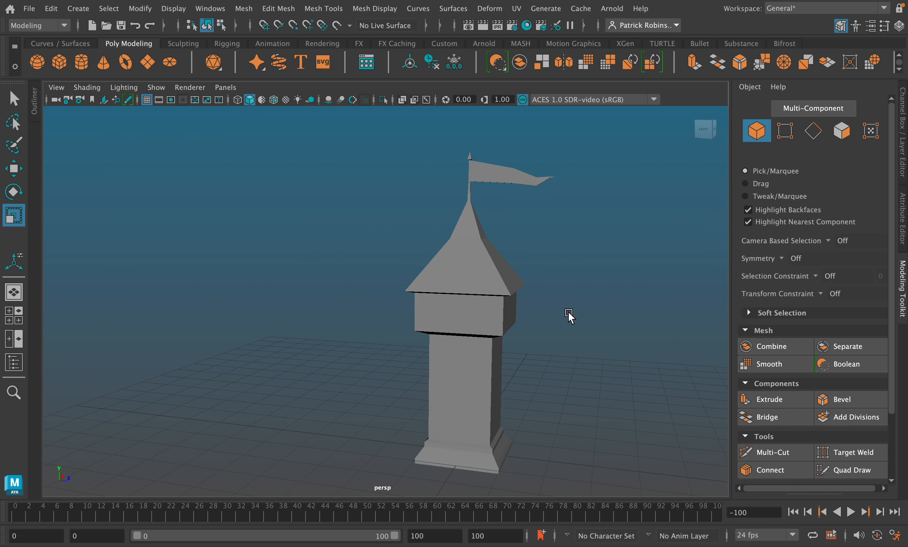
{"action": "left_click", "coordinate": [442, 326]}
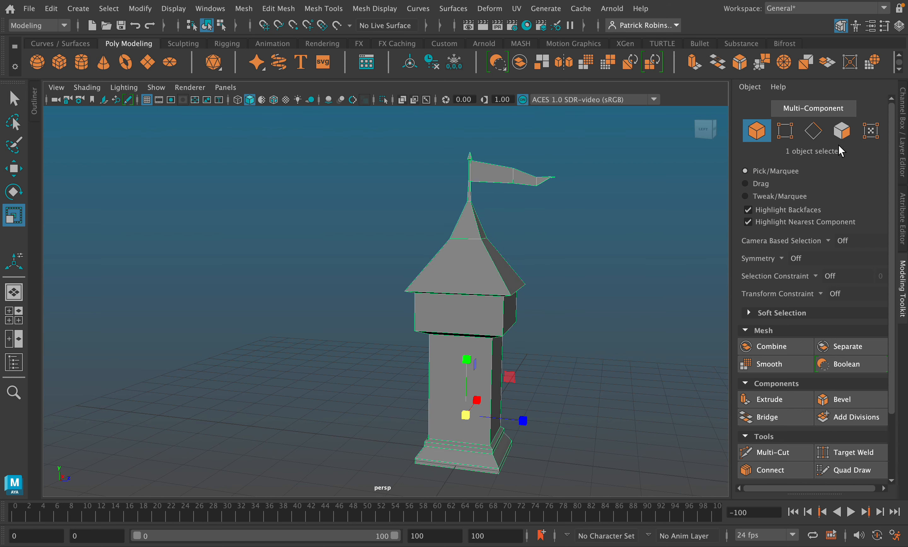
{"action": "left_click", "coordinate": [842, 131]}
{"action": "left_click", "coordinate": [465, 315]}
{"action": "scroll", "coordinate": [590, 332], "scroll_direction": "up", "scroll_amount": 3}
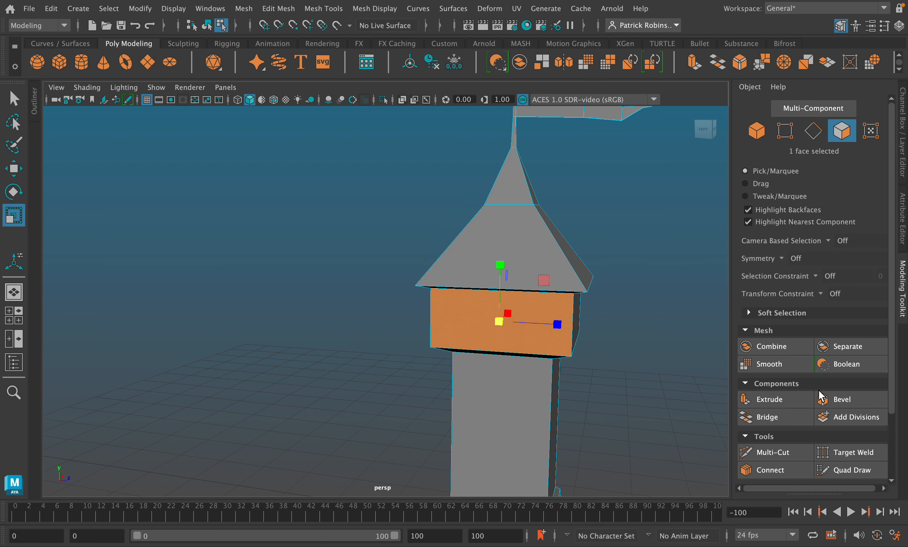
- Try to extrude the block face and narrow it into a vertical strip, undo the attempt, and clear the selection
{"action": "left_click", "coordinate": [779, 399]}
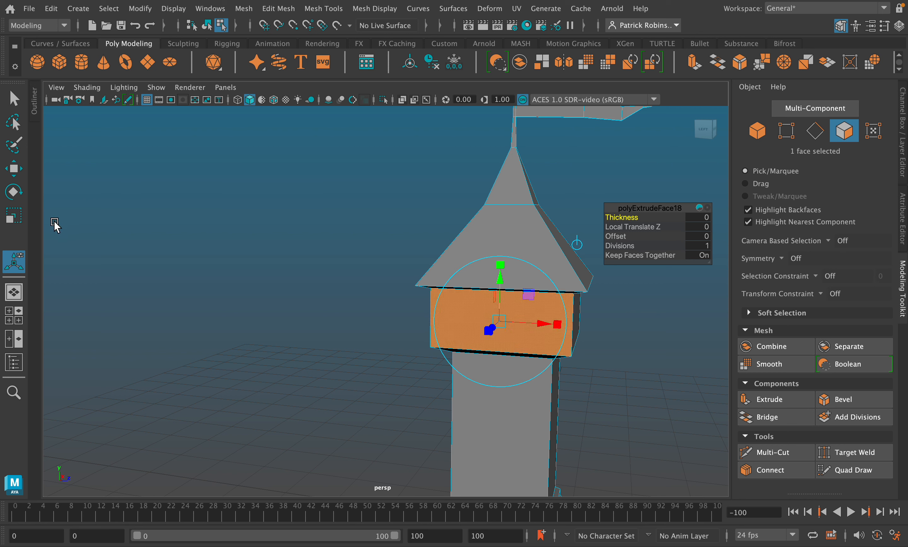
{"action": "left_click", "coordinate": [23, 219]}
{"action": "left_click_drag", "start_coordinate": [566, 324], "coordinate": [514, 323]}
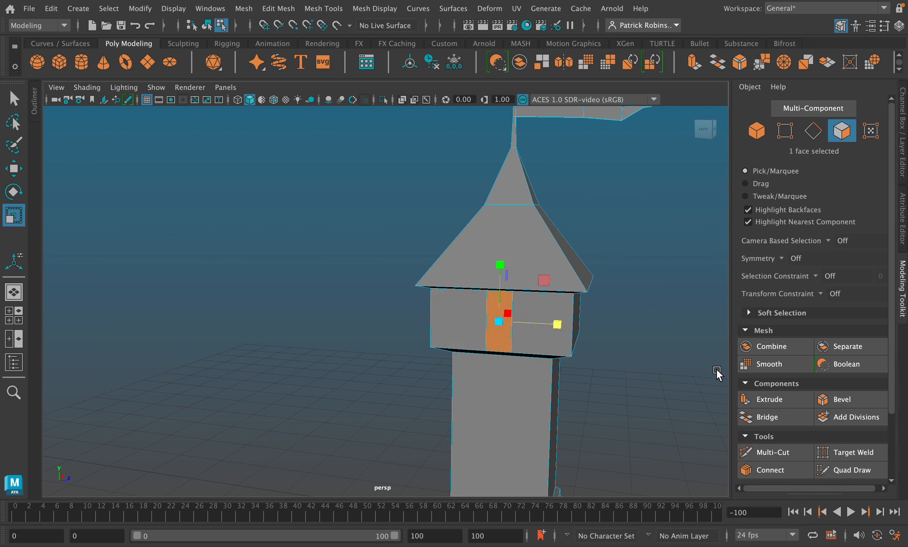
{"action": "left_click", "coordinate": [794, 400]}
{"action": "left_click", "coordinate": [20, 173]}
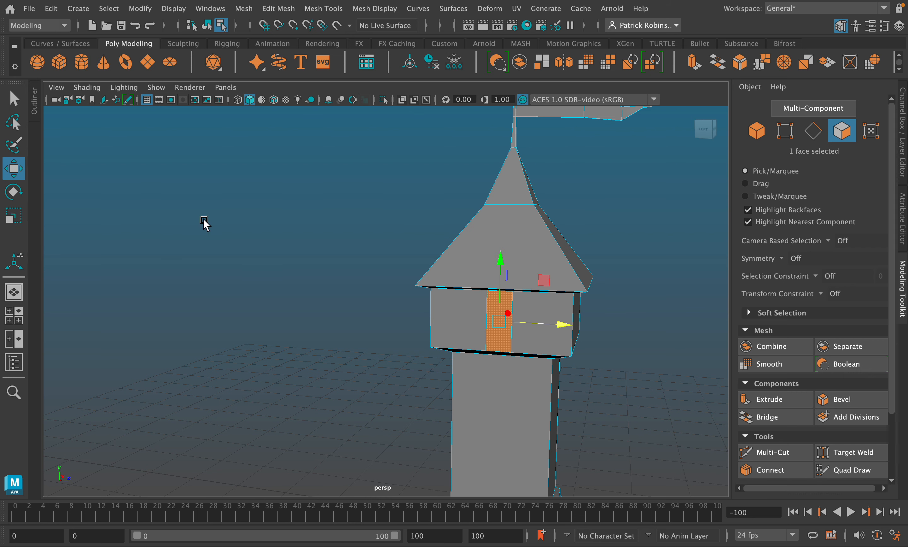
{"action": "left_click_drag", "start_coordinate": [439, 331], "coordinate": [435, 332], "text": "alt"}
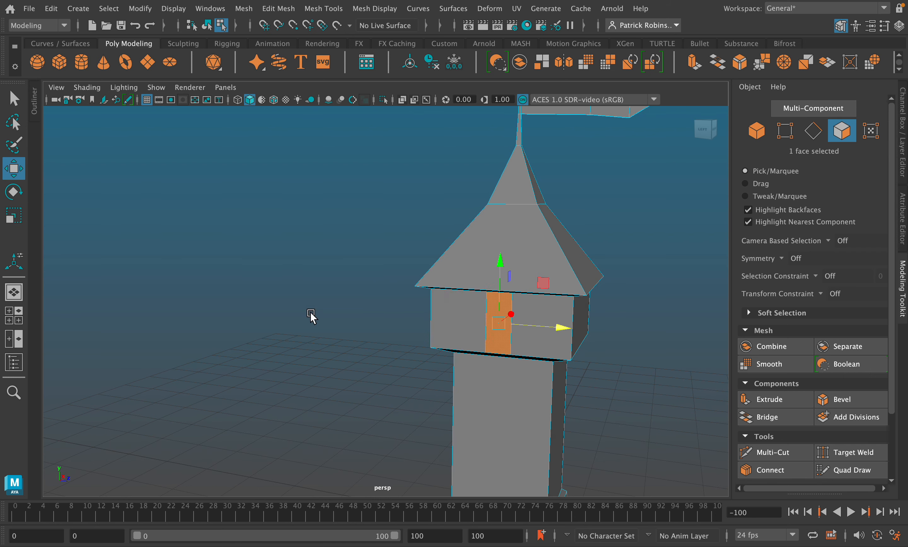
{"action": "key", "text": "ctrl+z"}
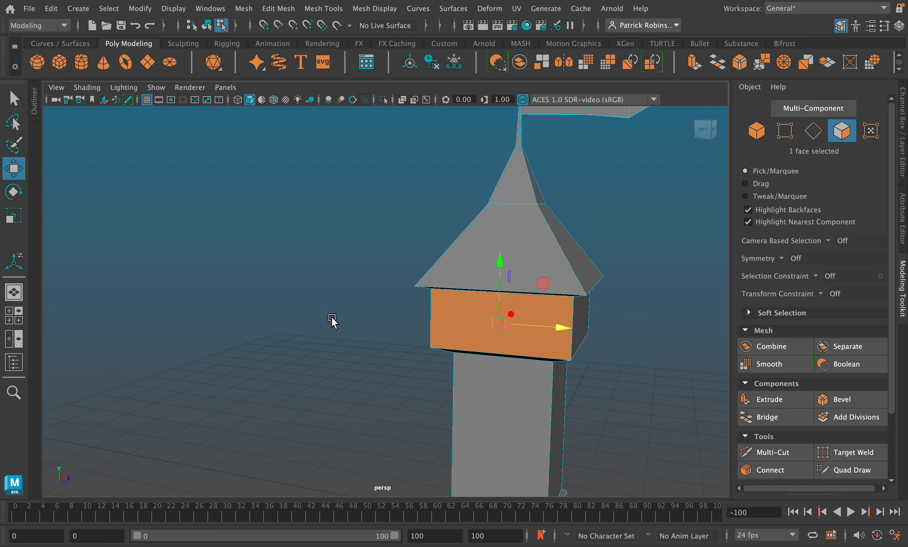
{"action": "left_click", "coordinate": [353, 326]}
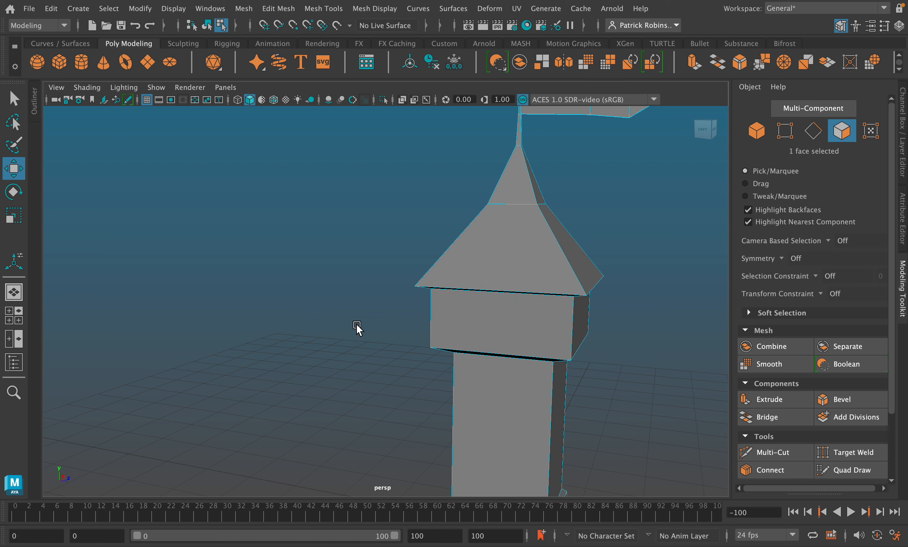
- Reselect the upper block's side face, extrude it in place, and scale it in width and height to a narrow window shape
{"action": "left_click", "coordinate": [535, 331]}
{"action": "left_click", "coordinate": [13, 216]}
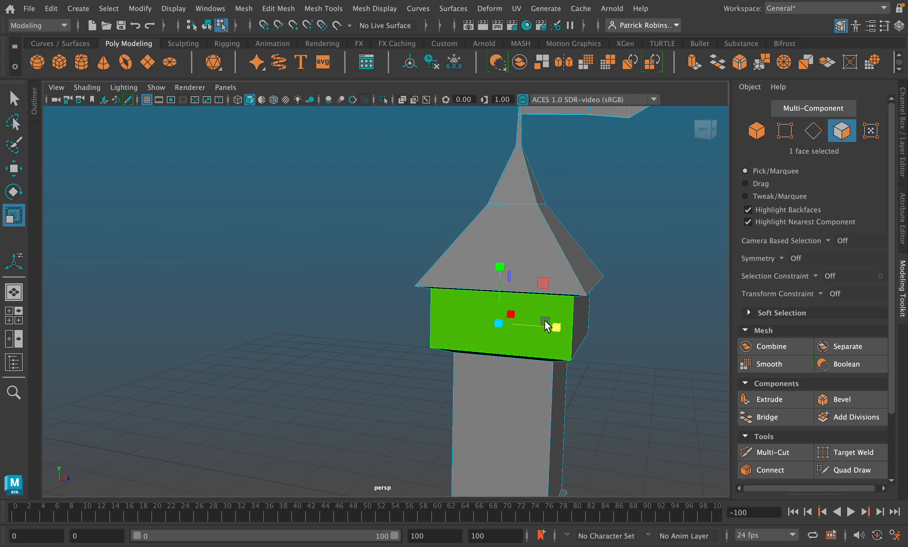
{"action": "left_click", "coordinate": [778, 402]}
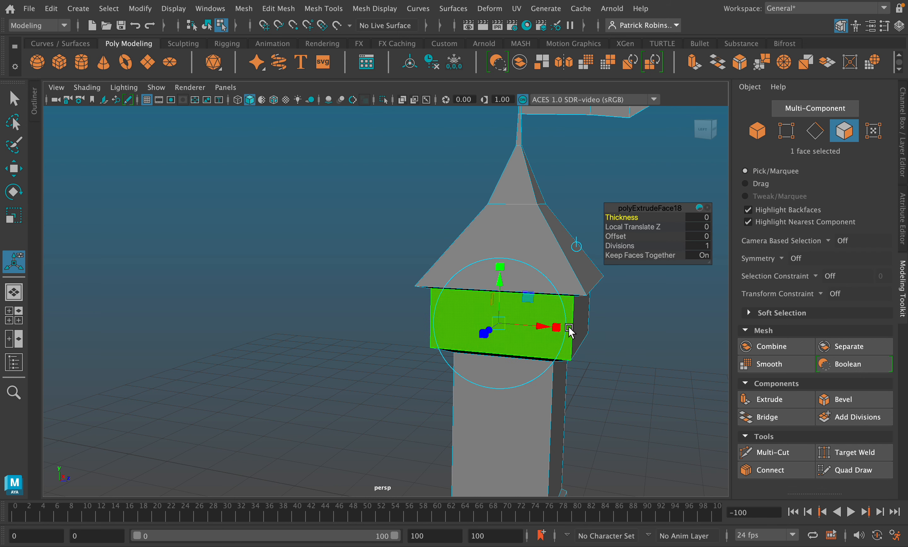
{"action": "left_click_drag", "start_coordinate": [557, 328], "coordinate": [506, 334]}
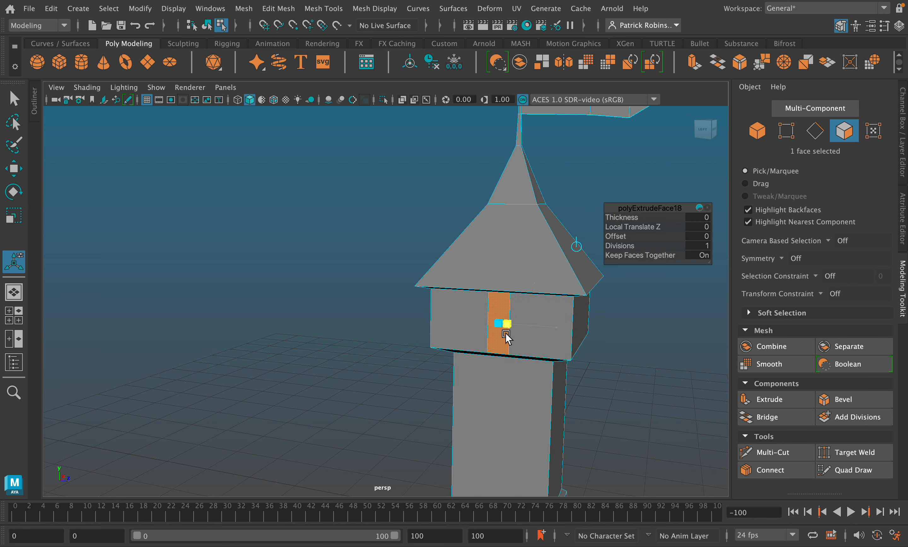
{"action": "left_click_drag", "start_coordinate": [501, 268], "coordinate": [500, 279]}
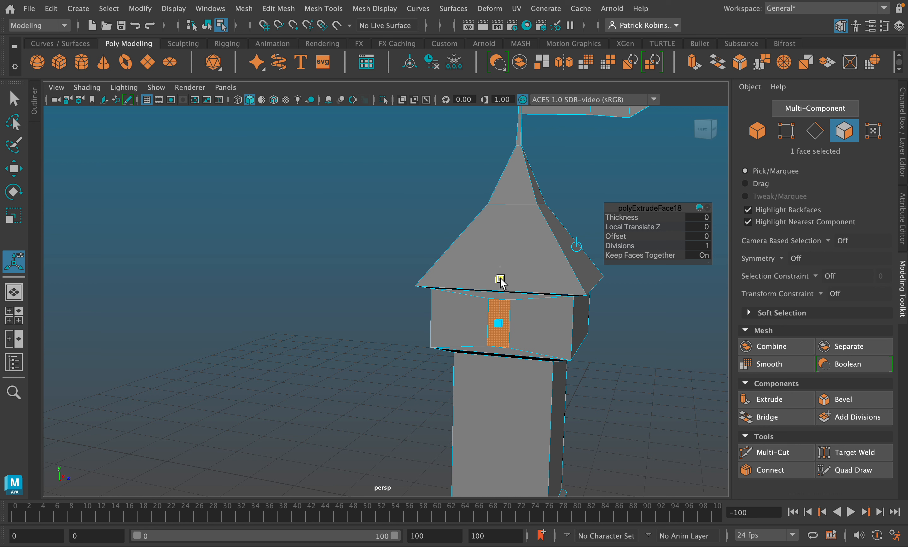
- Extrude the narrow window face again and move it slightly outward so it protrudes from the block as a frame
{"action": "left_click", "coordinate": [773, 398]}
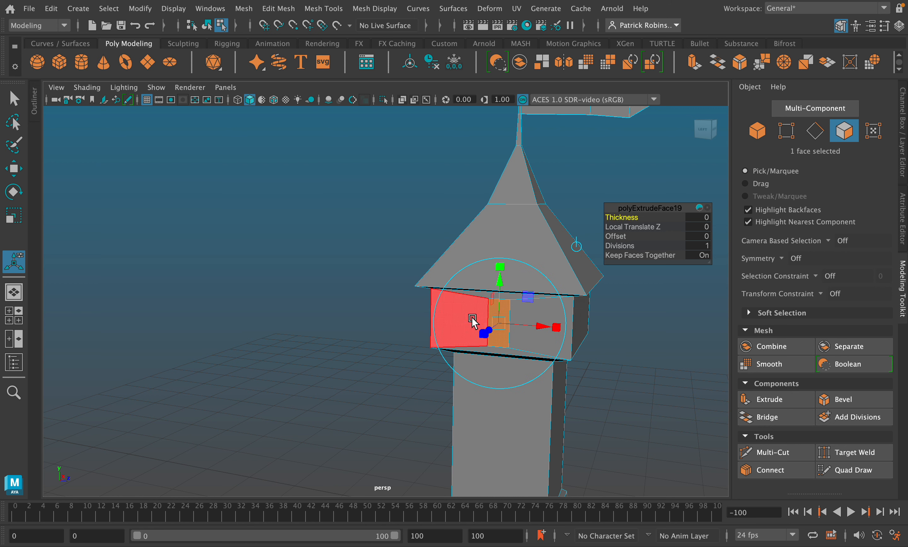
{"action": "left_click", "coordinate": [699, 334]}
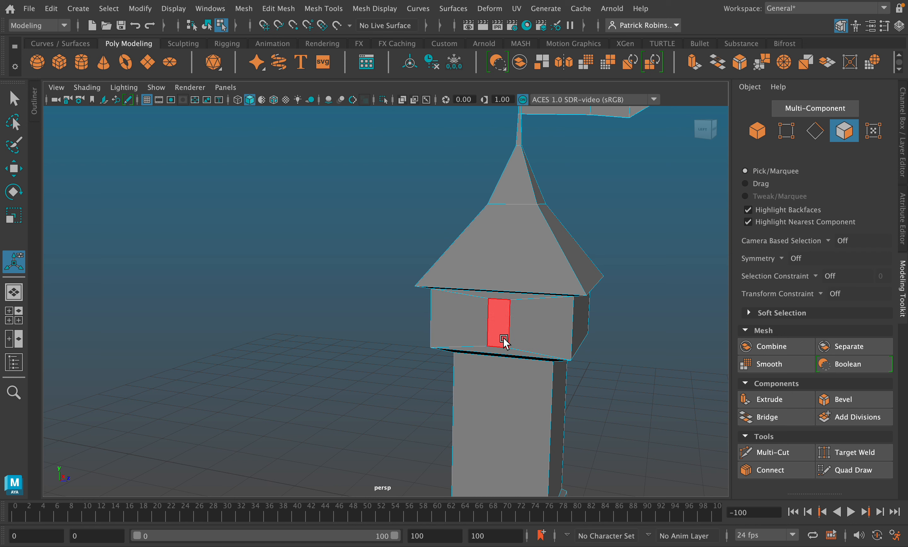
{"action": "left_click", "coordinate": [504, 341]}
{"action": "left_click", "coordinate": [13, 169]}
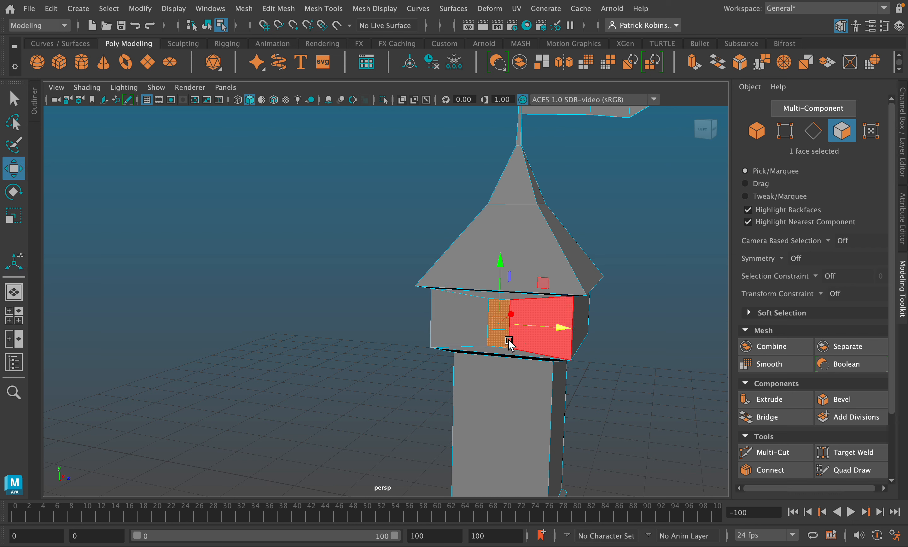
{"action": "mouse_move", "coordinate": [508, 340]}
{"action": "left_mouse_down", "text": "alt"}
{"action": "mouse_move", "coordinate": [503, 343]}
{"action": "mouse_move", "coordinate": [517, 330]}
{"action": "left_mouse_up", "text": "alt"}
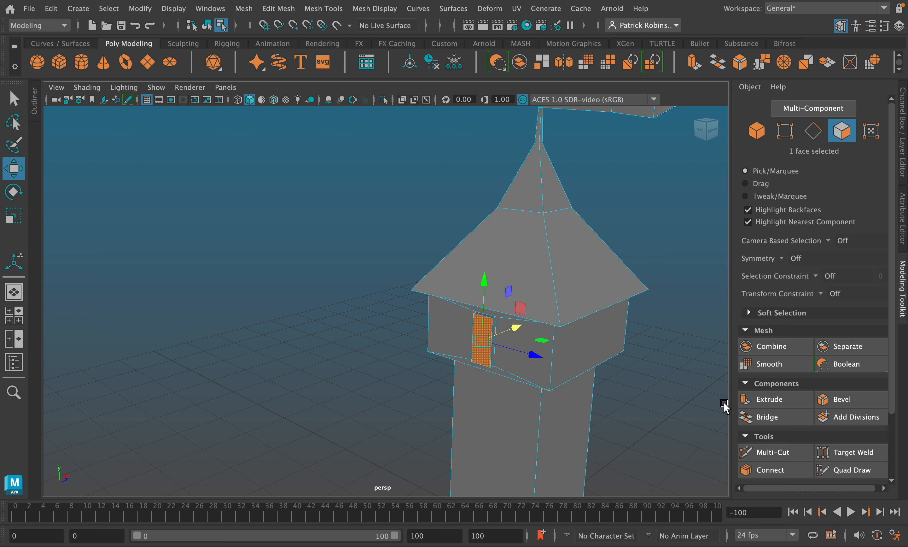
- Extrude and scale the window face to leave a frame border, and extrude the inner face inward to recess the opening
{"action": "left_click", "coordinate": [756, 401]}
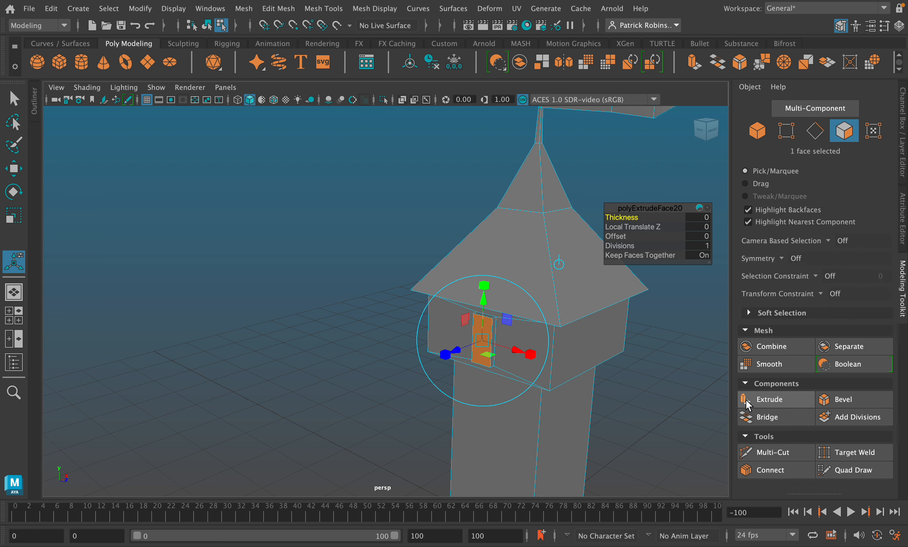
{"action": "left_click", "coordinate": [651, 369]}
{"action": "left_click", "coordinate": [481, 336]}
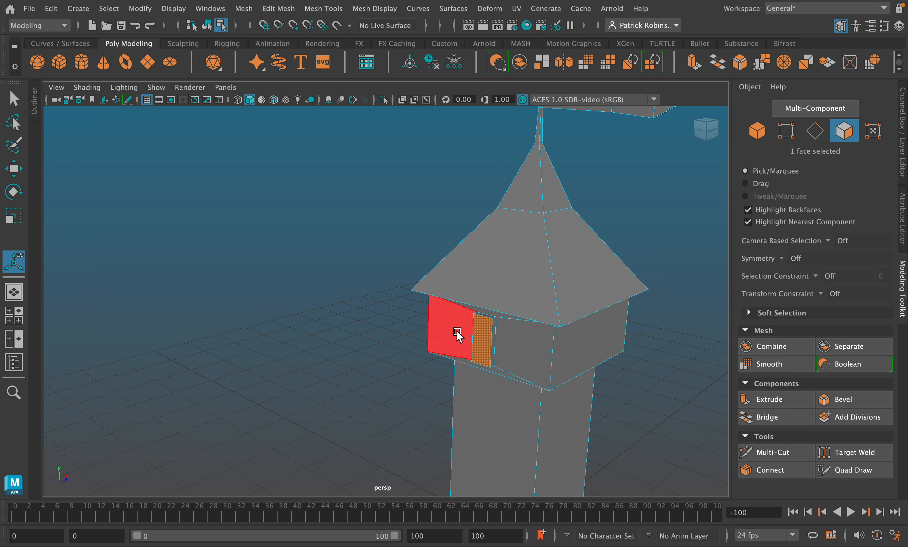
{"action": "left_click", "coordinate": [14, 215]}
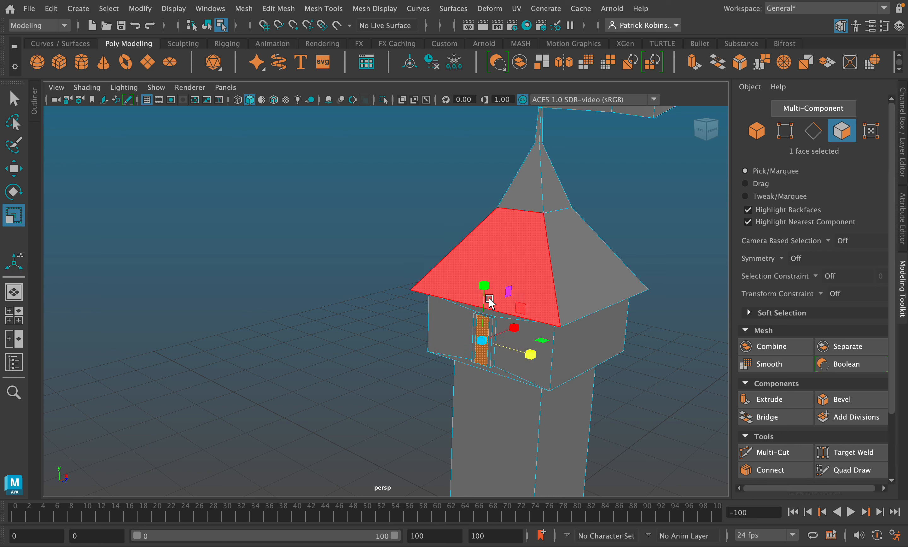
{"action": "left_click", "coordinate": [770, 399]}
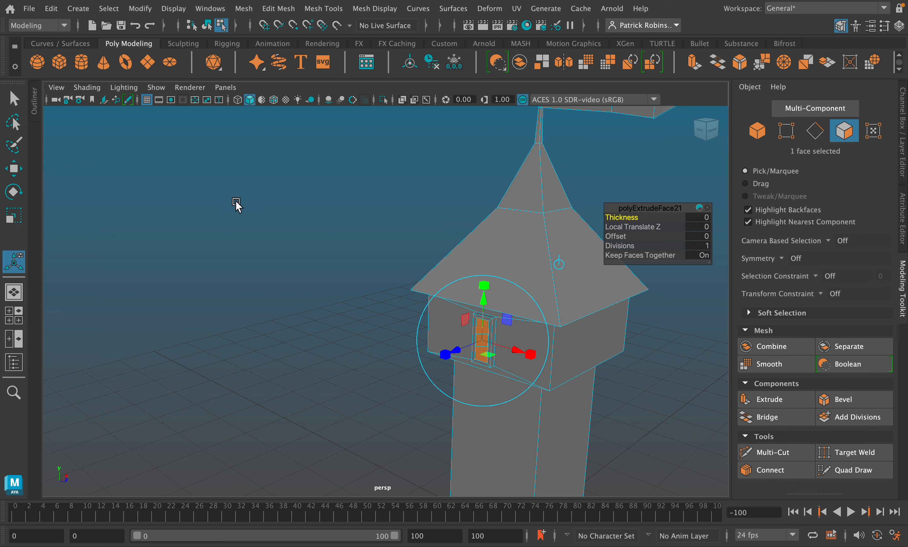
{"action": "left_click_drag", "start_coordinate": [459, 348], "coordinate": [468, 345]}
- Clear the selection, return to object mode, and examine the whole tower with its window and flag from different sides
{"action": "left_click", "coordinate": [295, 276]}
{"action": "left_click_drag", "start_coordinate": [272, 271], "coordinate": [320, 288], "text": "alt"}
{"action": "right_click_drag", "start_coordinate": [472, 327], "coordinate": [598, 217]}
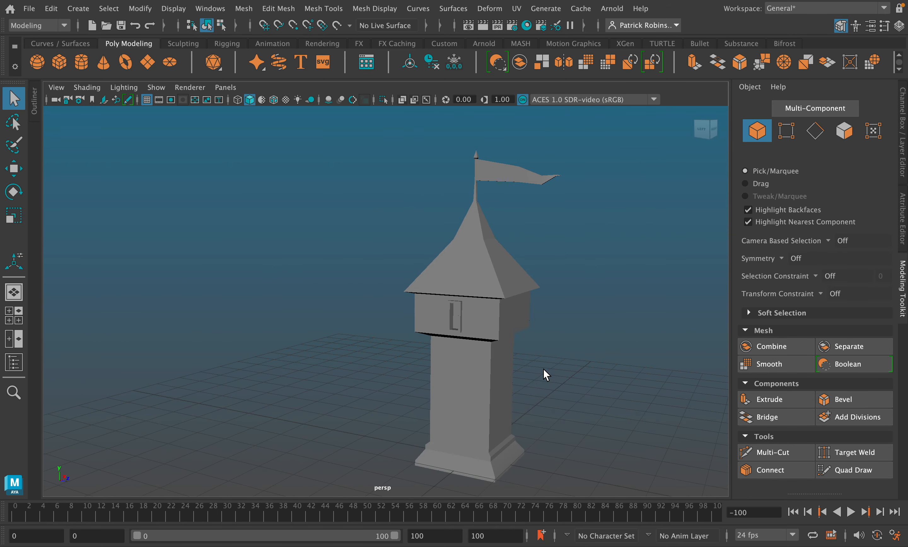
{"action": "left_click_drag", "start_coordinate": [543, 373], "coordinate": [558, 331], "text": "alt"}
{"action": "scroll", "coordinate": [509, 352], "scroll_direction": "down", "scroll_amount": 5}
{"action": "scroll", "coordinate": [510, 353], "scroll_direction": "up", "scroll_amount": 7}
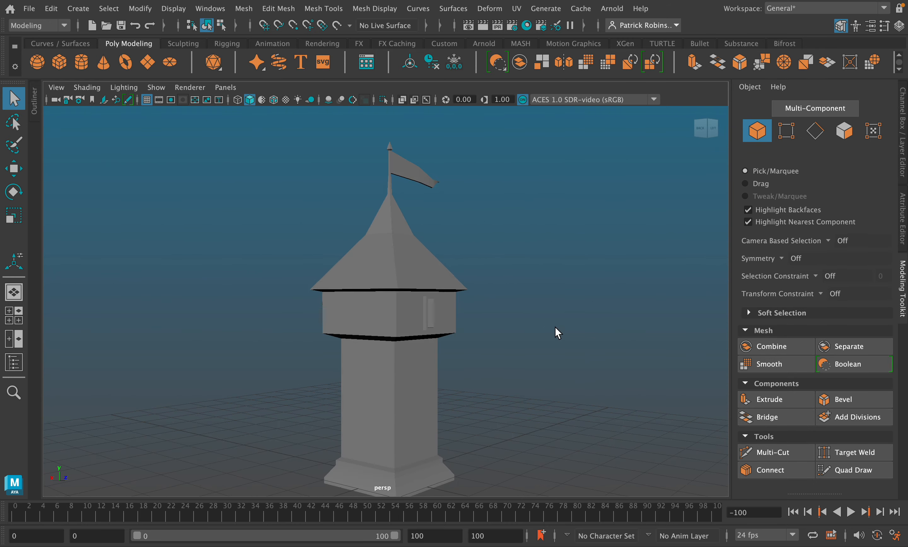
{"action": "middle_click_drag", "start_coordinate": [503, 385], "coordinate": [510, 326], "text": "alt"}
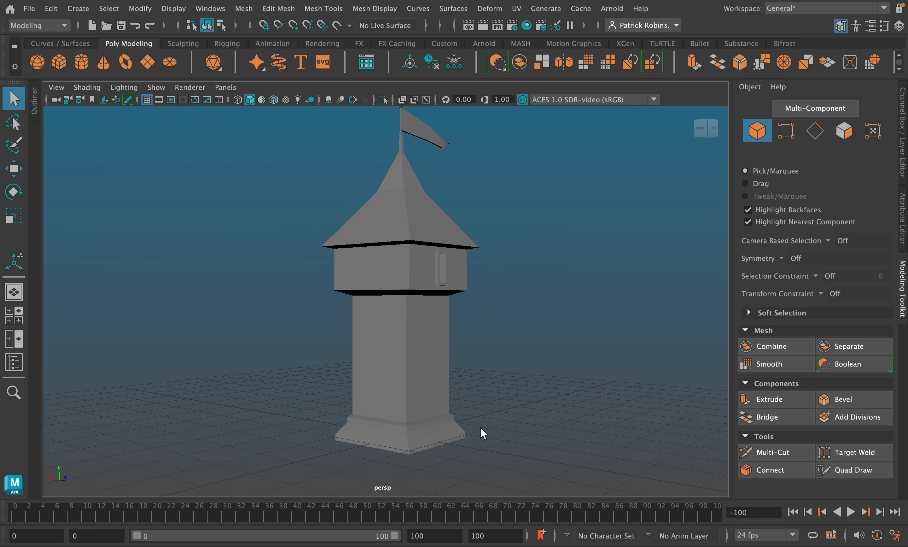
{"action": "scroll", "coordinate": [480, 426], "scroll_direction": "down", "scroll_amount": 4}
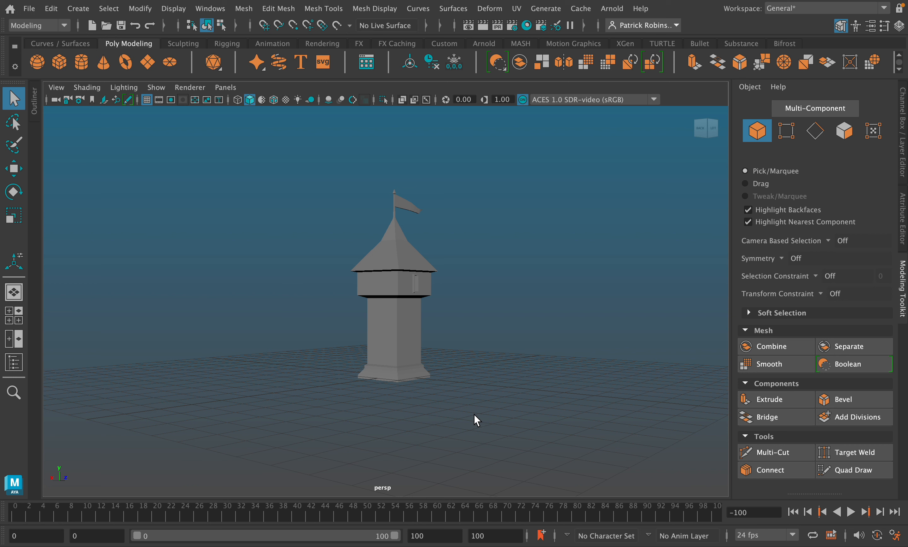